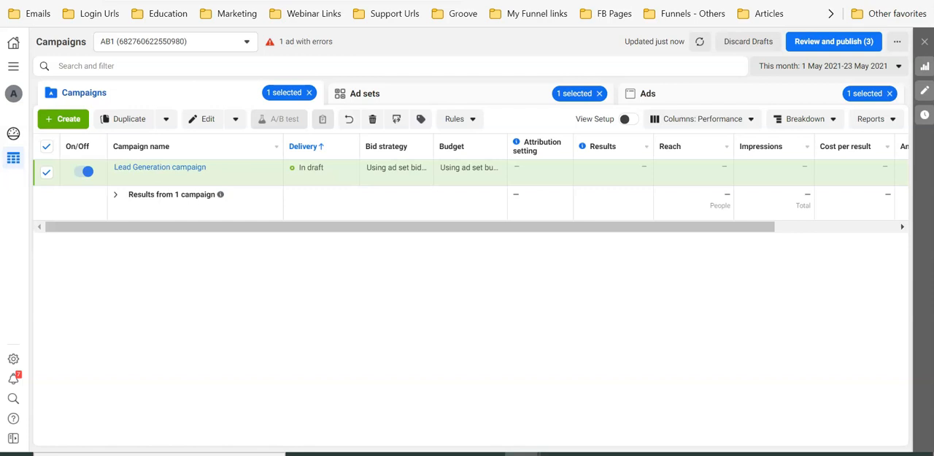
# Open the New Lead Generation ad set for editing and go to its Audience section's detailed targeting
pyautogui.moveTo(246, 175)
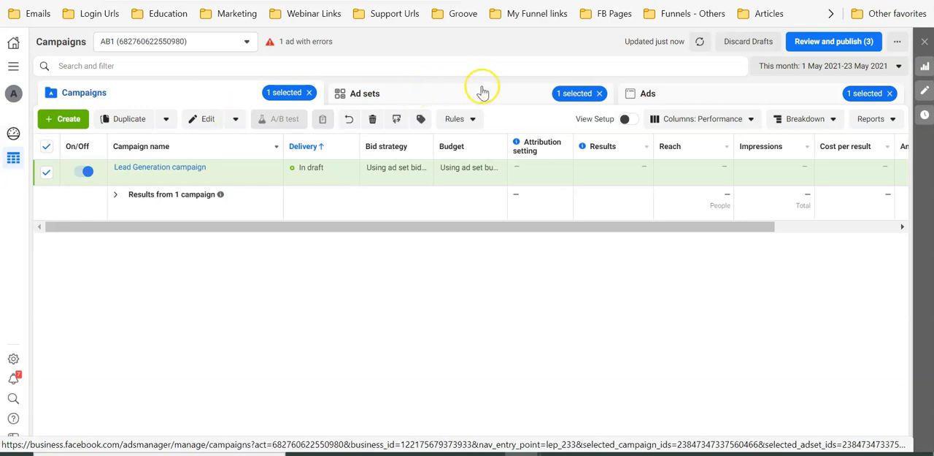
pyautogui.moveTo(175, 170)
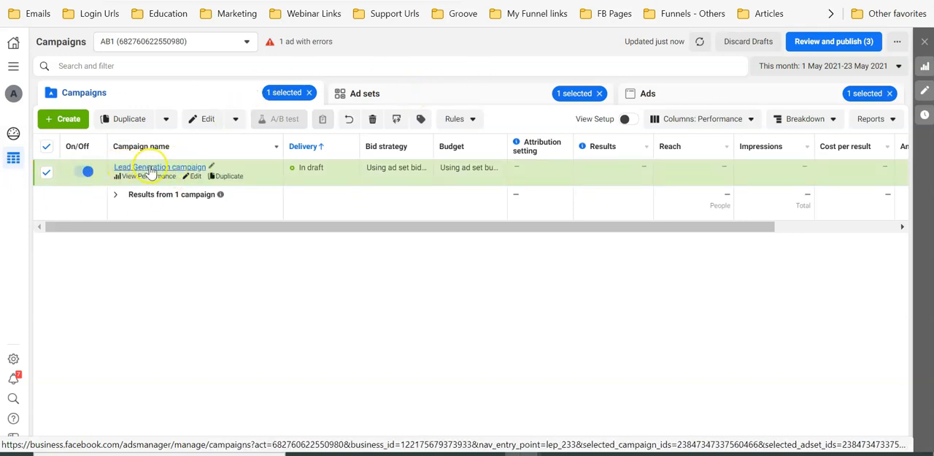
pyautogui.click(403, 100)
pyautogui.moveTo(164, 172)
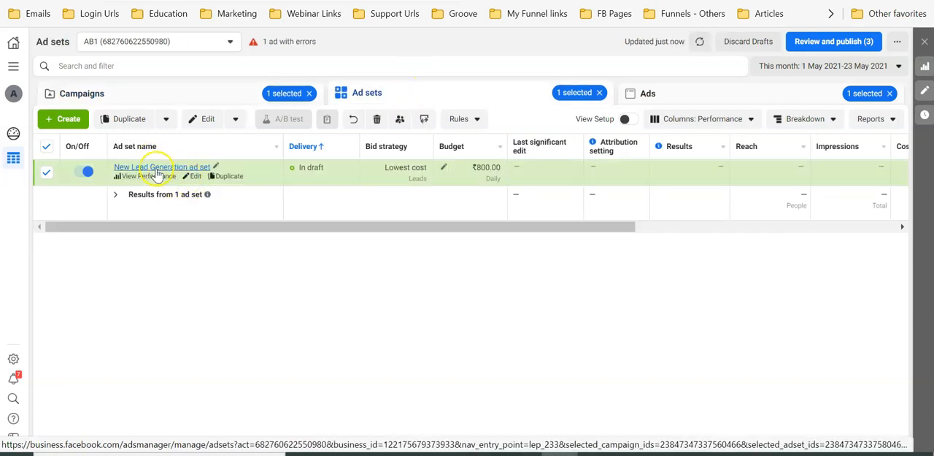
pyautogui.click(196, 176)
pyautogui.scroll(-3, 585, 203)
pyautogui.scroll(-10, 585, 203)
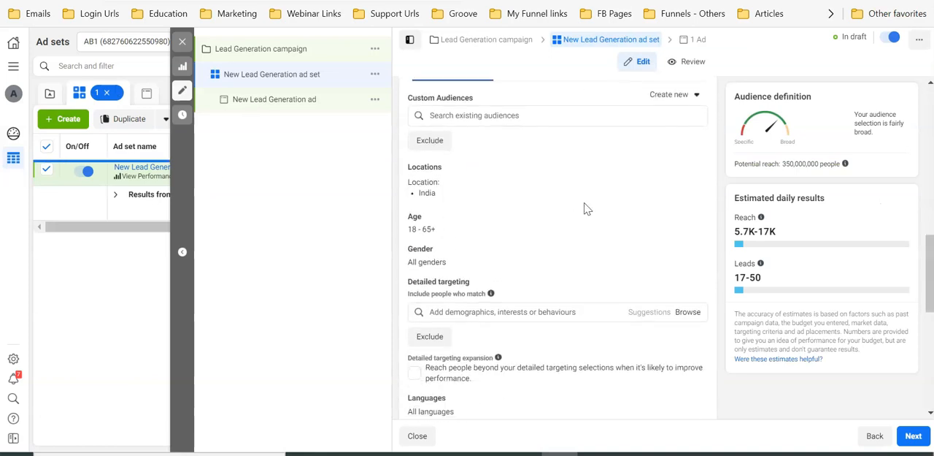
pyautogui.scroll(1, 584, 203)
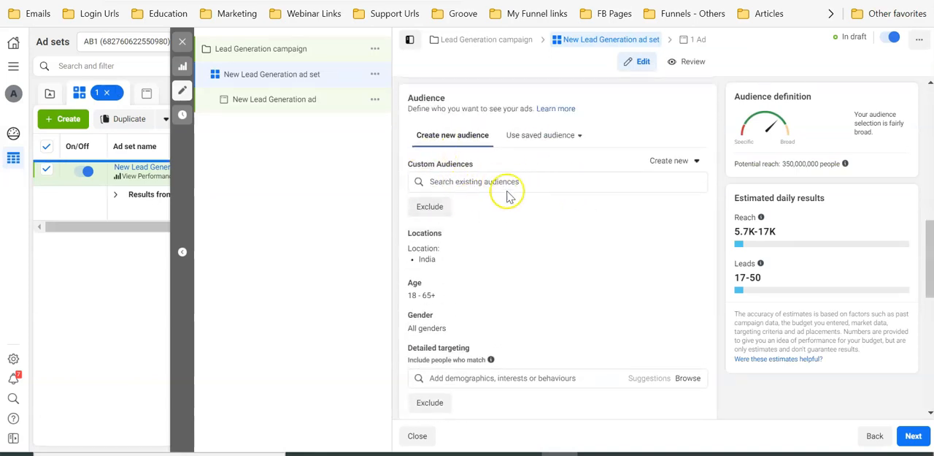
pyautogui.scroll(-2, 475, 210)
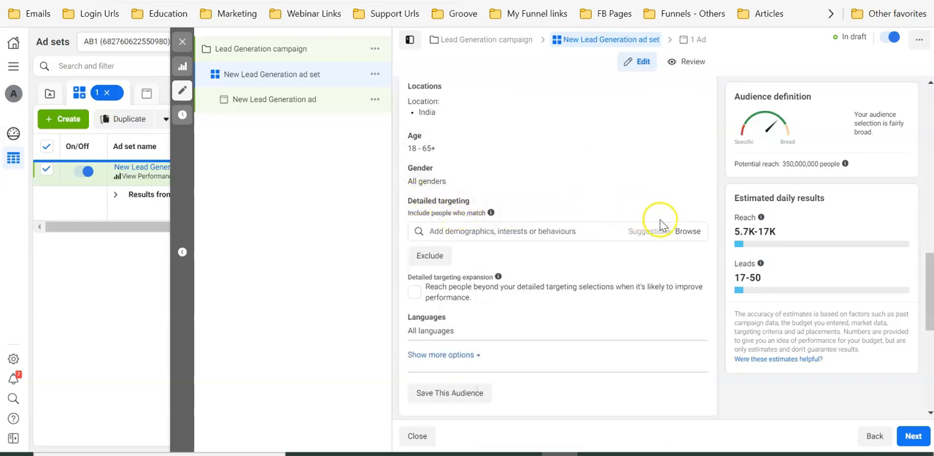
# Search the detailed targeting for "digital marketing" and add the Digital marketing interest
pyautogui.click(542, 230)
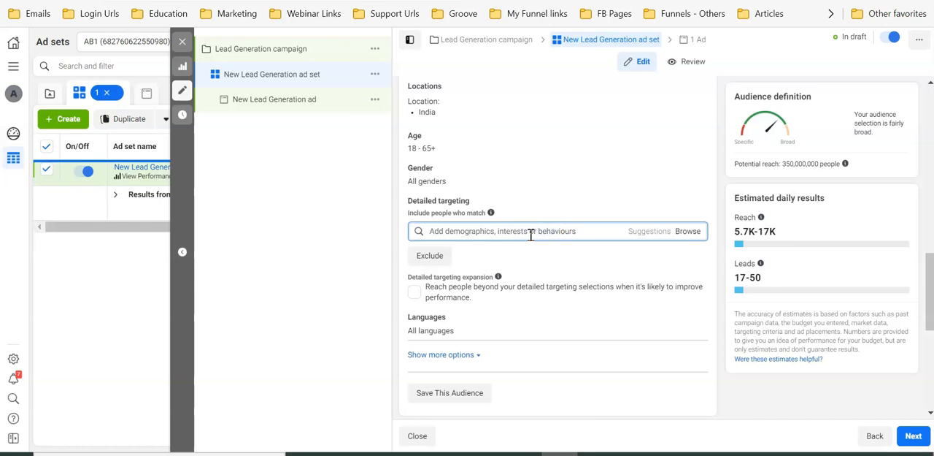
pyautogui.write('digita')
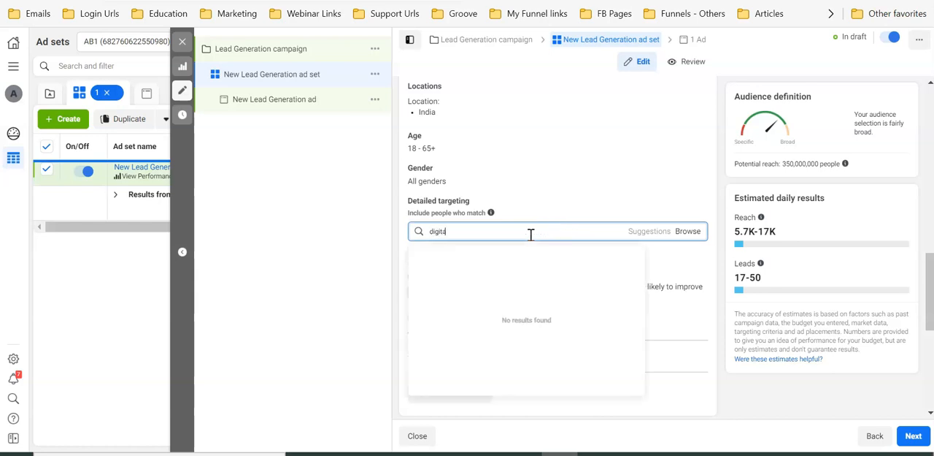
pyautogui.write('l m')
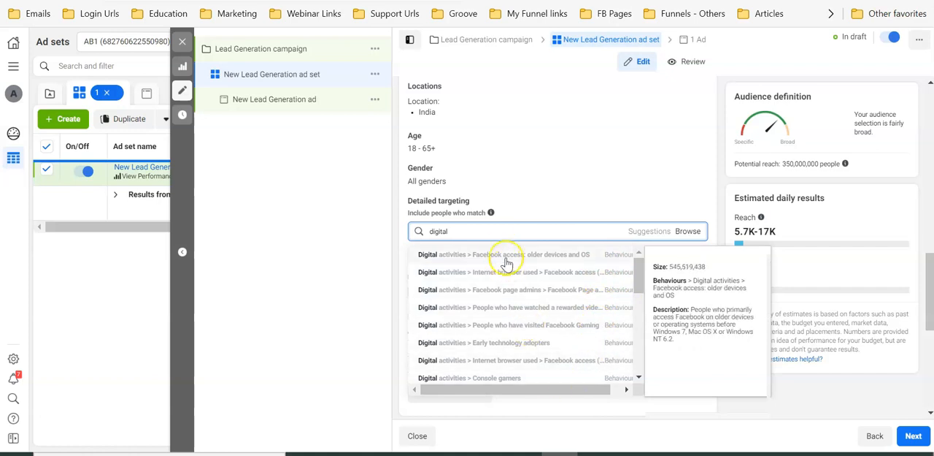
pyautogui.write('marketing')
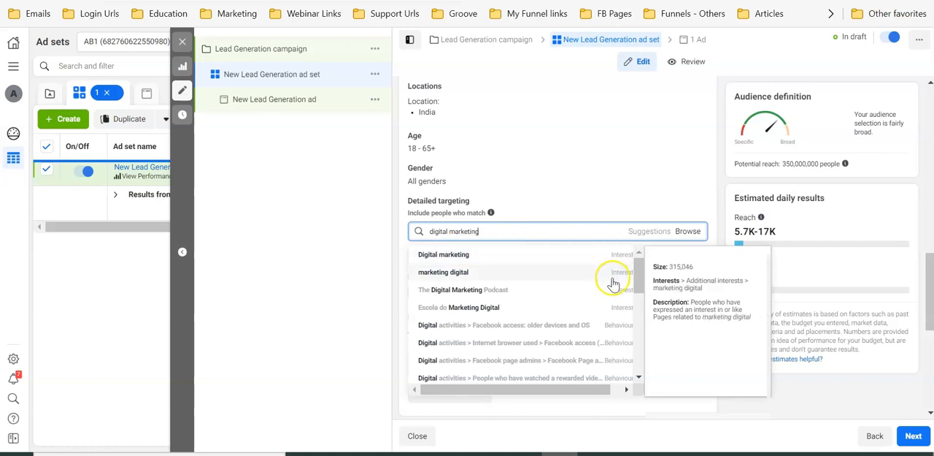
pyautogui.scroll(-1, 616, 302)
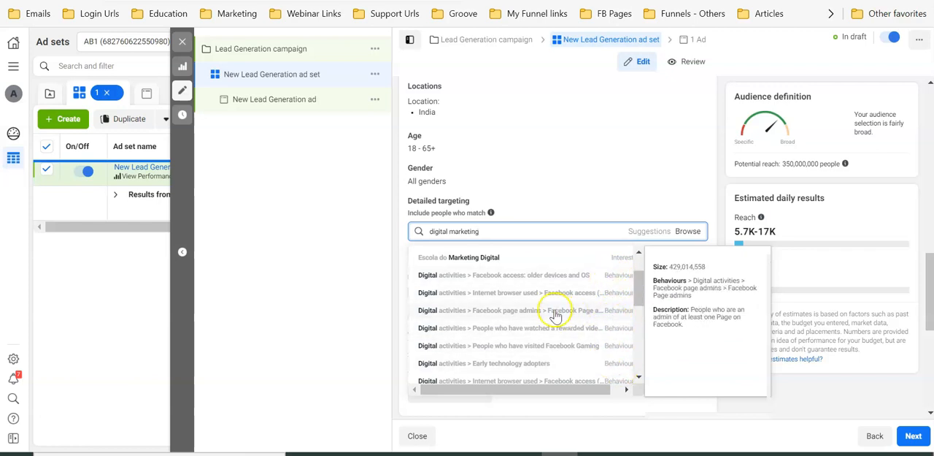
pyautogui.scroll(1, 553, 311)
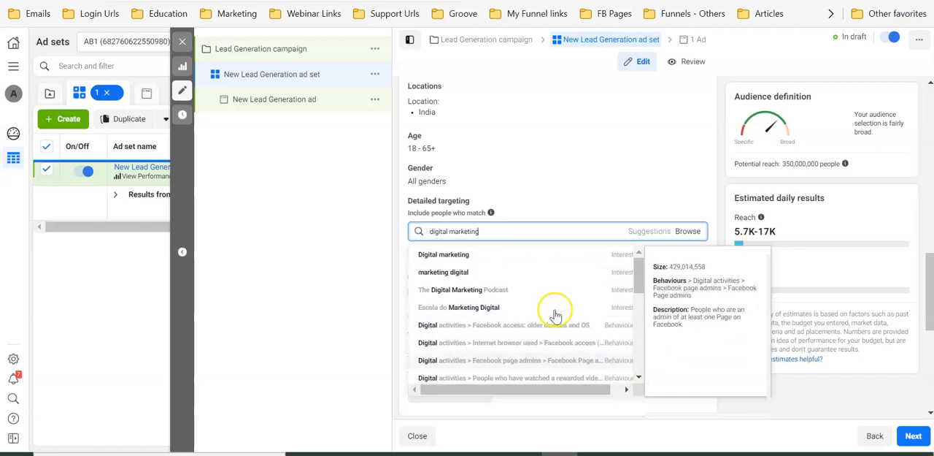
pyautogui.click(472, 255)
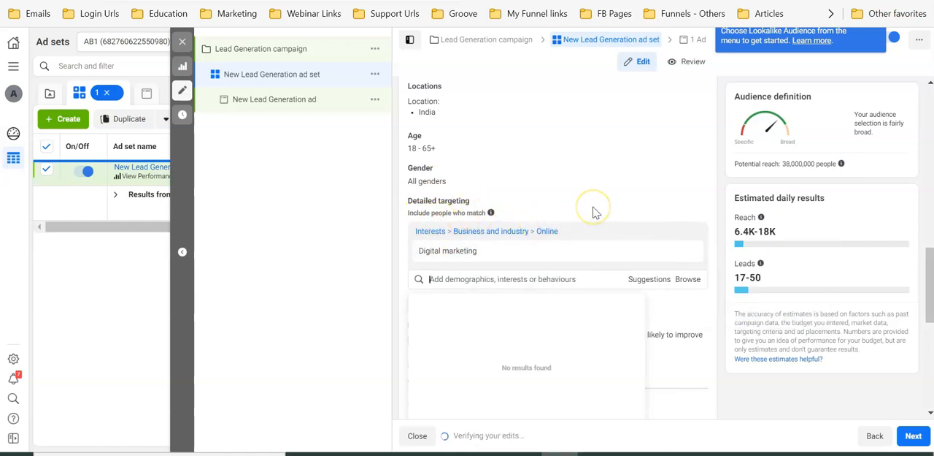
# Add the suggested interests Social media marketing, Online advertising, Content marketing, Advertising and Marketing to the detailed targeting
pyautogui.click(649, 280)
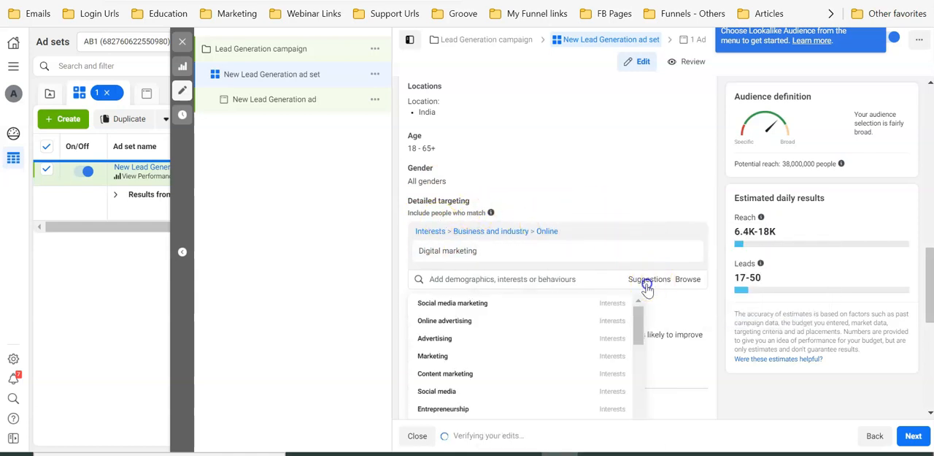
pyautogui.scroll(-2, 605, 194)
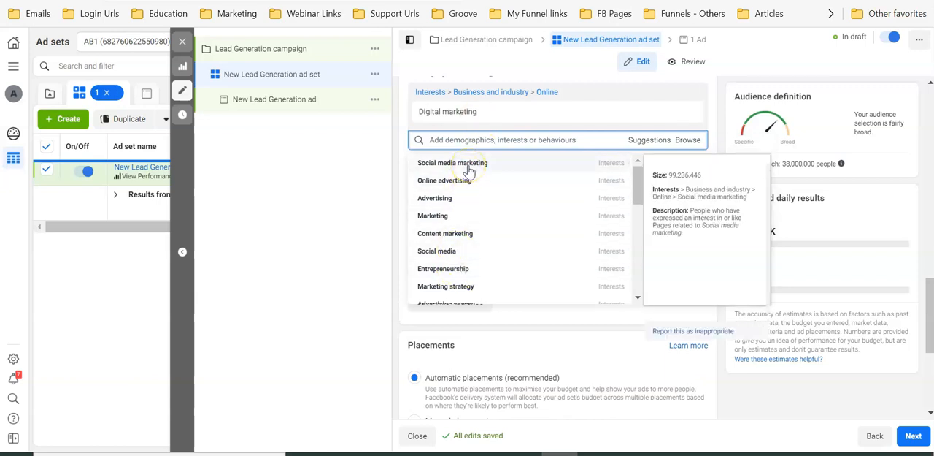
pyautogui.click(469, 168)
pyautogui.click(464, 194)
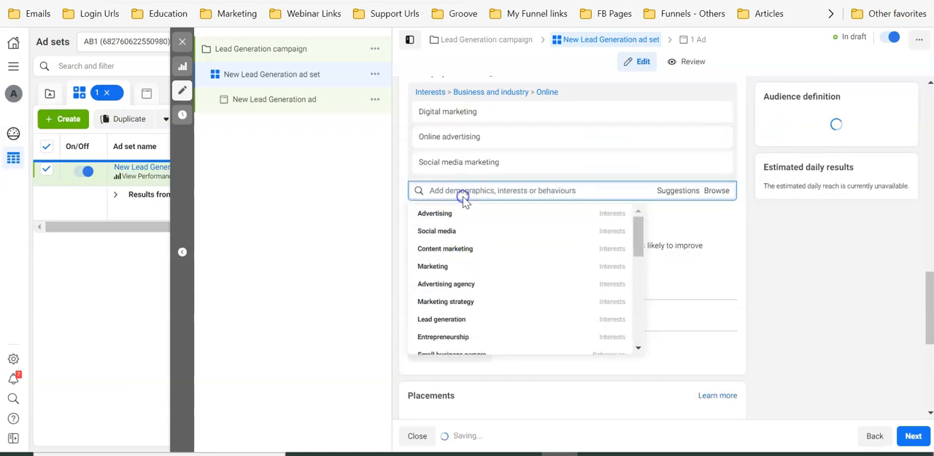
pyautogui.click(459, 230)
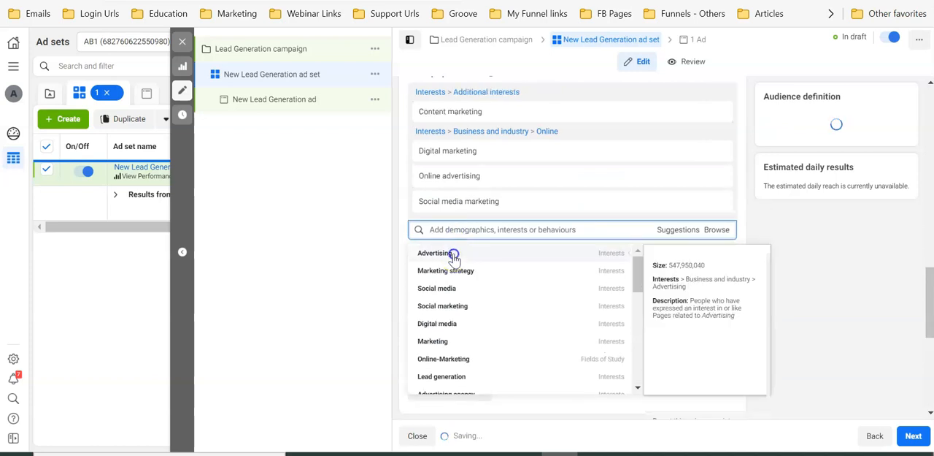
pyautogui.click(453, 254)
pyautogui.click(457, 267)
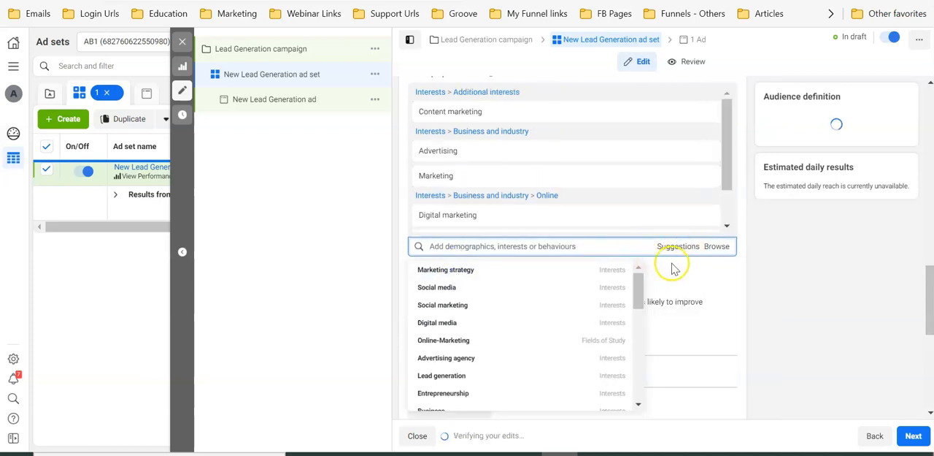
pyautogui.click(443, 253)
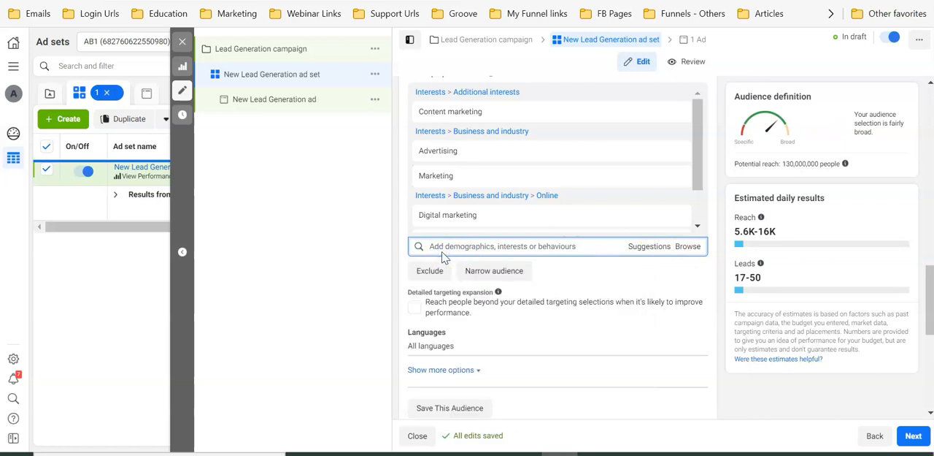
# Browse the Education demographics, examining the education level options and the field of study search
pyautogui.click(684, 248)
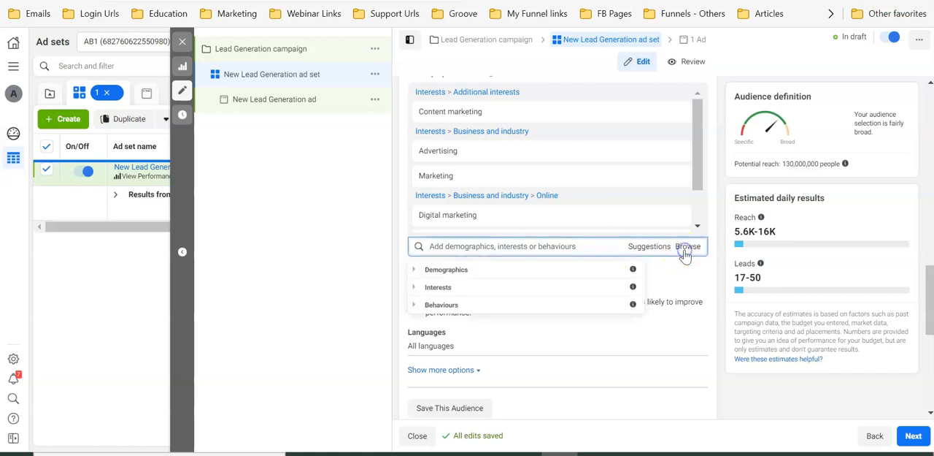
pyautogui.click(511, 270)
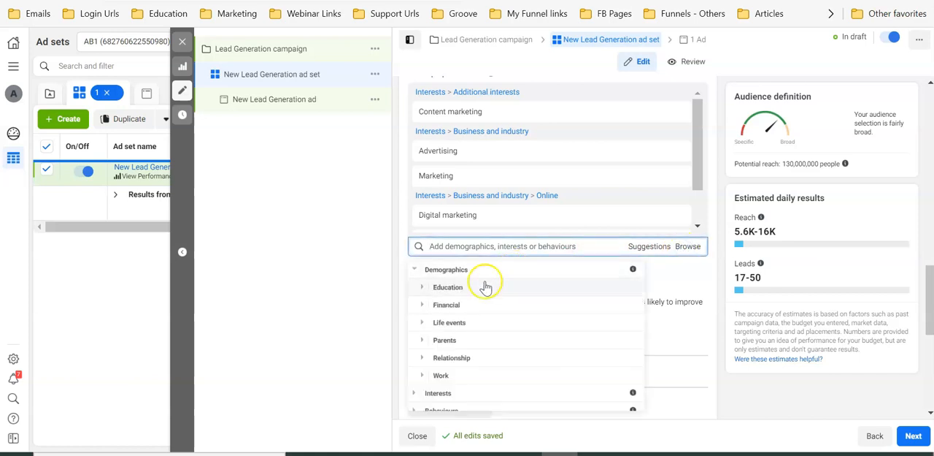
pyautogui.click(473, 288)
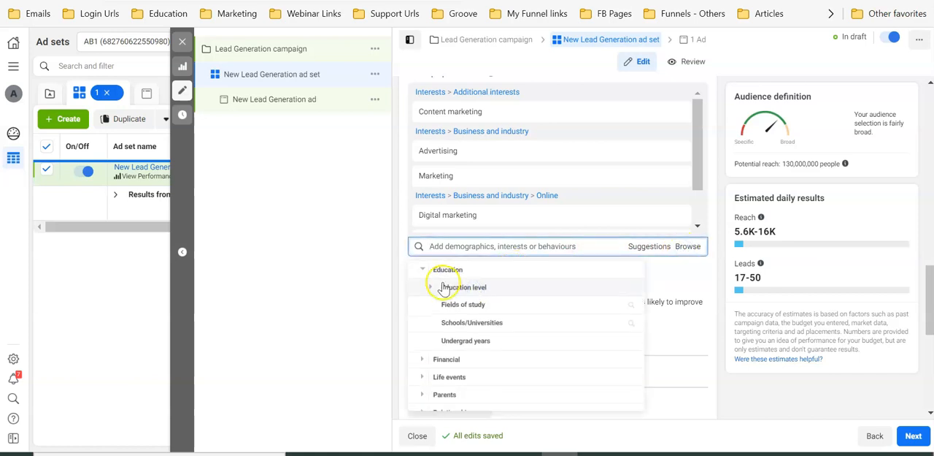
pyautogui.click(445, 287)
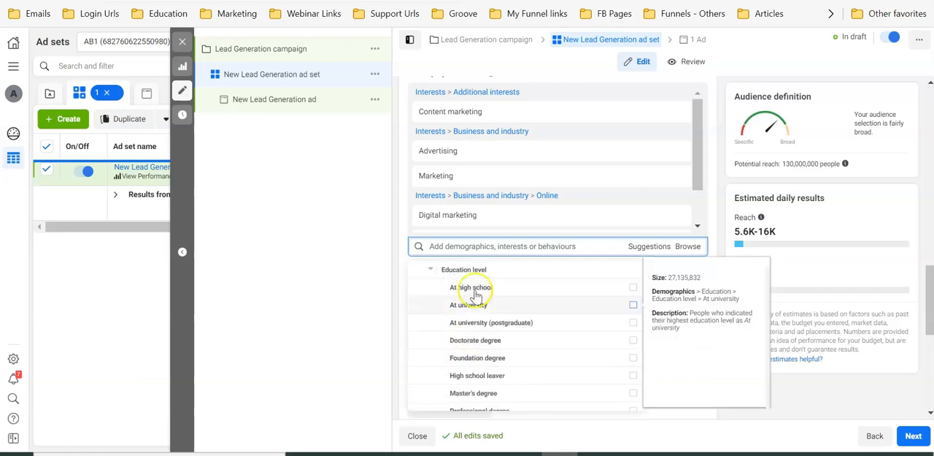
pyautogui.scroll(-3, 487, 307)
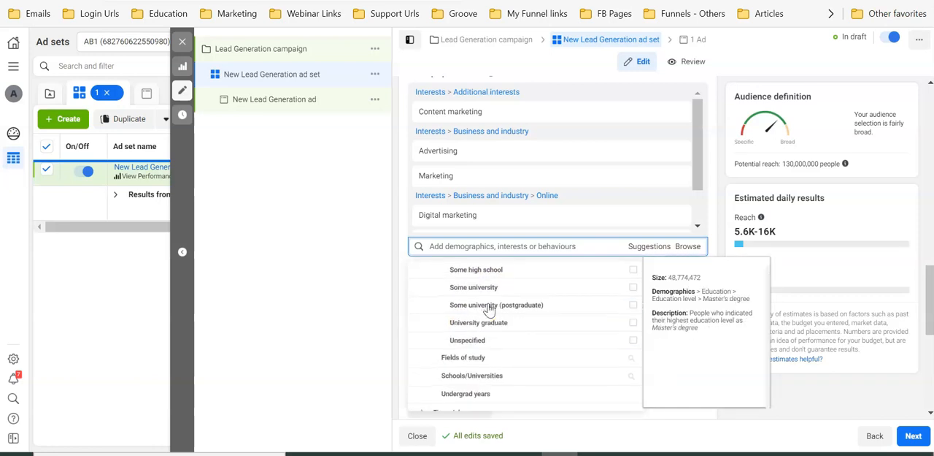
pyautogui.click(472, 357)
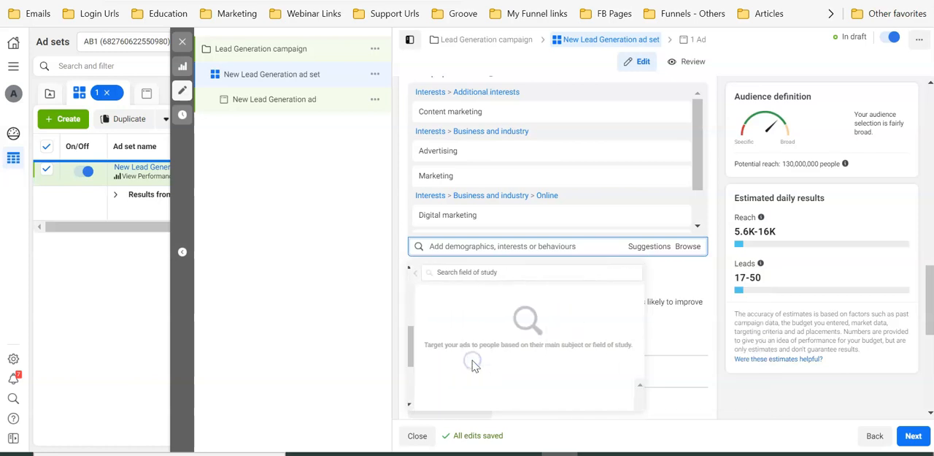
pyautogui.click(467, 273)
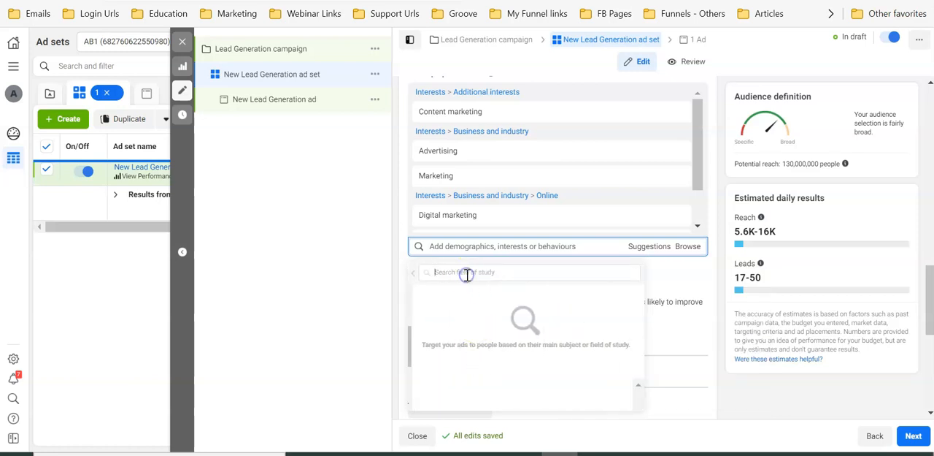
# Add the Anniversary (within 61-90 days) behaviour to the detailed targeting and review the selected criteria
pyautogui.click(686, 246)
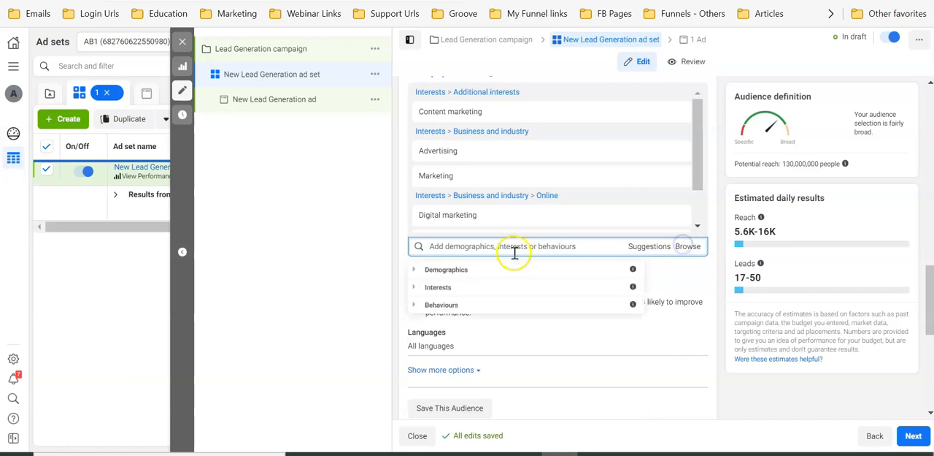
pyautogui.click(500, 305)
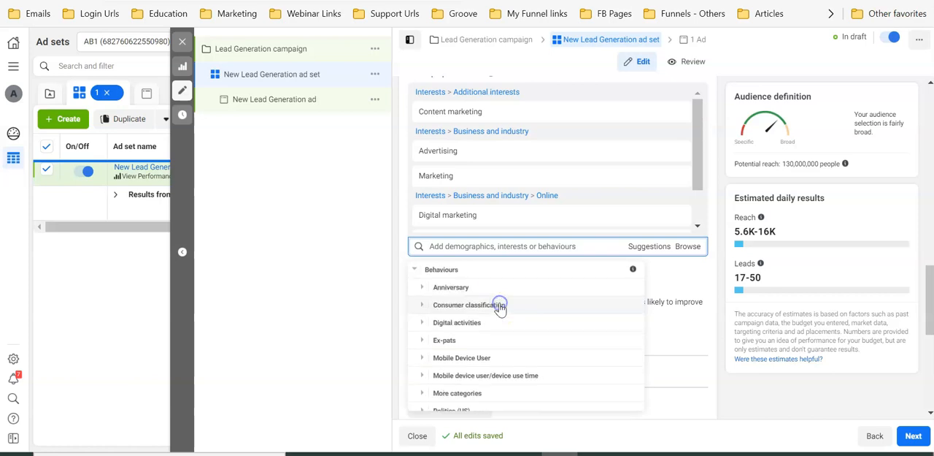
pyautogui.click(465, 294)
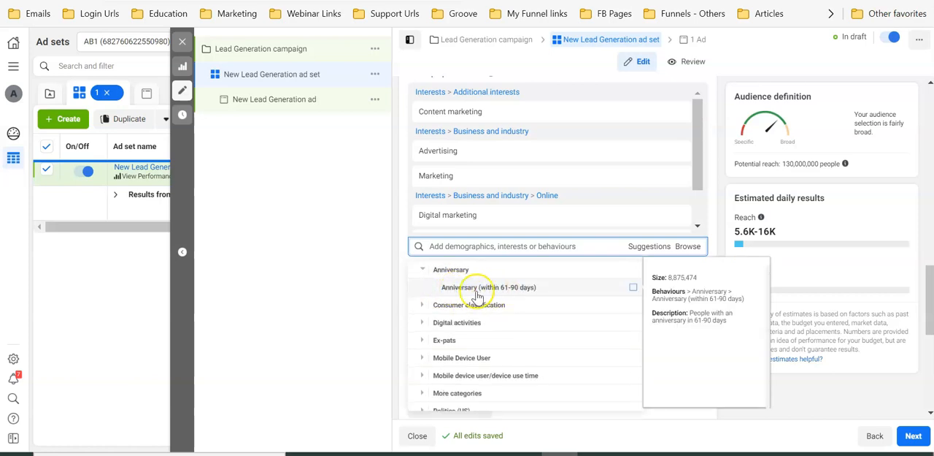
pyautogui.click(524, 289)
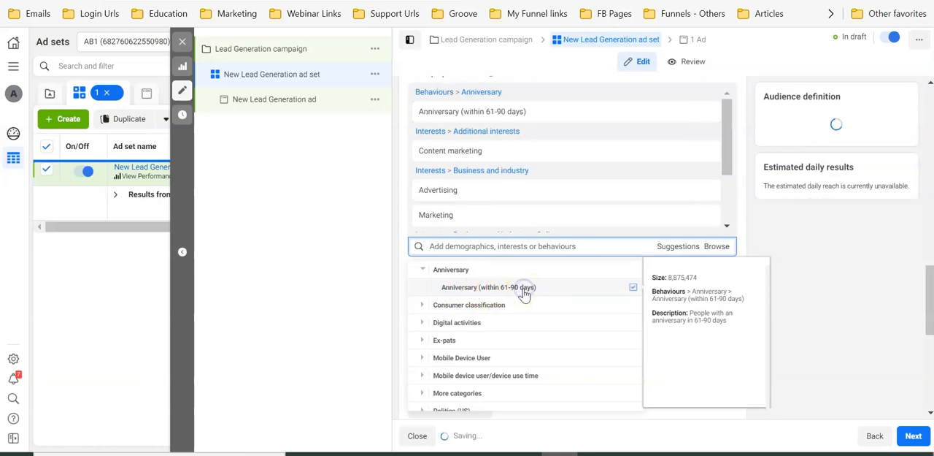
pyautogui.scroll(2, 507, 234)
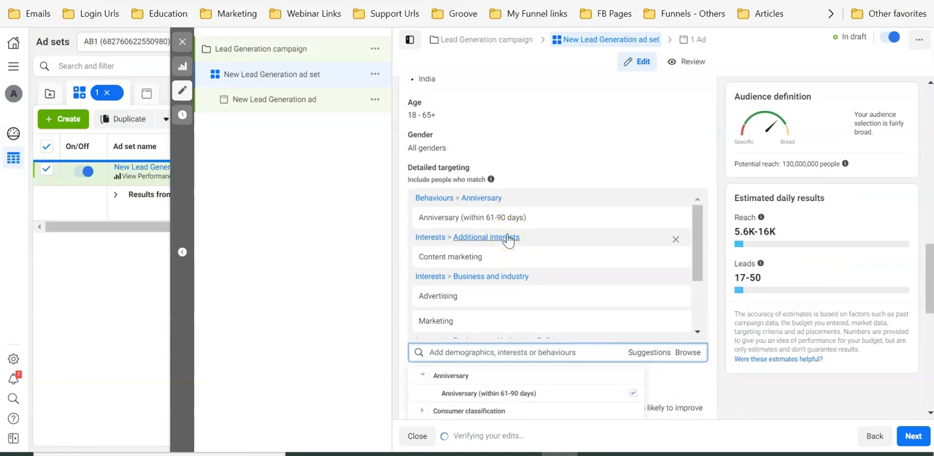
pyautogui.scroll(-2, 509, 240)
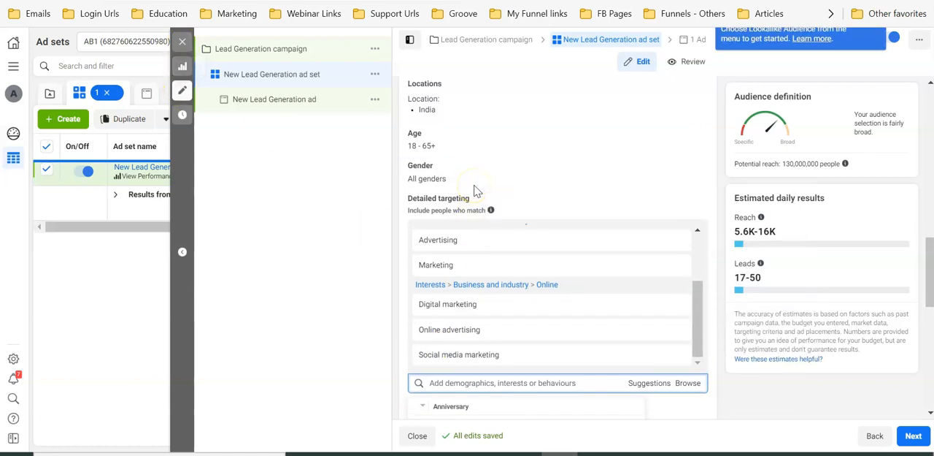
# Search the detailed targeting for "citibank" and select the search text
pyautogui.scroll(-3, 476, 189)
pyautogui.scroll(1, 476, 190)
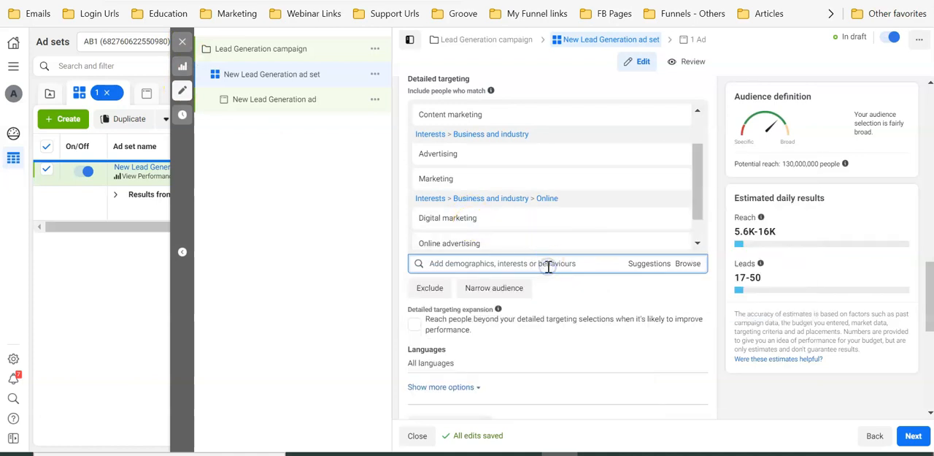
pyautogui.write('ditibank')
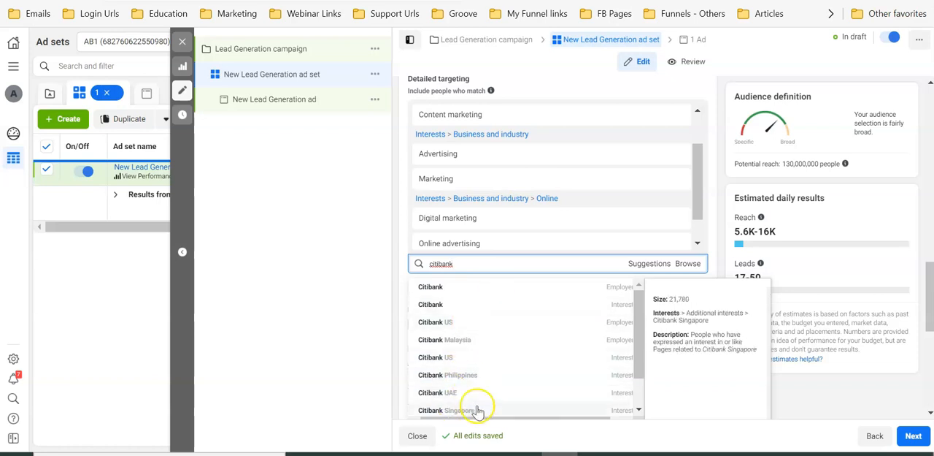
pyautogui.click(492, 261)
pyautogui.doubleClick(493, 262)
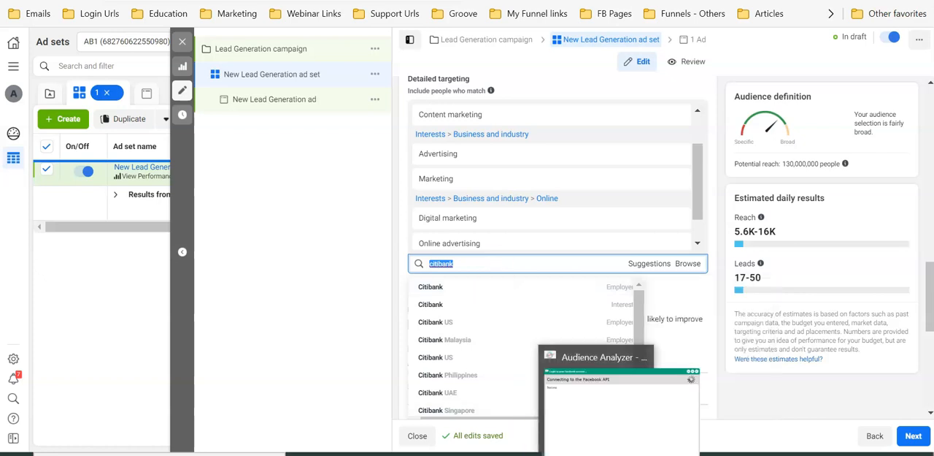
# Switch to Audience Analyzer and examine its research tools, the saved targets in the Manager, and the search types for FB interests
pyautogui.click(597, 454)
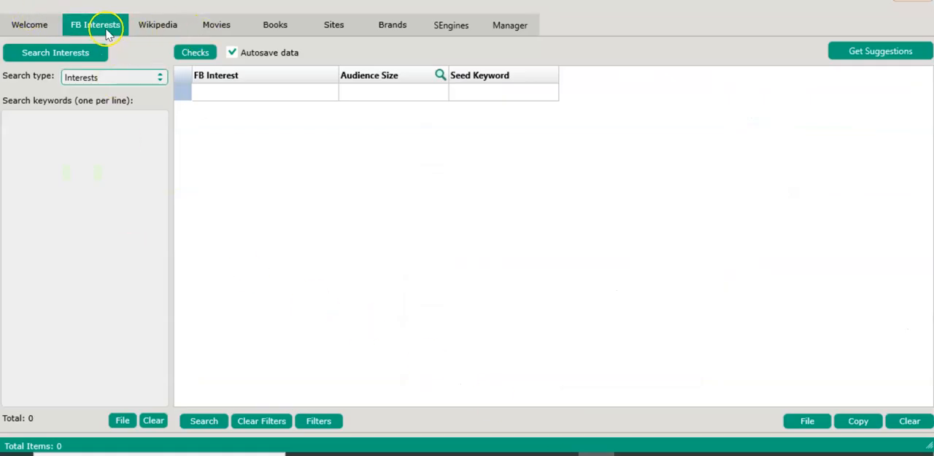
pyautogui.click(162, 32)
pyautogui.click(228, 29)
pyautogui.click(285, 30)
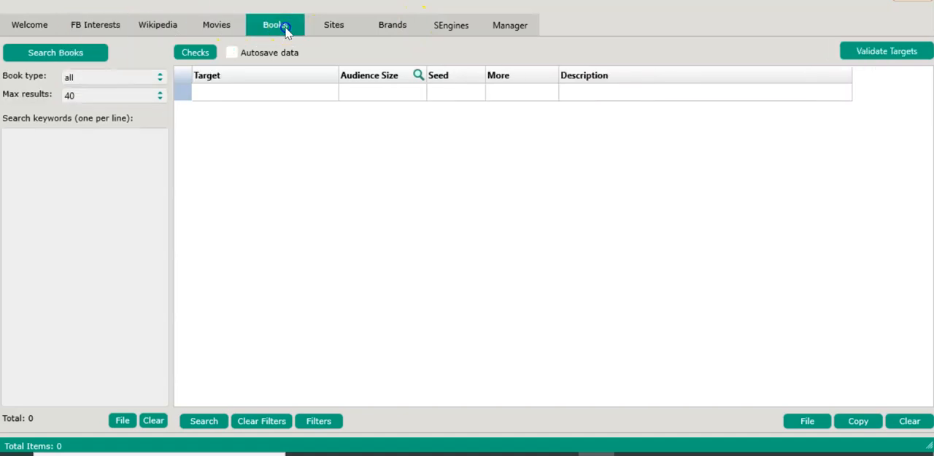
pyautogui.click(333, 31)
pyautogui.click(384, 30)
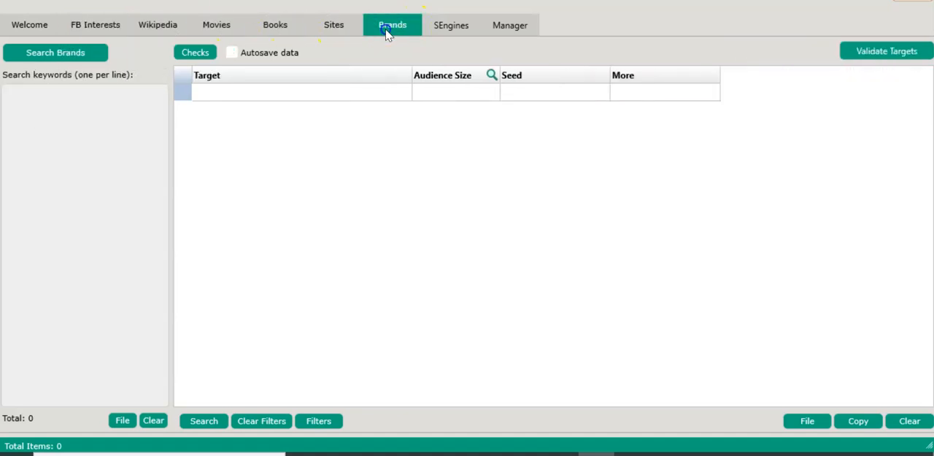
pyautogui.click(448, 29)
pyautogui.click(511, 26)
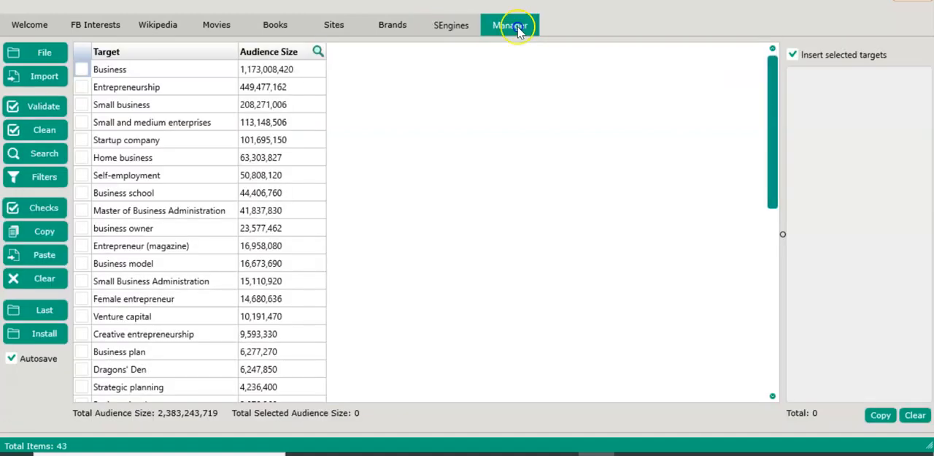
pyautogui.click(102, 35)
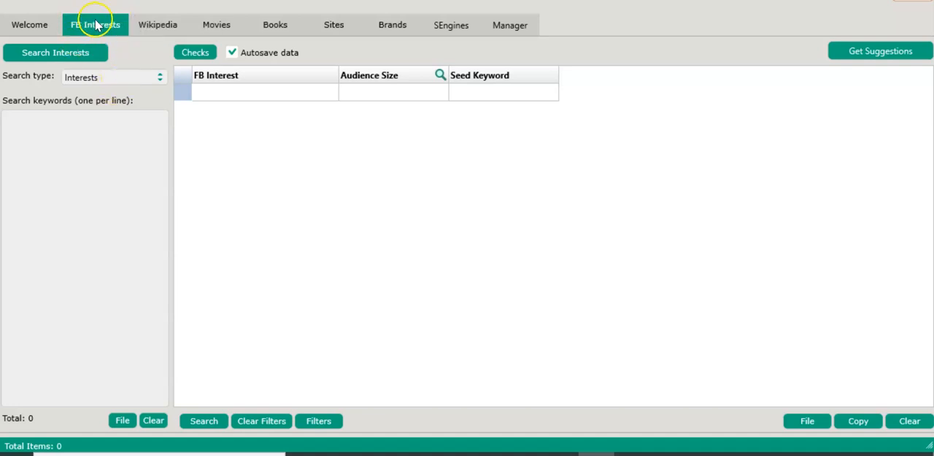
pyautogui.click(144, 83)
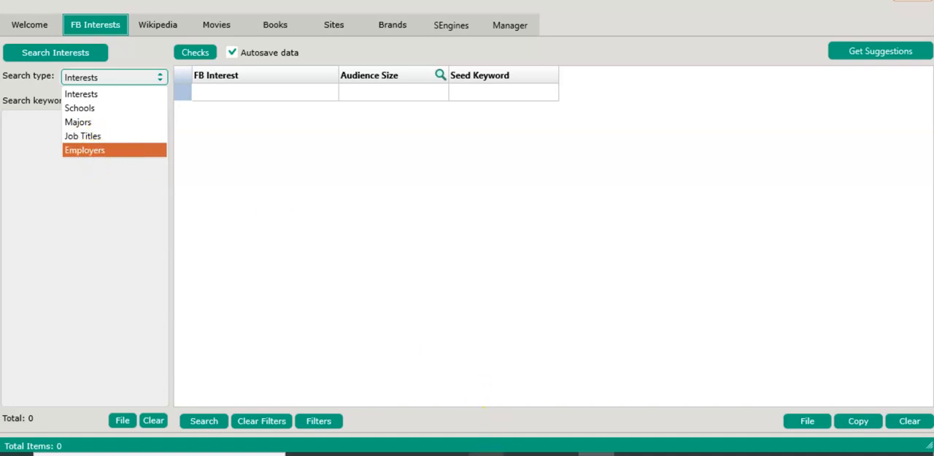
# Switch to Ads Manager and examine the employer and interest results for "citibank" in the detailed targeting
pyautogui.click(559, 453)
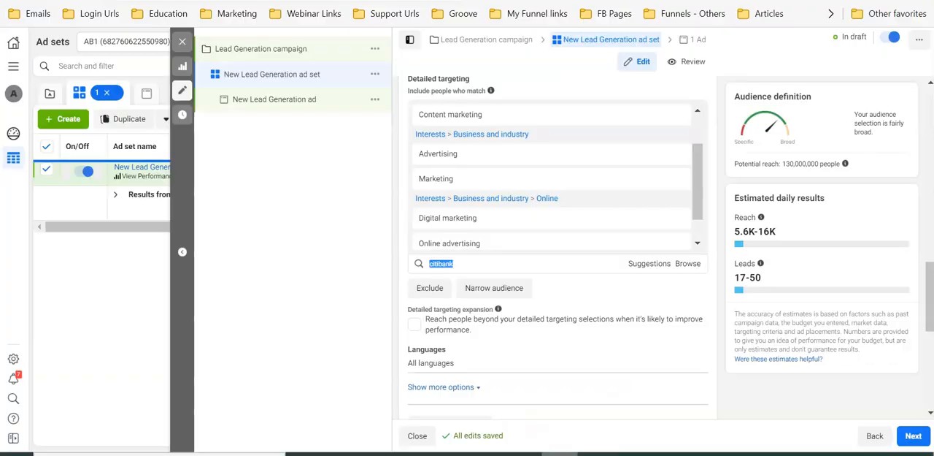
pyautogui.click(502, 265)
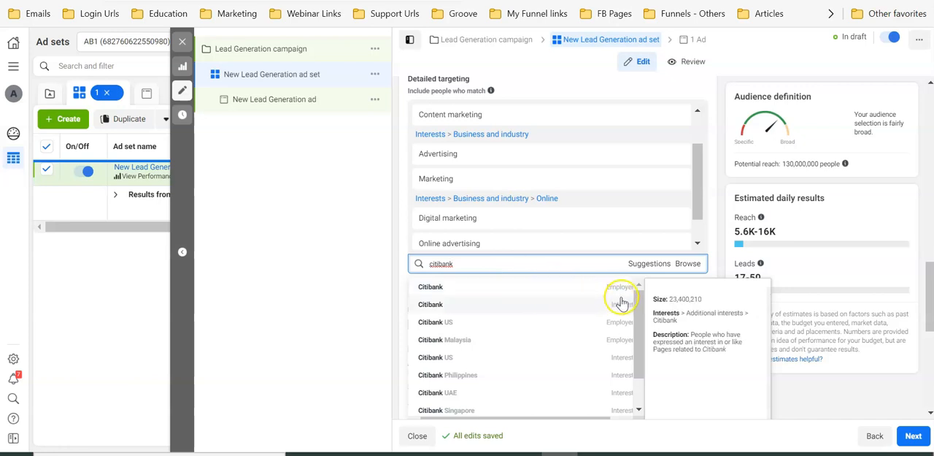
pyautogui.scroll(-2, 615, 387)
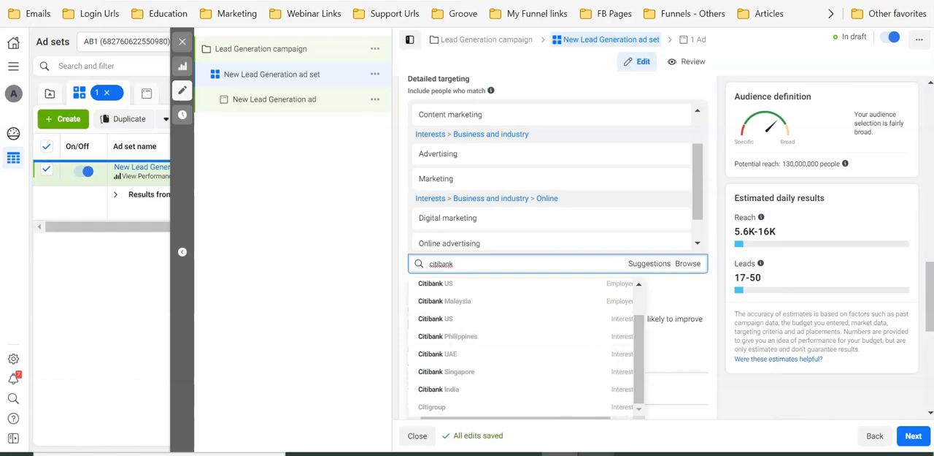
# Switch to Audience Analyzer and search the Interests type for the keywords "digital marketing" and "social media marketing"
pyautogui.click(595, 454)
pyautogui.click(619, 409)
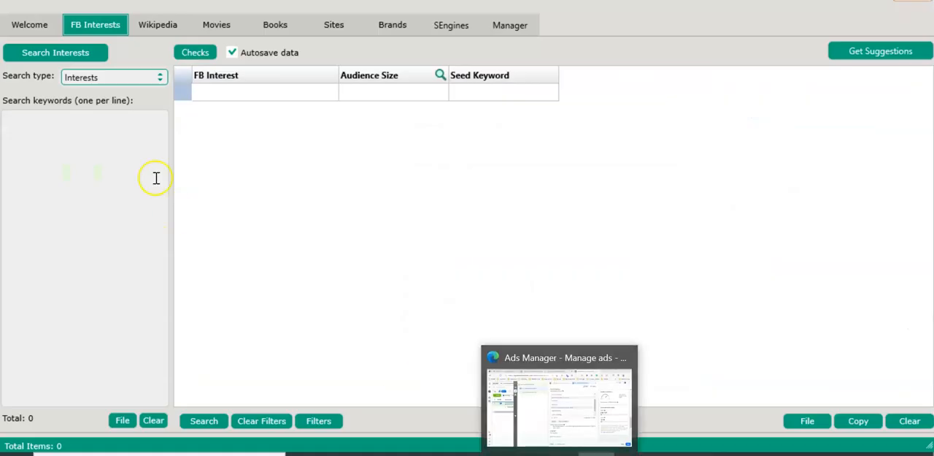
pyautogui.click(134, 77)
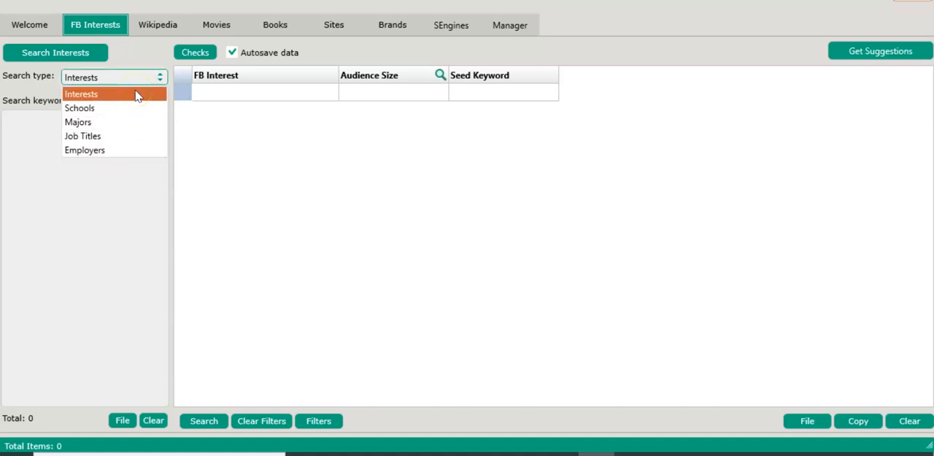
pyautogui.click(113, 94)
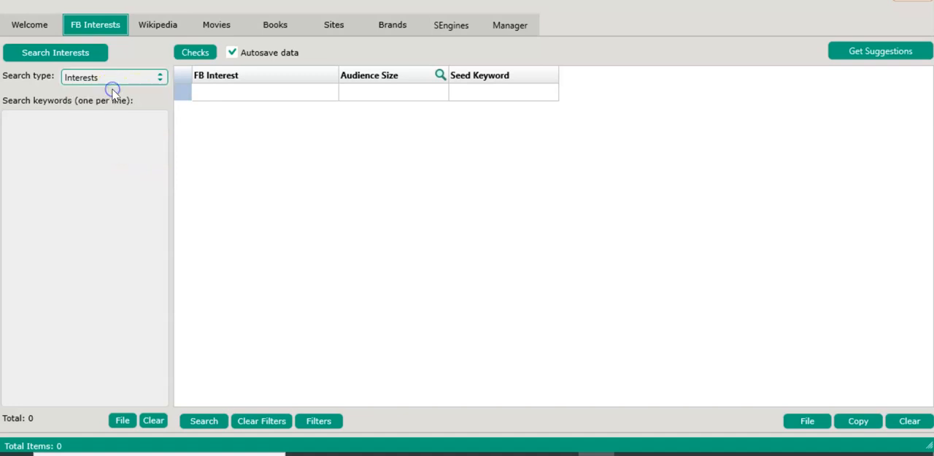
pyautogui.click(112, 127)
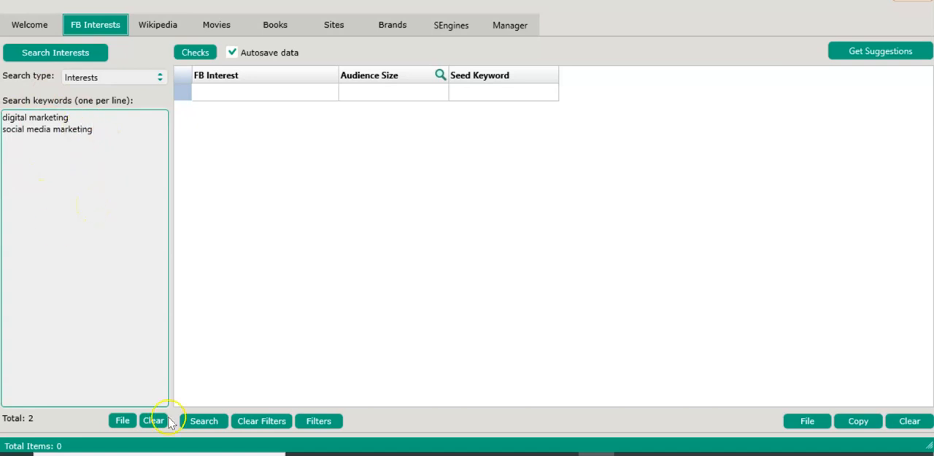
pyautogui.click(58, 54)
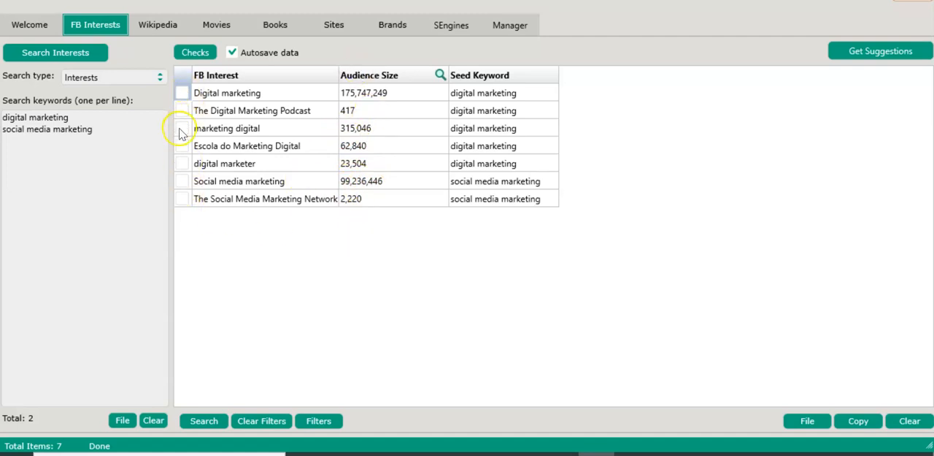
# Check every found interest except The Digital Marketing Podcast and get suggestions based on the checked rows
pyautogui.click(183, 180)
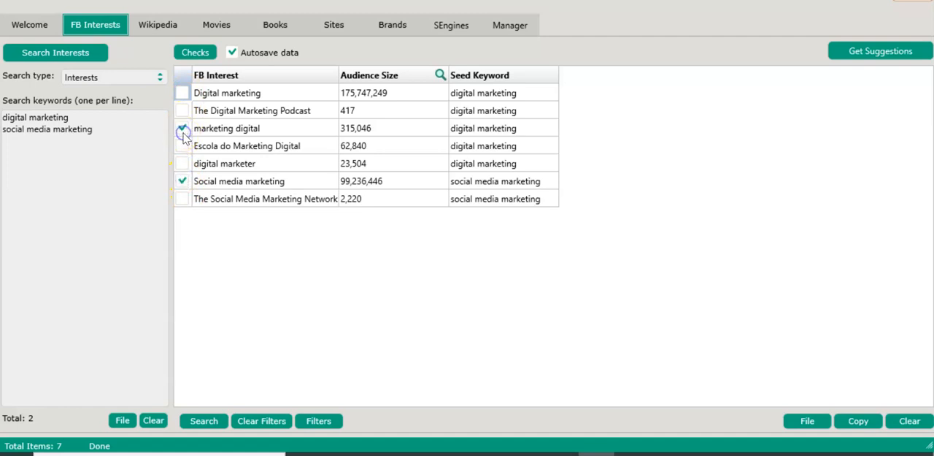
pyautogui.click(196, 53)
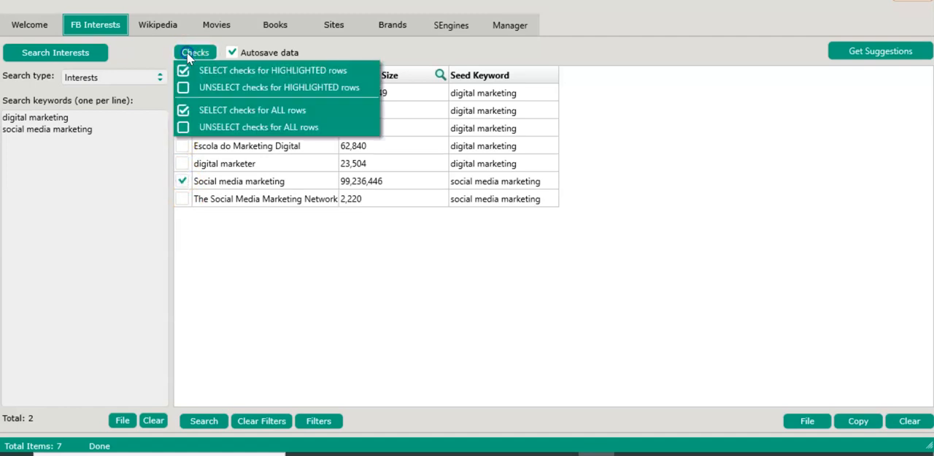
pyautogui.click(246, 111)
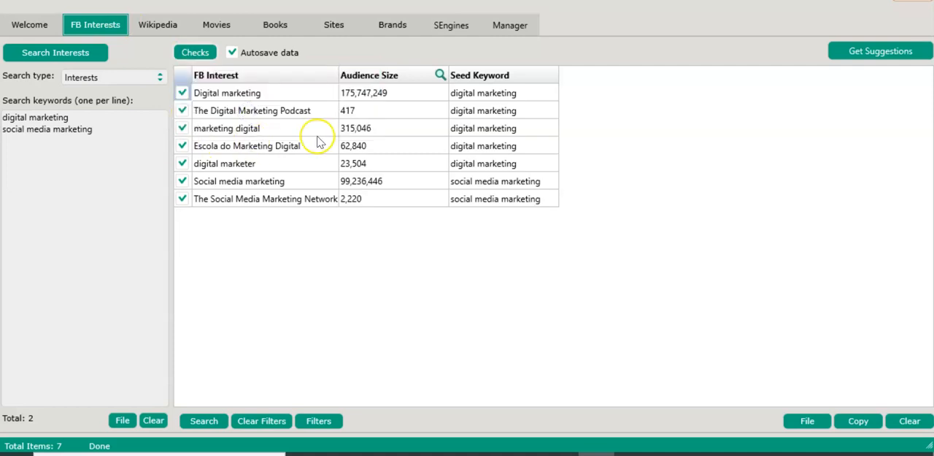
pyautogui.click(181, 112)
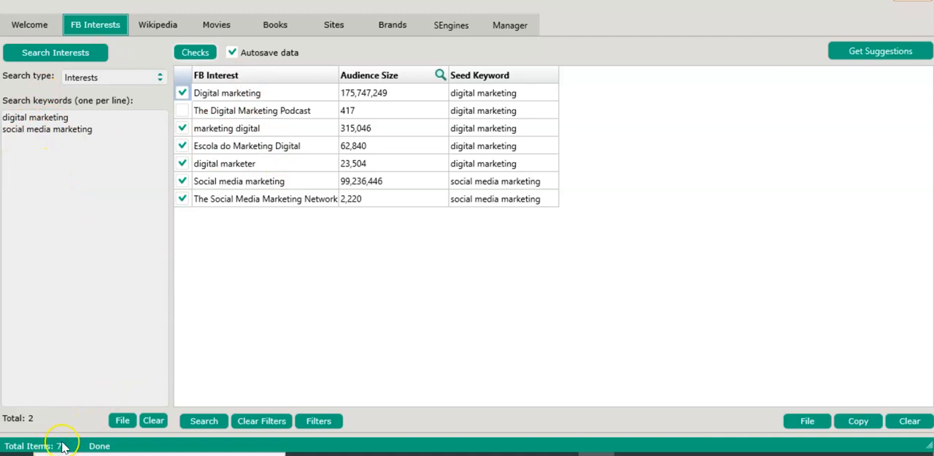
pyautogui.click(868, 56)
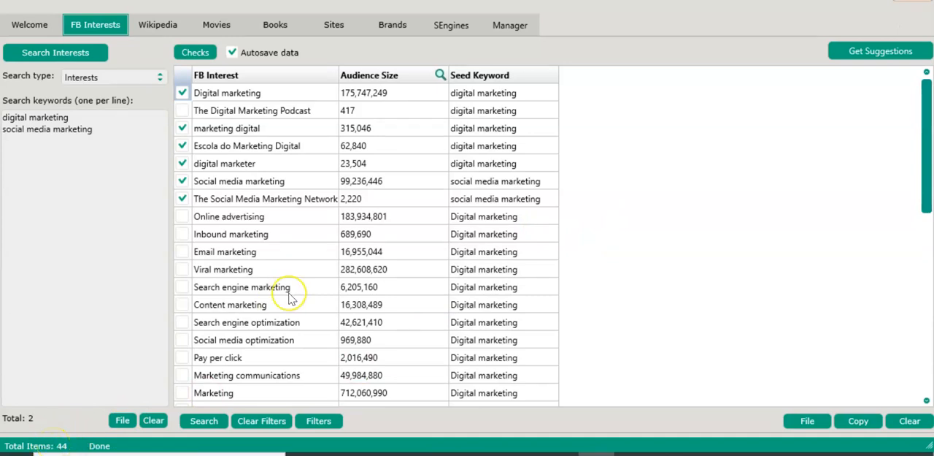
# Review the suggested interests and unselect the checks for all rows
pyautogui.scroll(-8, 287, 293)
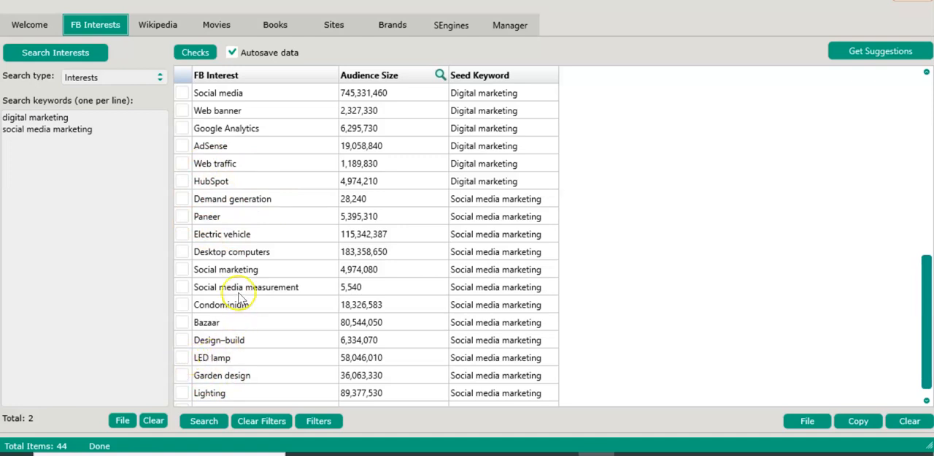
pyautogui.scroll(8, 219, 219)
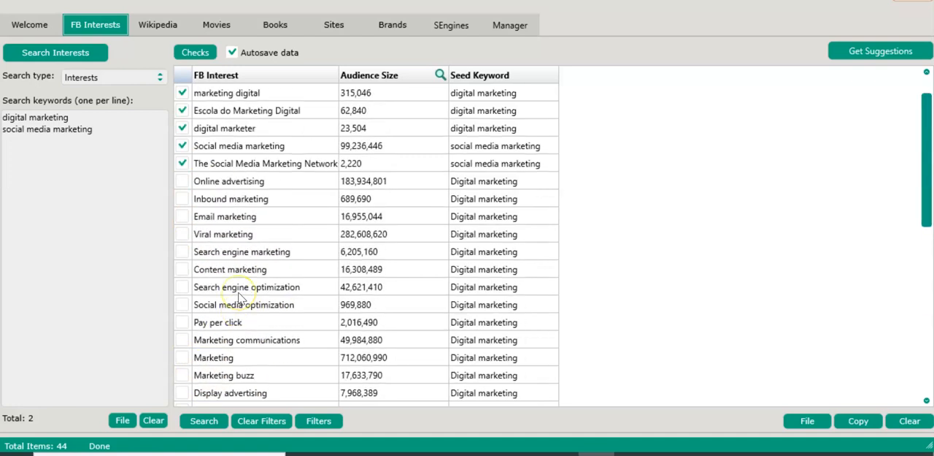
pyautogui.click(191, 53)
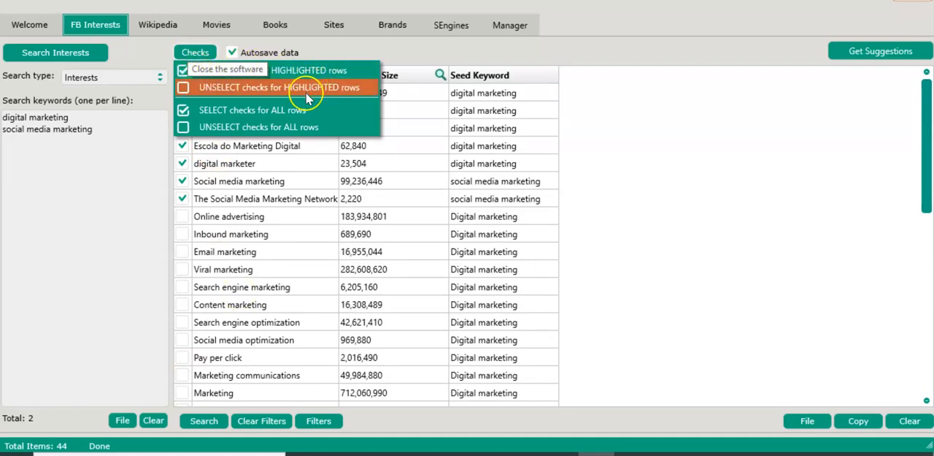
pyautogui.click(302, 126)
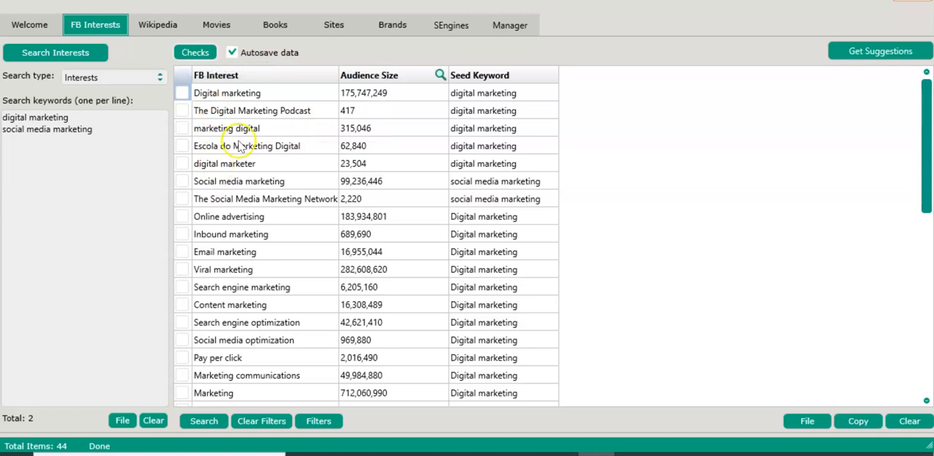
# Check the unrelated interests Paneer, Electric vehicle, Desktop computers, Condominium, Bazaar, Design–build, LED lamp, Garden design and Lighting
pyautogui.scroll(-8, 241, 204)
pyautogui.click(181, 215)
pyautogui.click(182, 216)
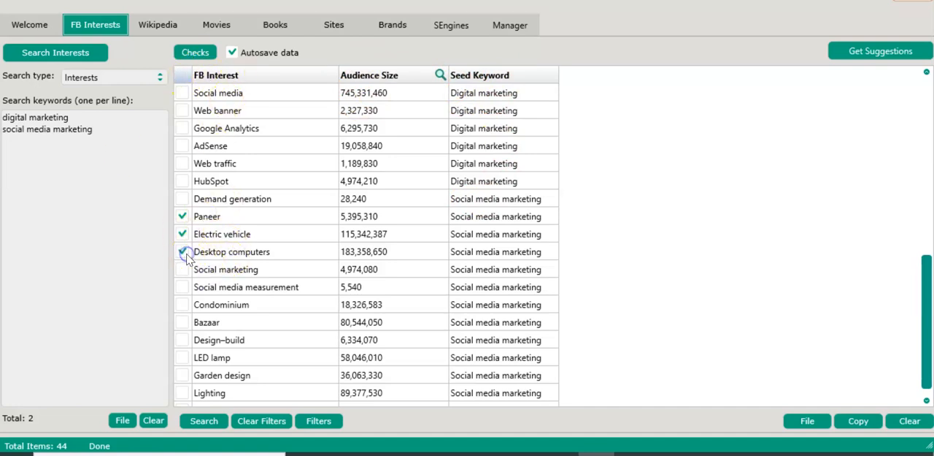
pyautogui.click(184, 305)
pyautogui.click(185, 358)
pyautogui.click(122, 233)
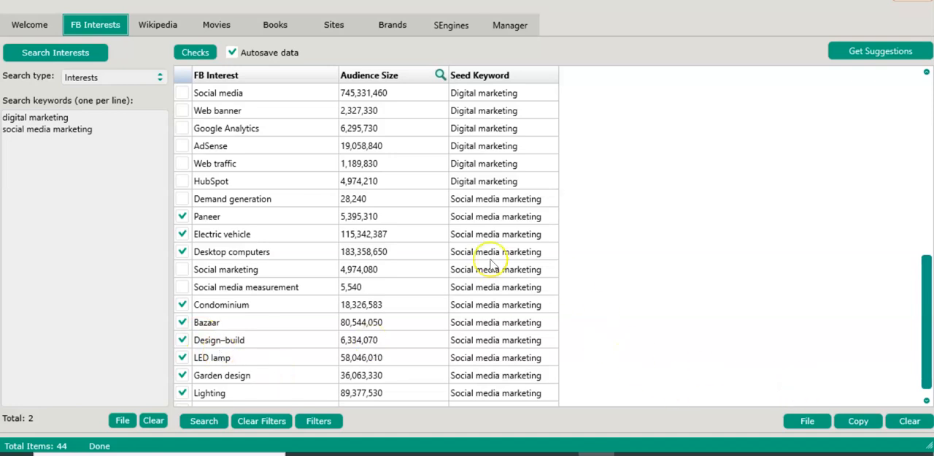
pyautogui.scroll(6, 251, 165)
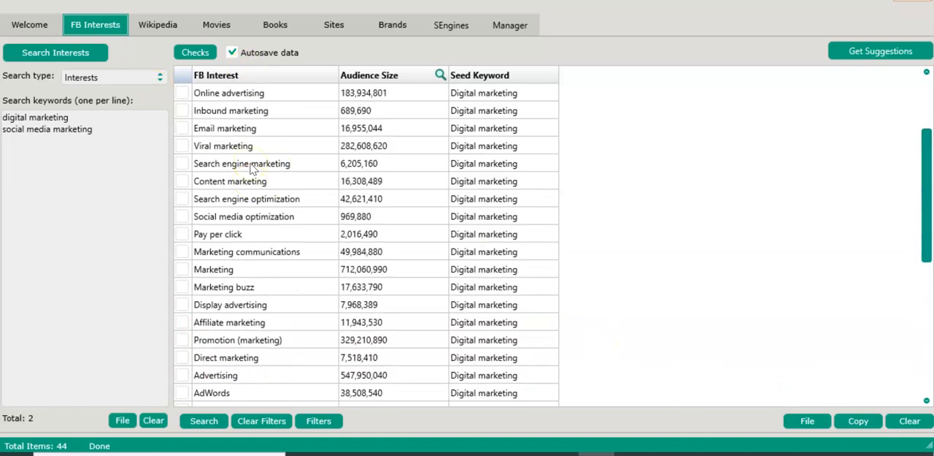
pyautogui.click(195, 53)
pyautogui.click(252, 111)
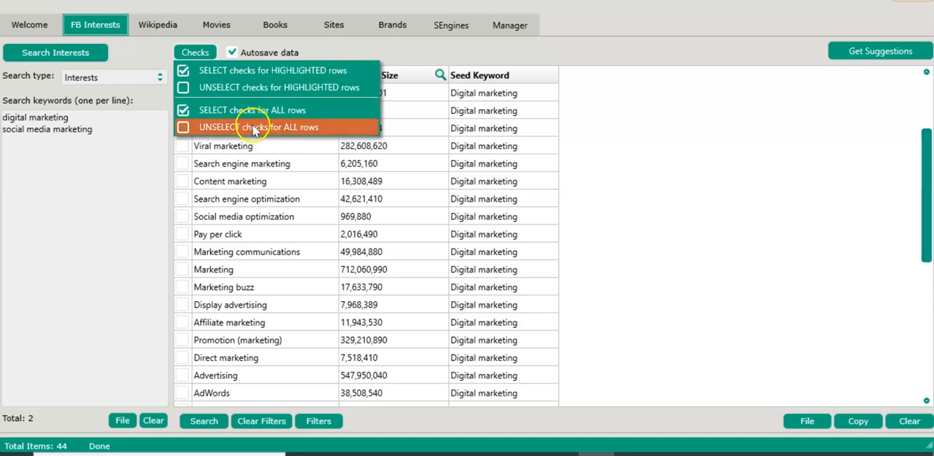
pyautogui.click(203, 67)
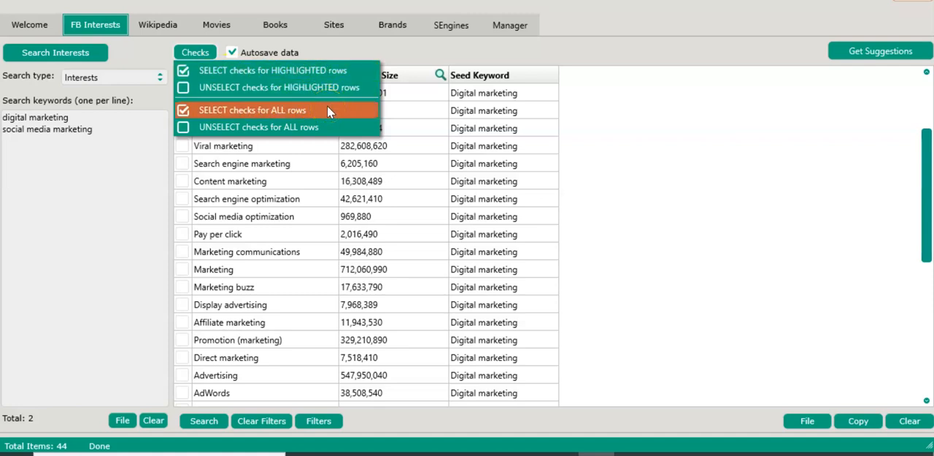
pyautogui.click(621, 116)
# Delete the checked unrelated interests from the results and review the remaining list
pyautogui.scroll(-6, 226, 343)
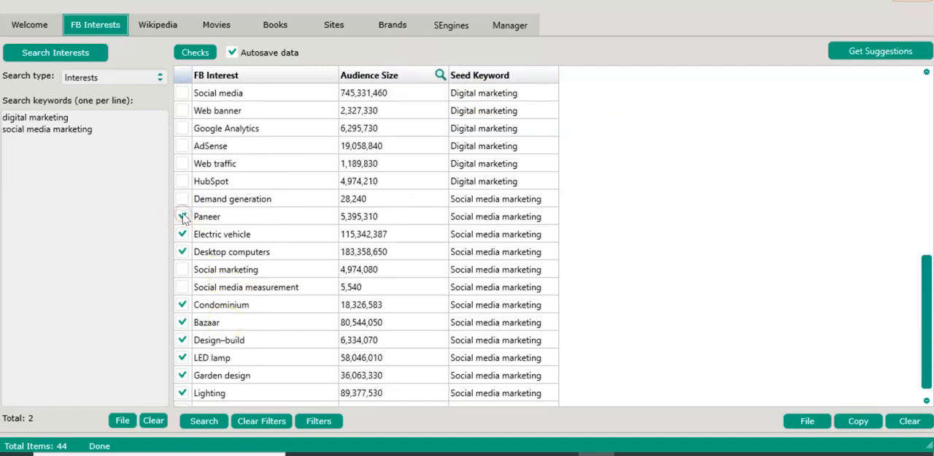
pyautogui.click(205, 221)
pyautogui.rightClick(205, 221)
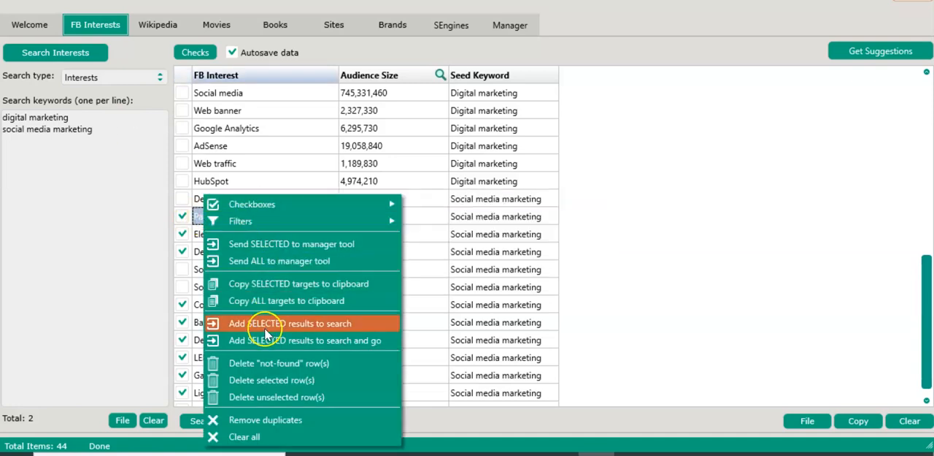
pyautogui.click(292, 380)
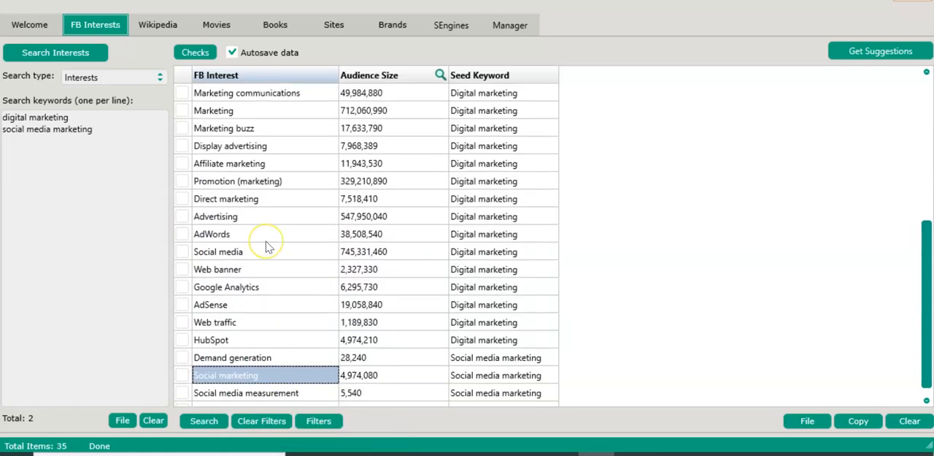
pyautogui.scroll(5, 267, 247)
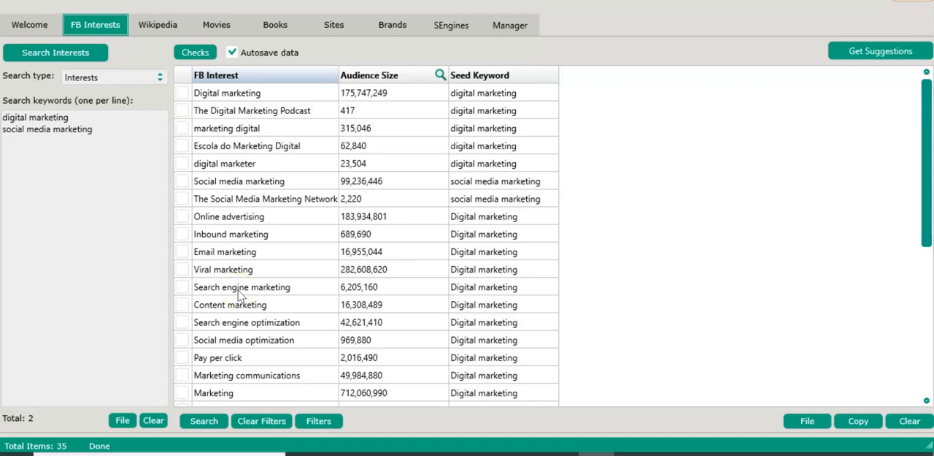
pyautogui.scroll(-5, 239, 293)
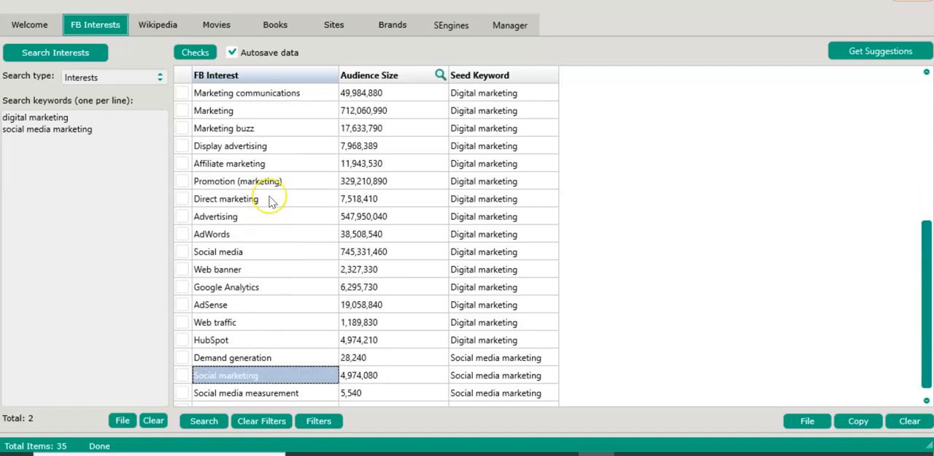
pyautogui.scroll(5, 270, 203)
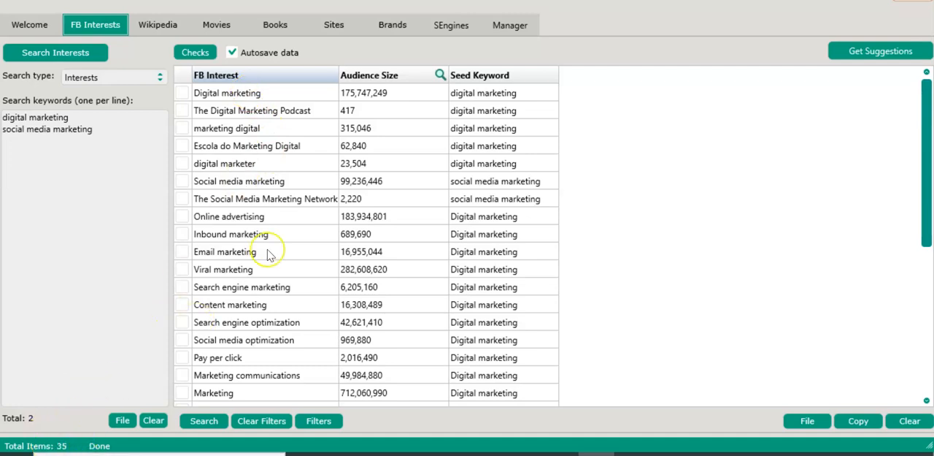
pyautogui.scroll(-5, 269, 253)
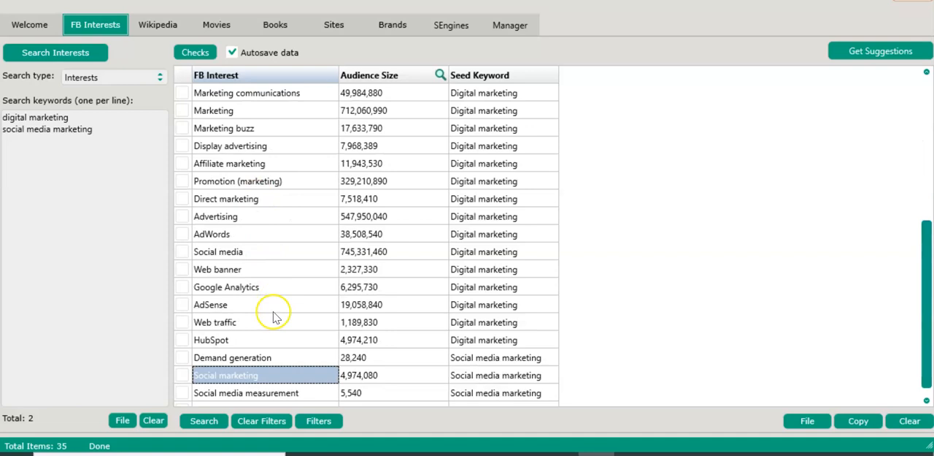
# Select the checks for all rows of the interest list and get additional suggestions for them
pyautogui.scroll(5, 266, 236)
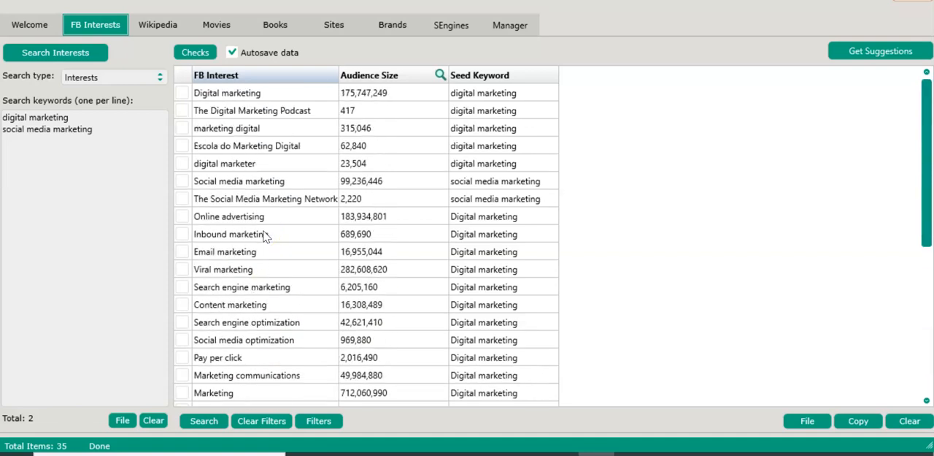
pyautogui.click(189, 54)
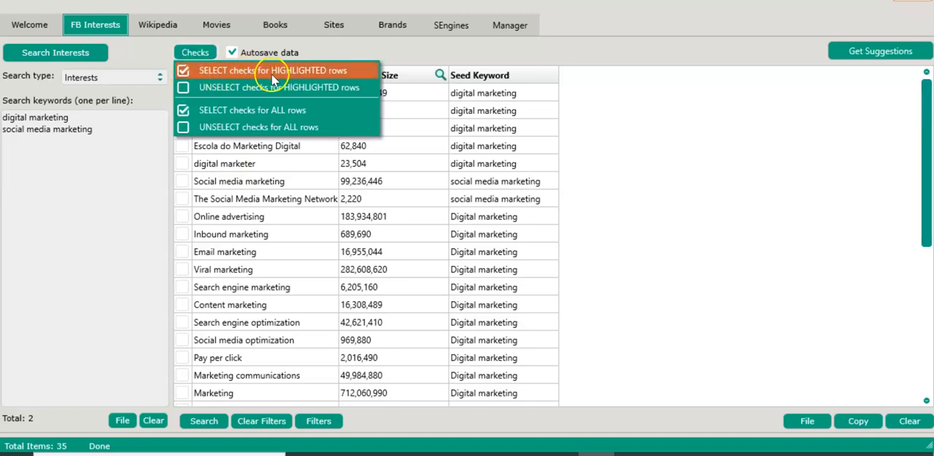
pyautogui.click(245, 109)
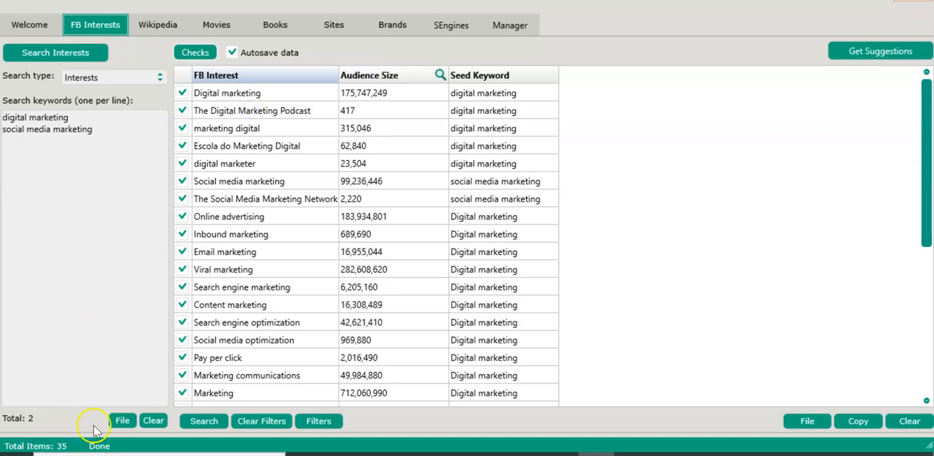
pyautogui.click(875, 52)
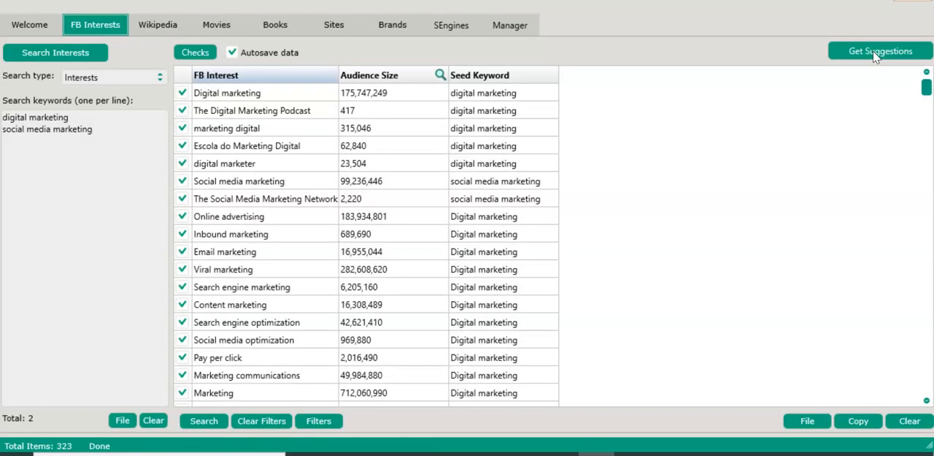
# Unselect the checks for all rows and look through the newly suggested interests
pyautogui.click(197, 54)
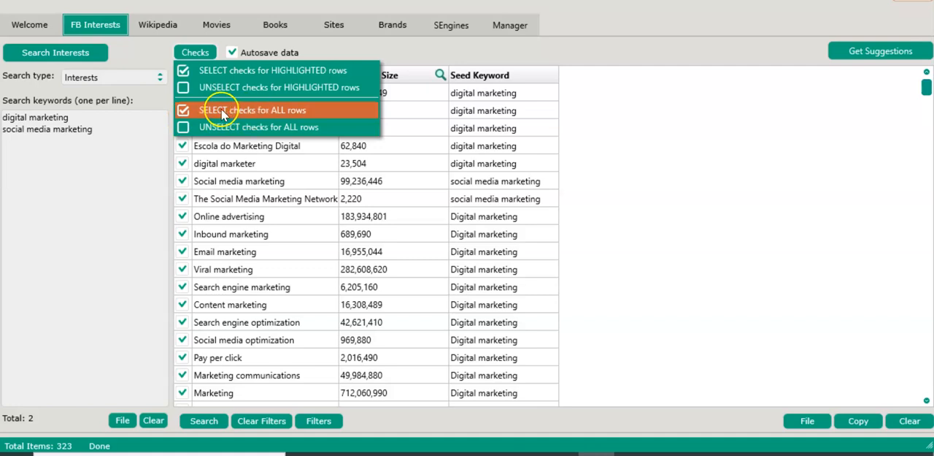
pyautogui.click(254, 127)
pyautogui.scroll(-15, 254, 133)
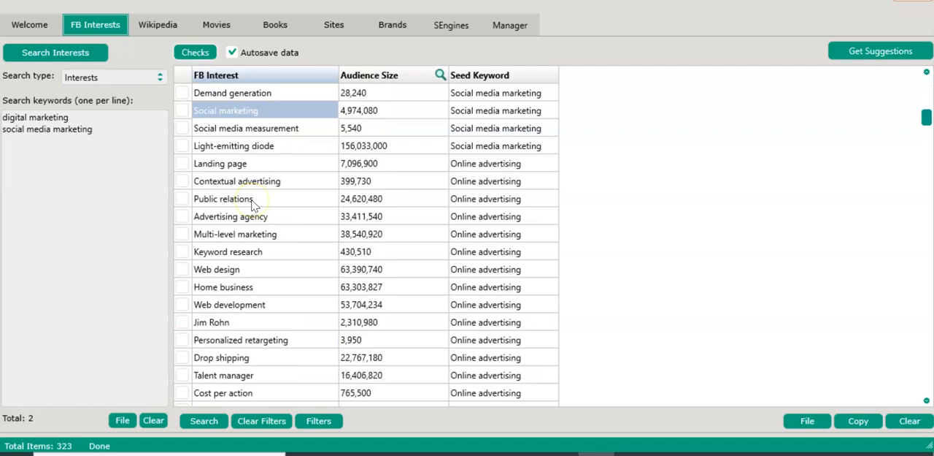
pyautogui.scroll(-14, 254, 205)
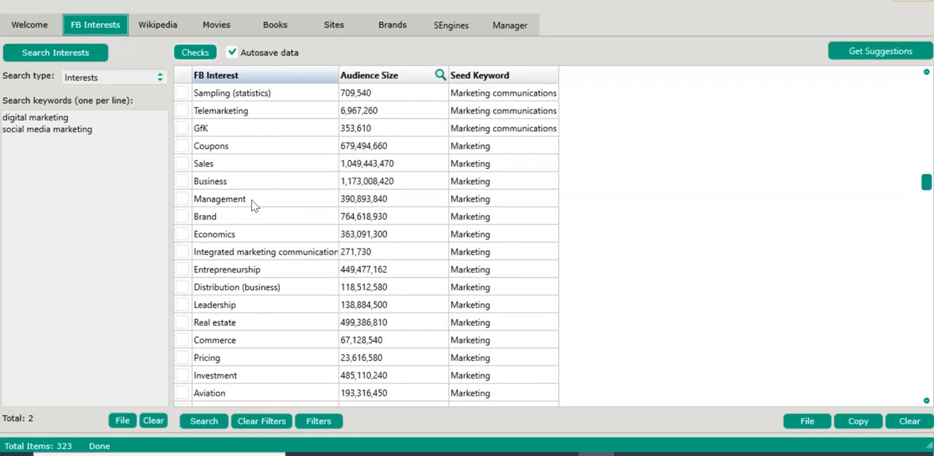
# Check the Coupons interest, delete its row from the results and review the remaining list
pyautogui.click(185, 146)
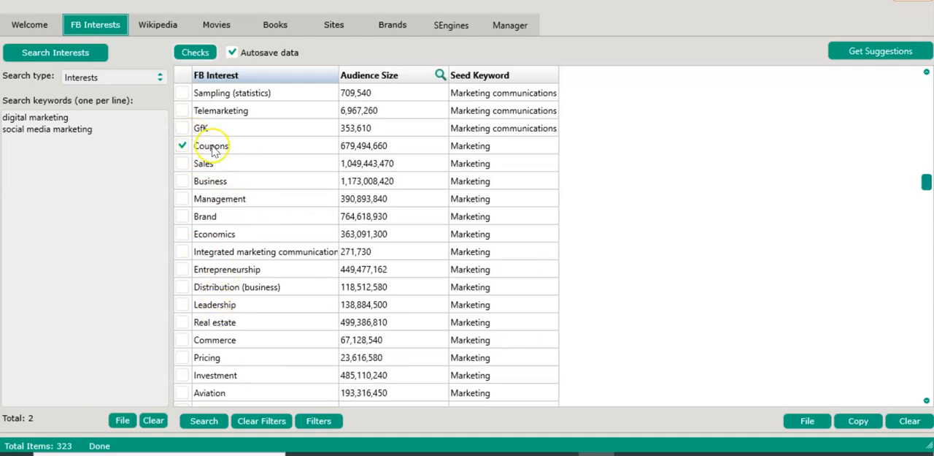
pyautogui.rightClick(212, 146)
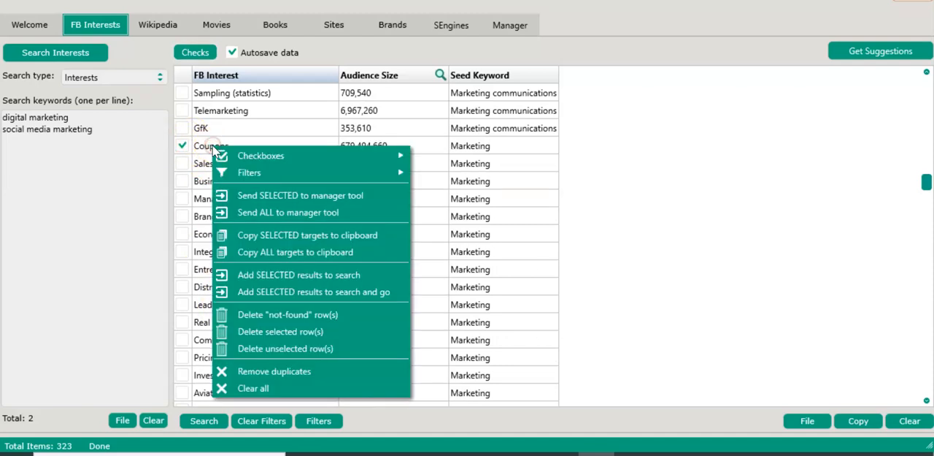
pyautogui.click(279, 333)
pyautogui.scroll(-11, 279, 336)
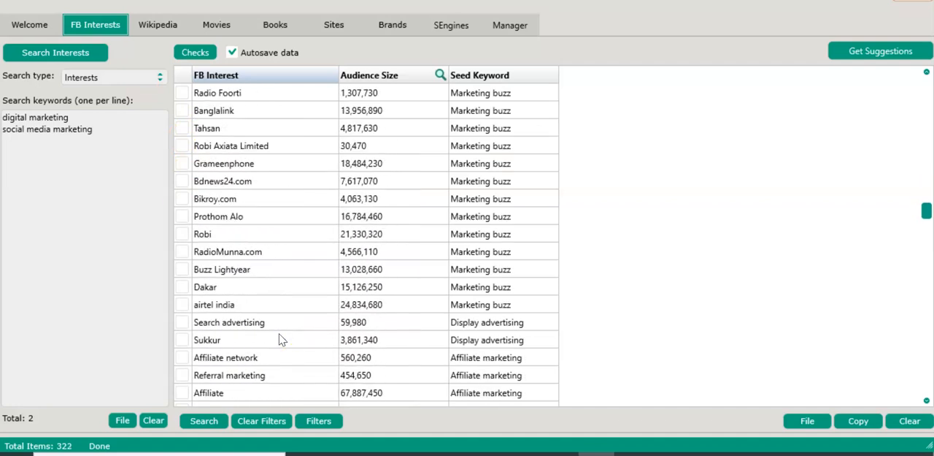
pyautogui.scroll(-7, 279, 339)
pyautogui.scroll(20, 277, 277)
pyautogui.scroll(20, 274, 164)
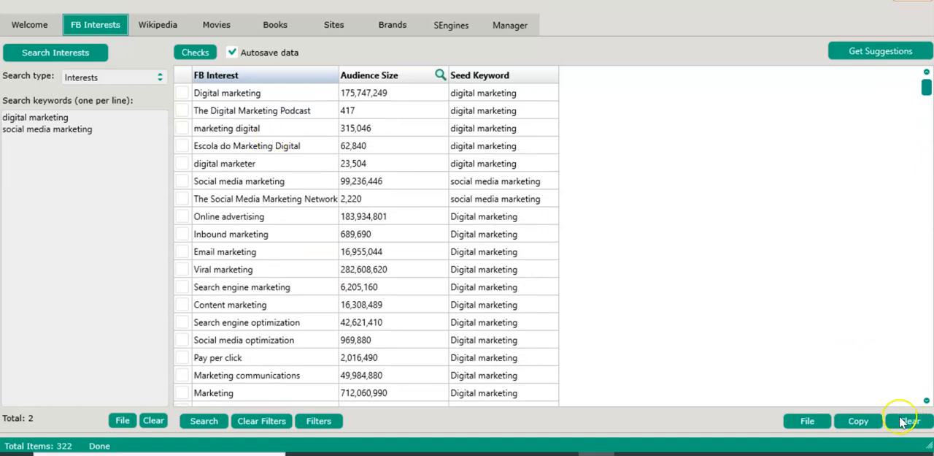
# Try to copy the selected targets to the clipboard without any rows checked
pyautogui.click(858, 422)
pyautogui.click(829, 422)
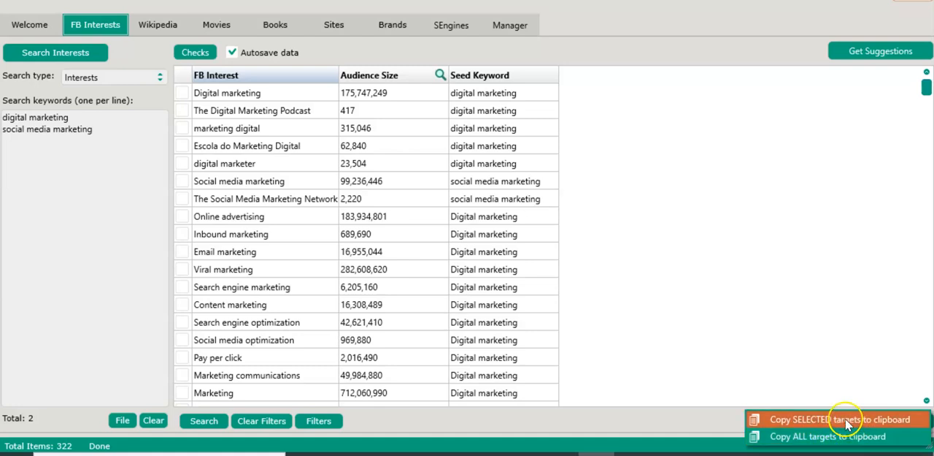
pyautogui.click(846, 421)
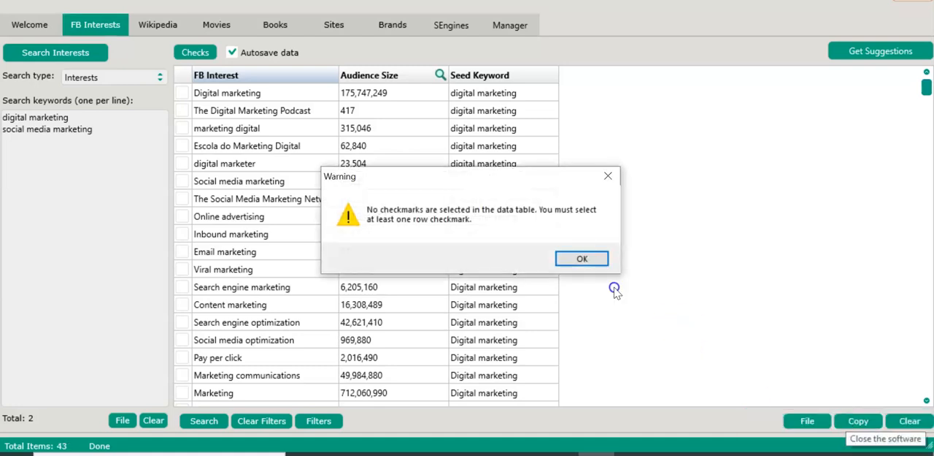
pyautogui.click(582, 258)
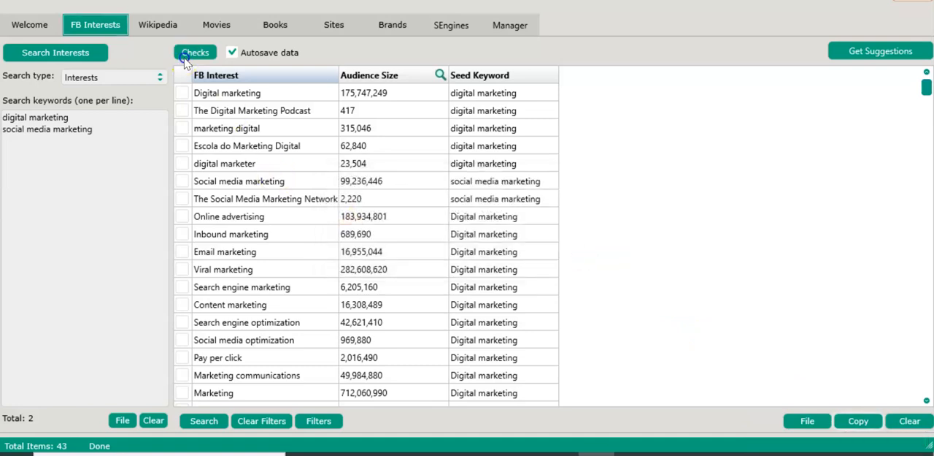
# Select the checks for all rows and copy the selected targets to the clipboard
pyautogui.click(186, 57)
pyautogui.click(204, 110)
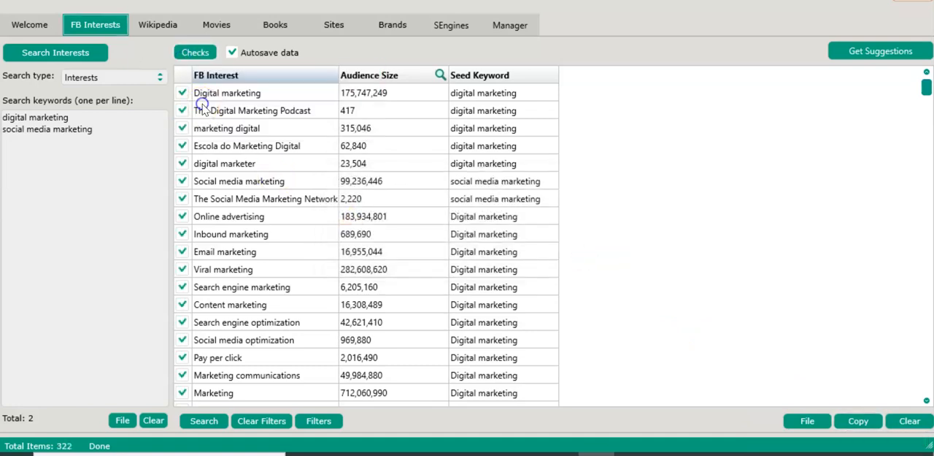
pyautogui.click(866, 425)
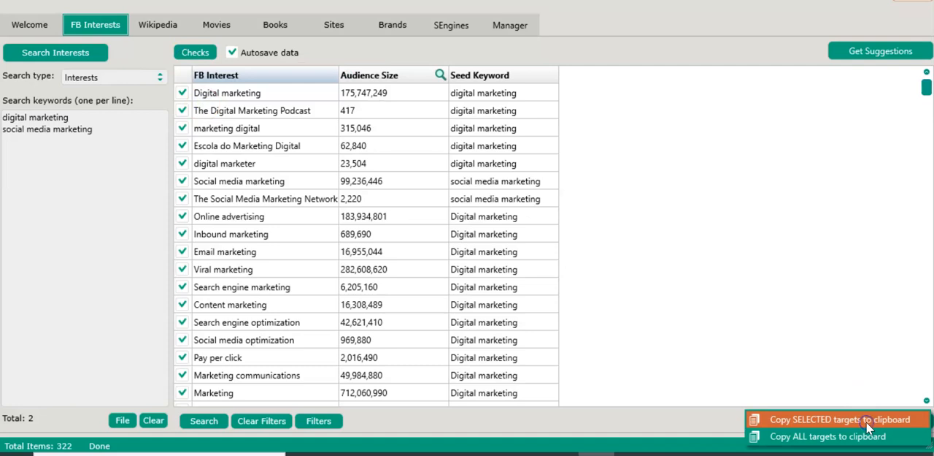
pyautogui.click(836, 416)
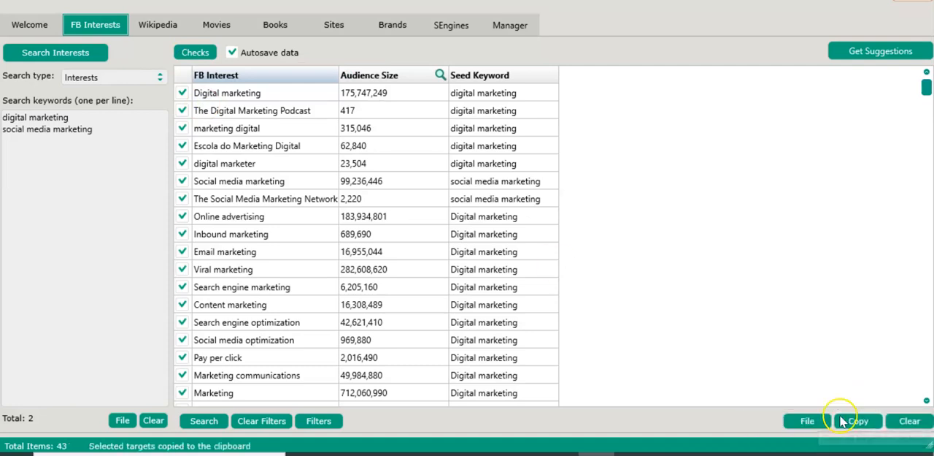
# Switch to Ads Manager and remove all existing detailed targeting entries, from Anniversary (within 61-90 days) through Social media marketing
pyautogui.click(560, 454)
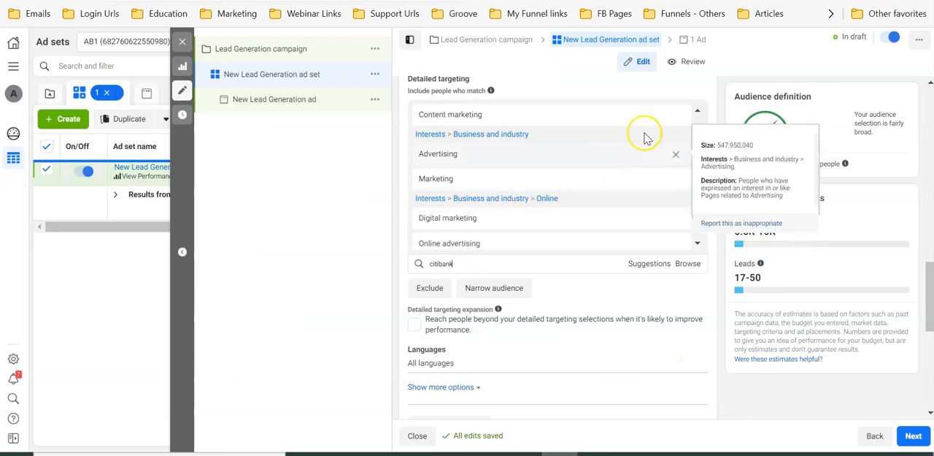
pyautogui.scroll(2, 677, 140)
pyautogui.scroll(3, 678, 144)
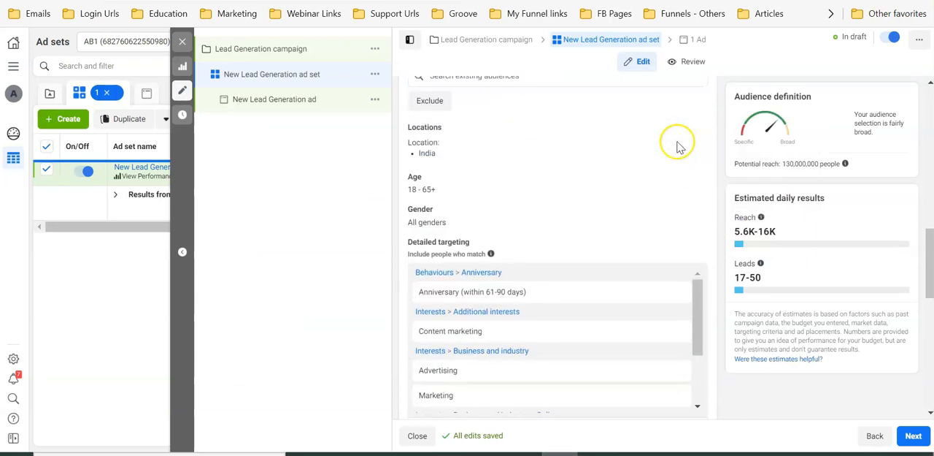
pyautogui.scroll(-2, 669, 211)
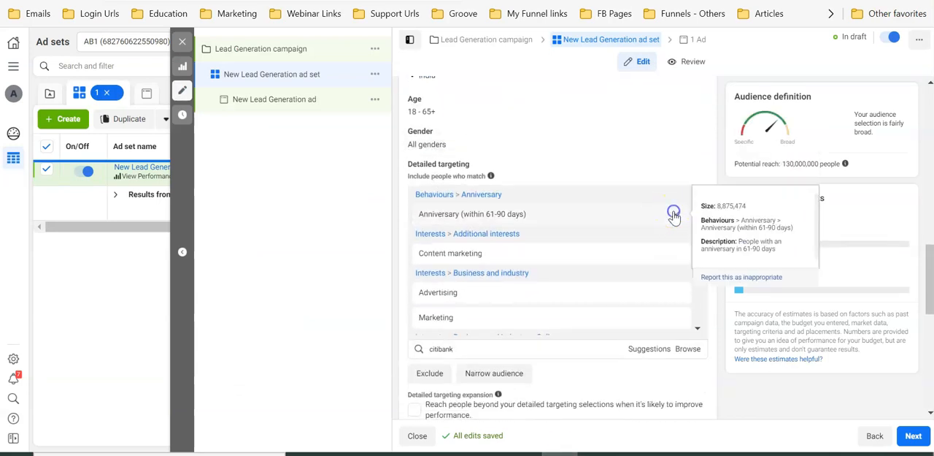
pyautogui.click(674, 212)
pyautogui.click(675, 216)
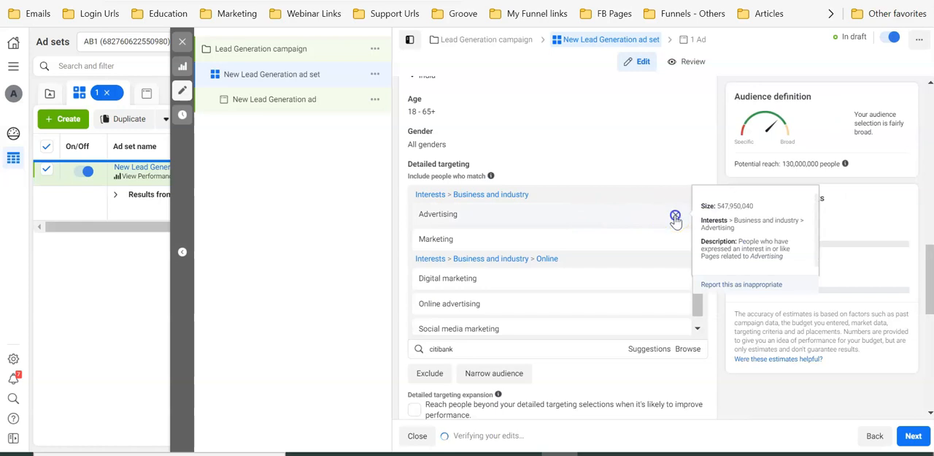
pyautogui.click(675, 217)
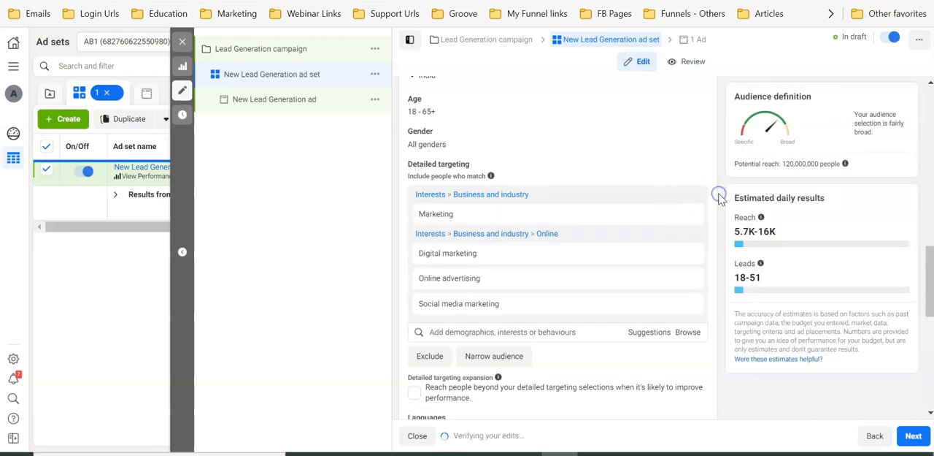
pyautogui.click(687, 198)
pyautogui.click(688, 198)
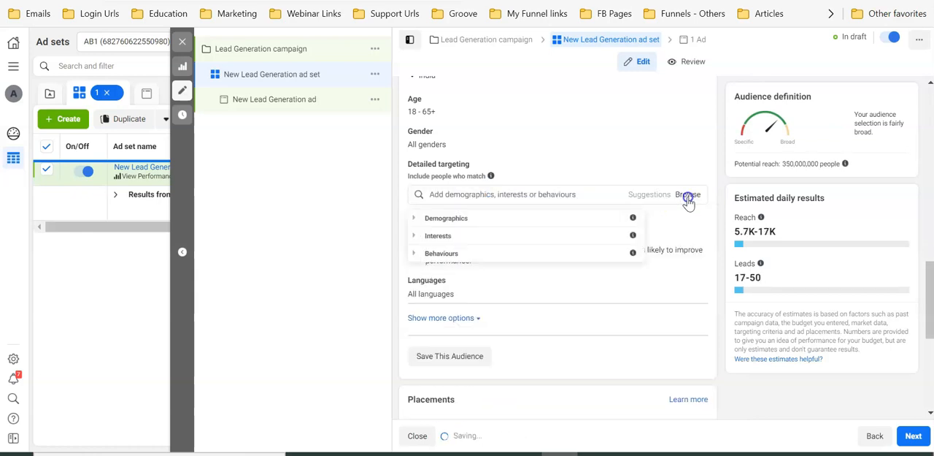
# Paste the copied list of interests into the ad set's detailed targeting search to add them all at once
pyautogui.click(586, 196)
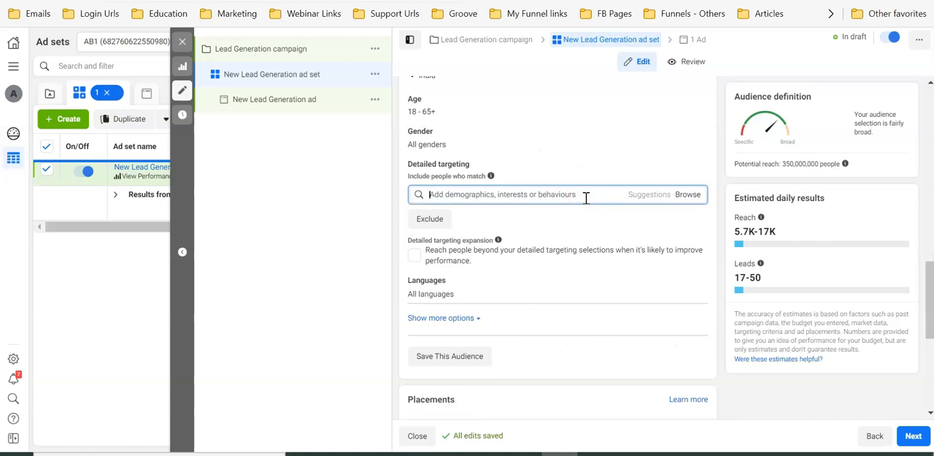
pyautogui.click(538, 197)
pyautogui.hotkey('ctrl', 'v')
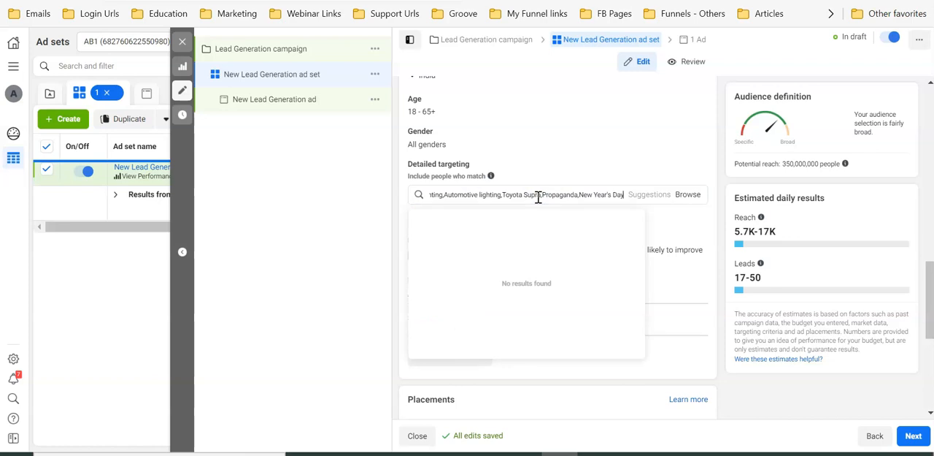
# Review the interests included in the ad set's detailed targeting
pyautogui.scroll(-10, 537, 276)
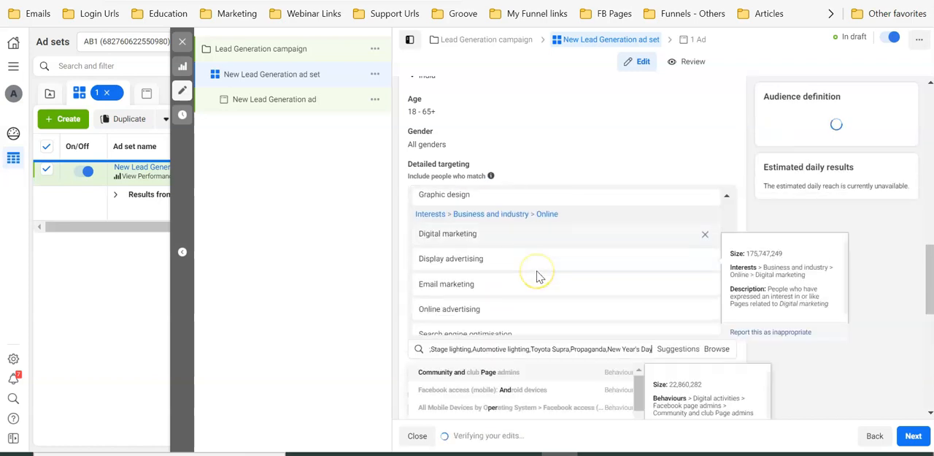
pyautogui.scroll(-10, 537, 276)
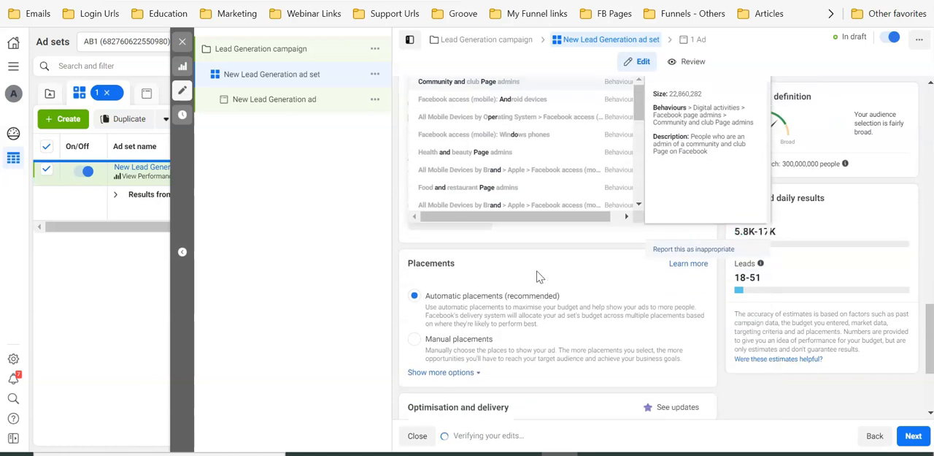
pyautogui.scroll(5, 537, 273)
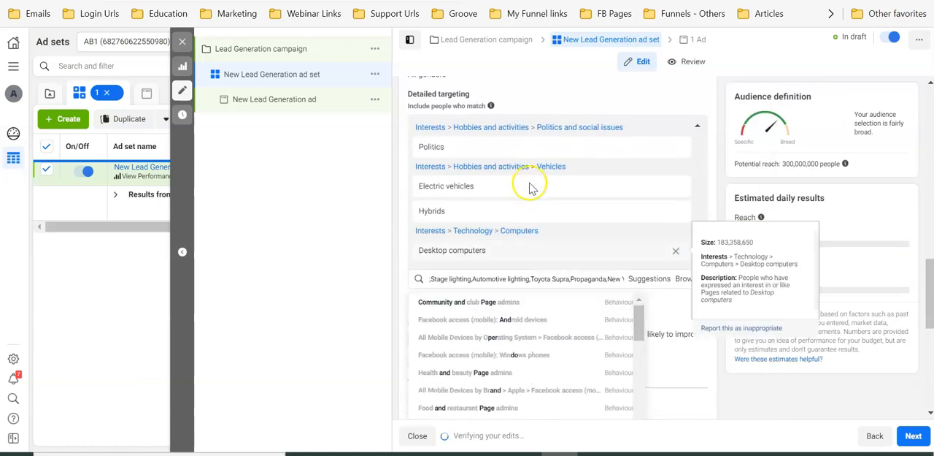
pyautogui.scroll(-5, 533, 183)
pyautogui.scroll(15, 531, 189)
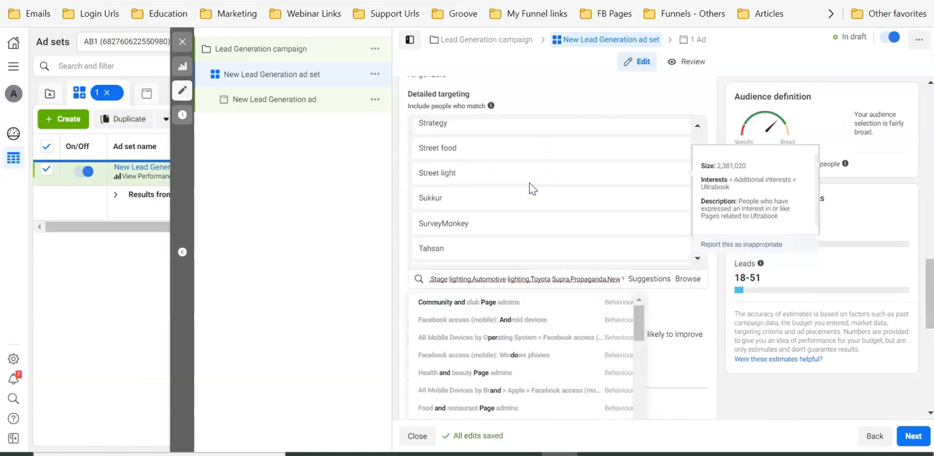
pyautogui.scroll(10, 531, 189)
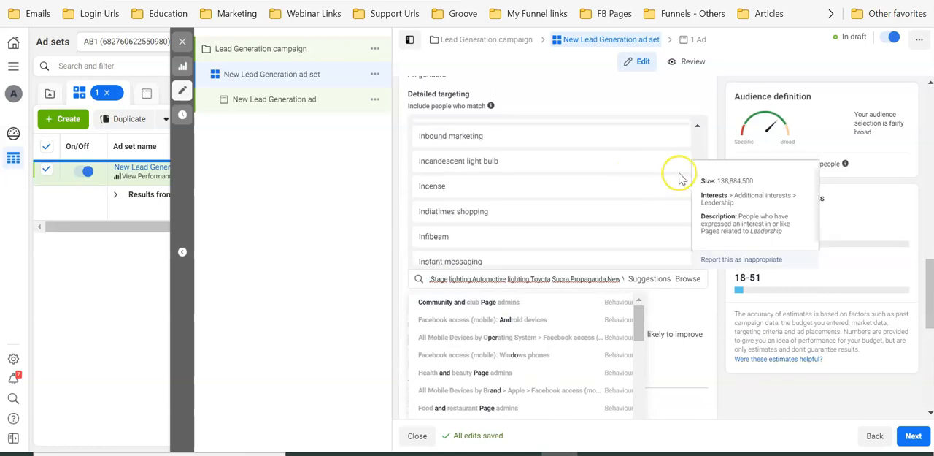
pyautogui.moveTo(698, 178); pyautogui.dragTo(703, 236)
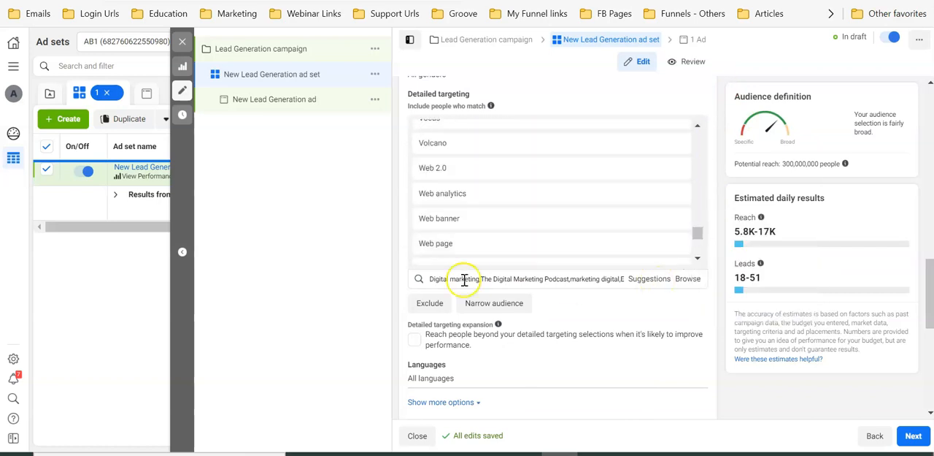
pyautogui.scroll(-2, 580, 327)
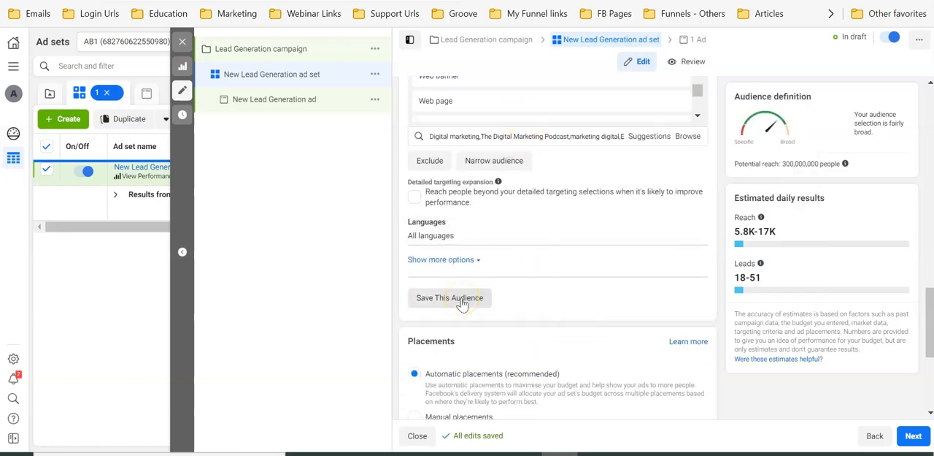
# Switch to Audience Analyzer and clear all data from the results table and the search keywords
pyautogui.click(595, 454)
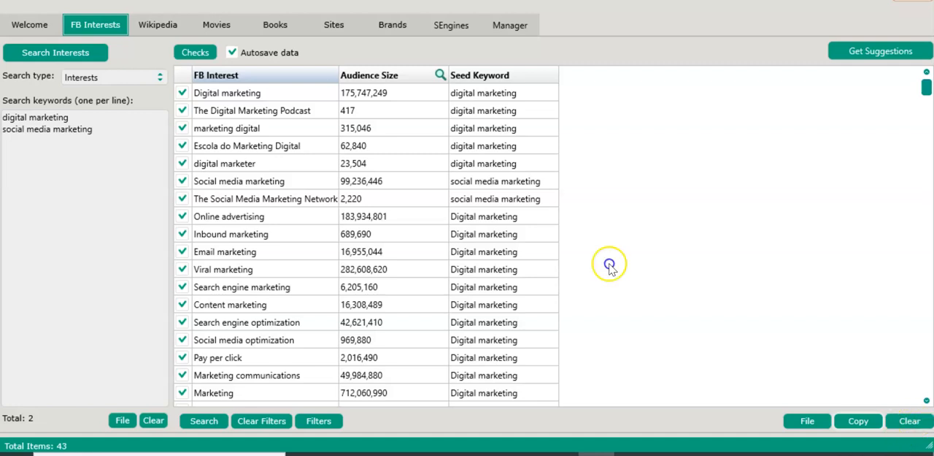
pyautogui.click(910, 421)
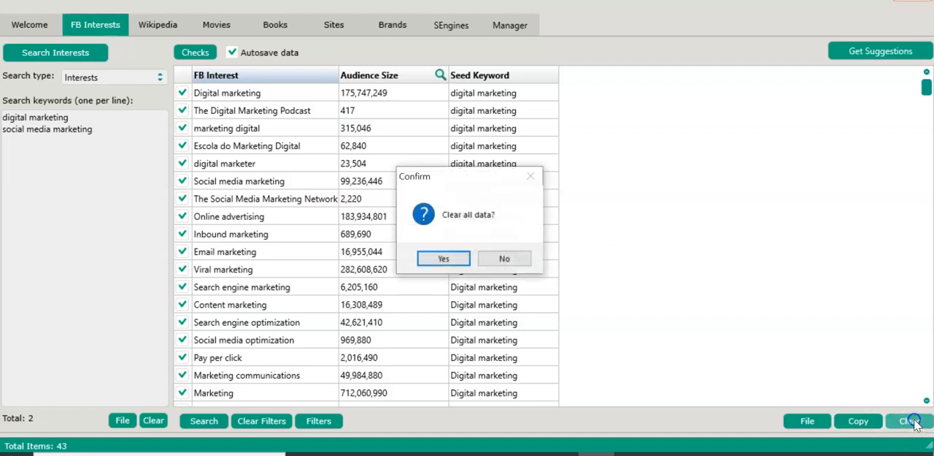
pyautogui.click(445, 259)
pyautogui.click(140, 153)
pyautogui.hotkey('ctrl', 'a')
pyautogui.press('BackSpace')
# Search Facebook employers for the keywords citibank, icicibank and kotakbank
pyautogui.click(146, 78)
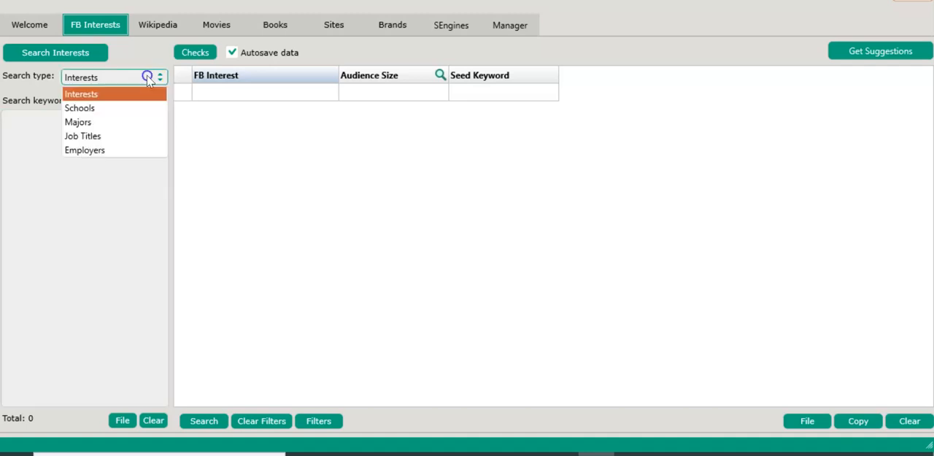
pyautogui.click(122, 147)
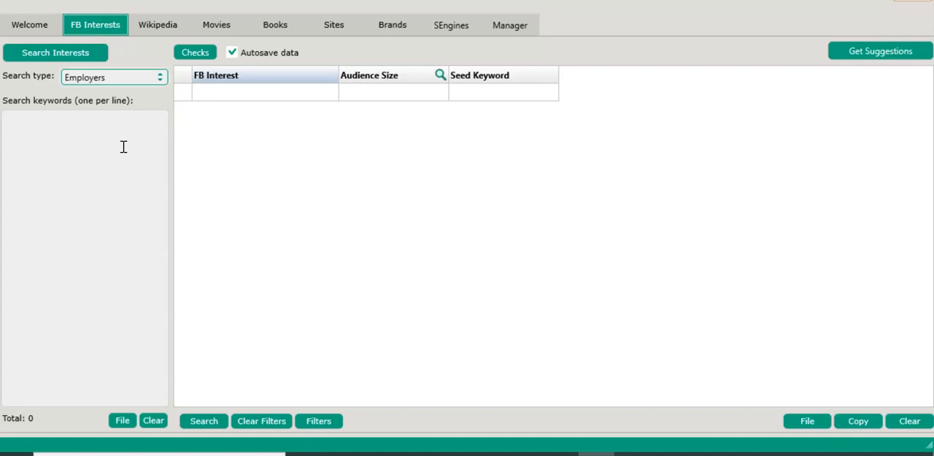
pyautogui.click(124, 147)
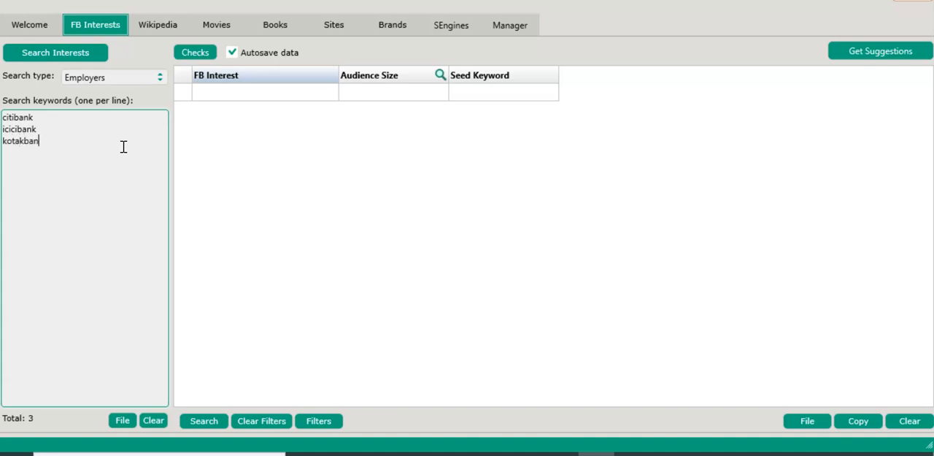
pyautogui.click(52, 60)
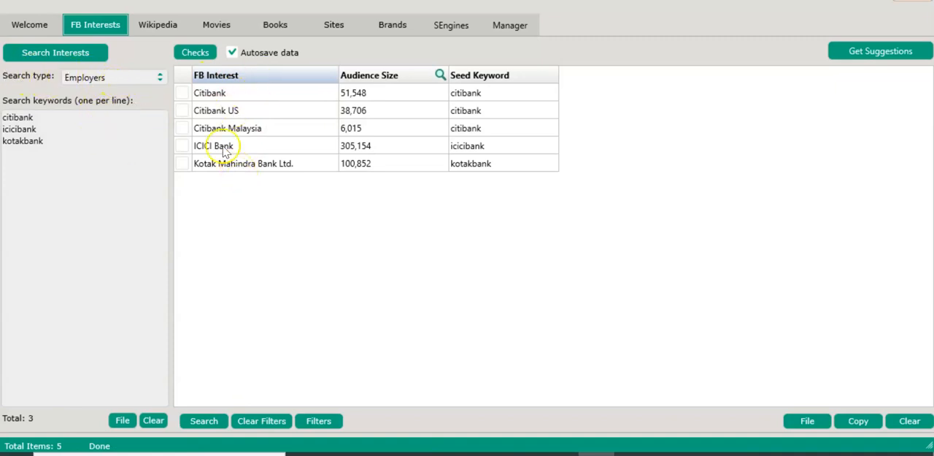
# Check all of the employer results and get related interest suggestions for them
pyautogui.click(194, 55)
pyautogui.click(209, 111)
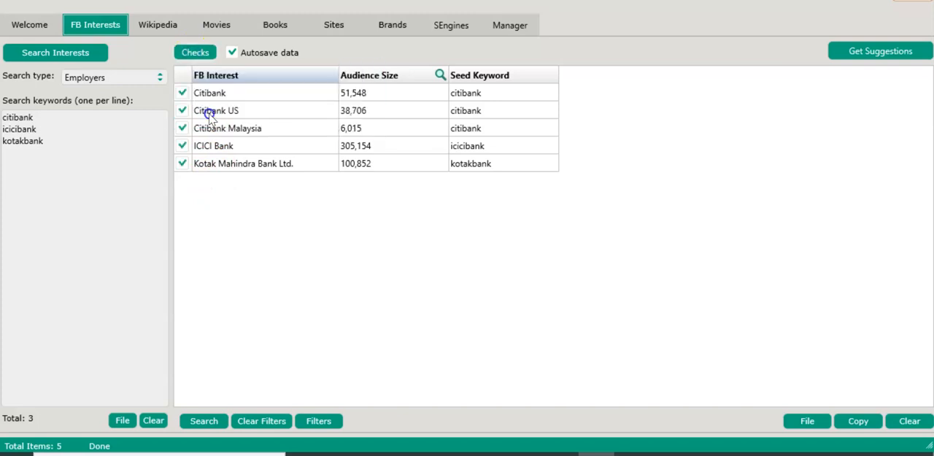
pyautogui.click(854, 54)
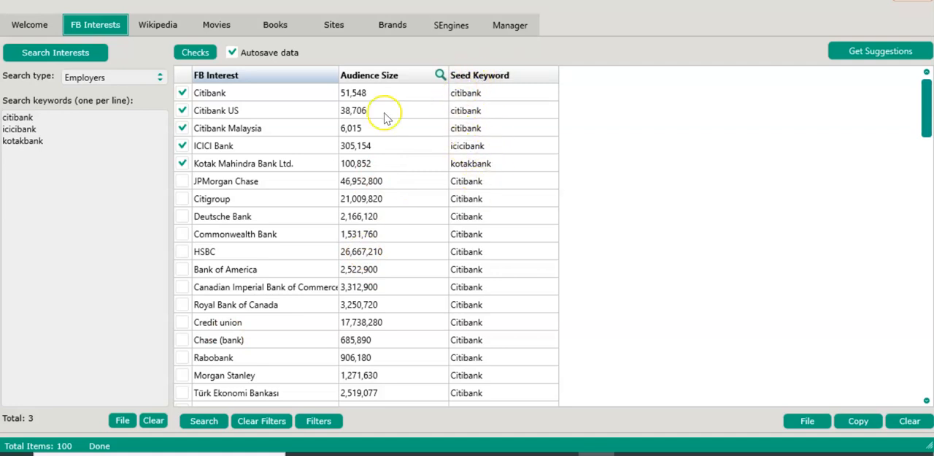
# Review the suggested interests for relevance to the bank employers, especially those from the ICICI Bank seed keyword
pyautogui.scroll(-6, 234, 234)
pyautogui.scroll(-15, 245, 233)
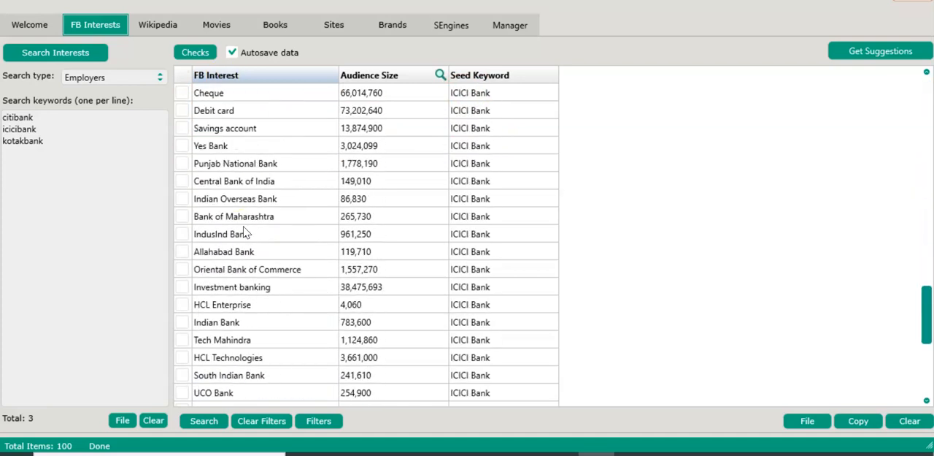
pyautogui.scroll(-5, 248, 175)
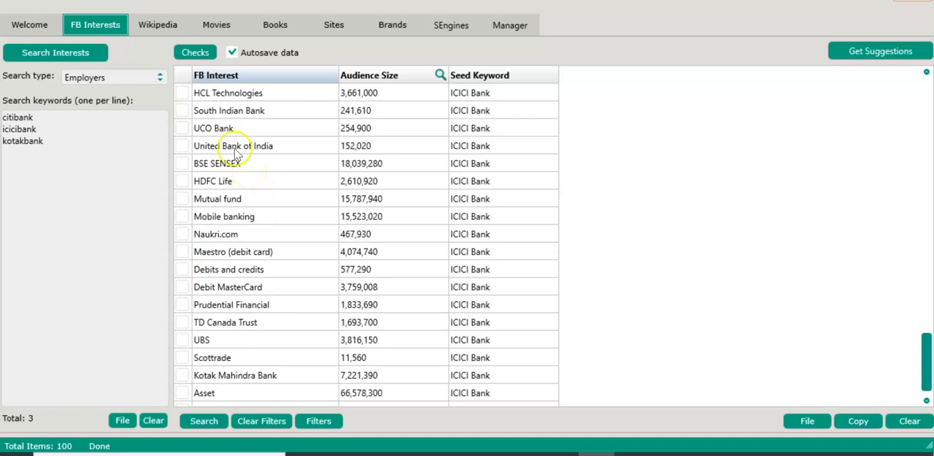
pyautogui.scroll(6, 219, 232)
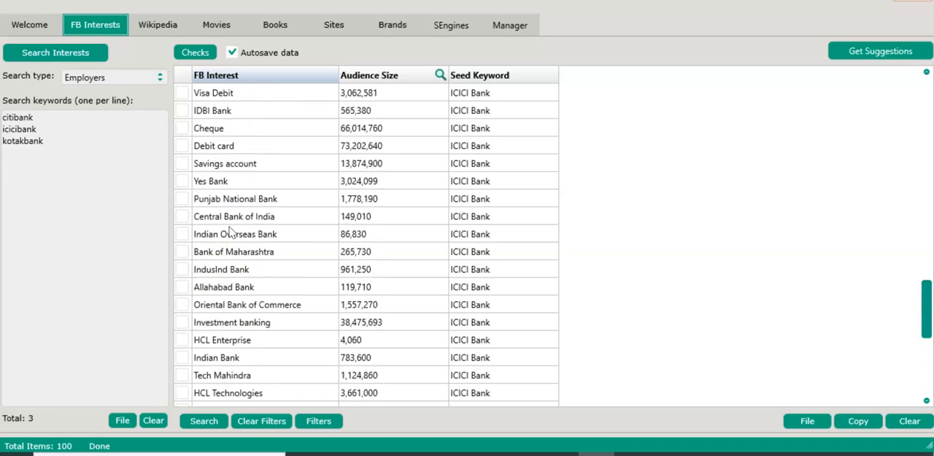
pyautogui.scroll(-5, 230, 232)
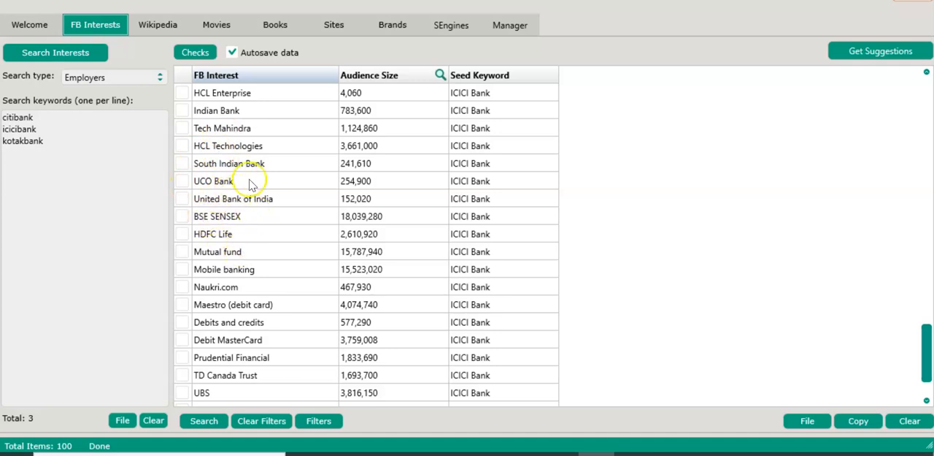
pyautogui.scroll(2, 259, 168)
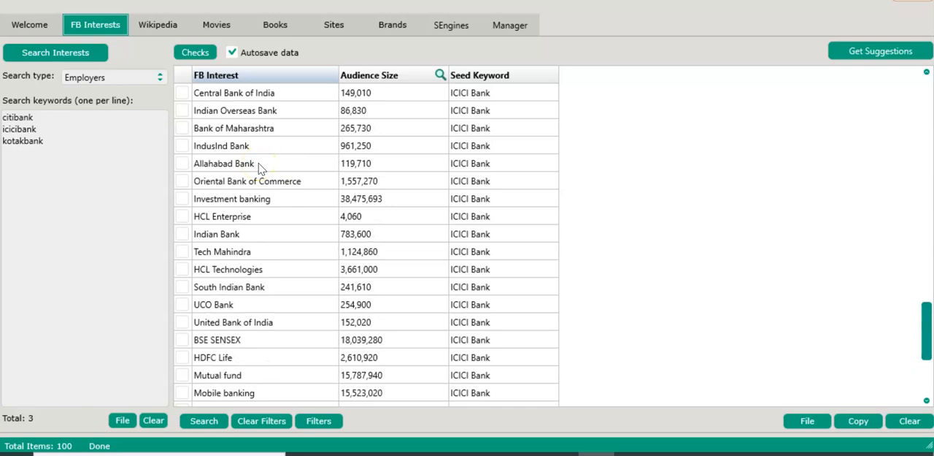
pyautogui.scroll(2, 259, 168)
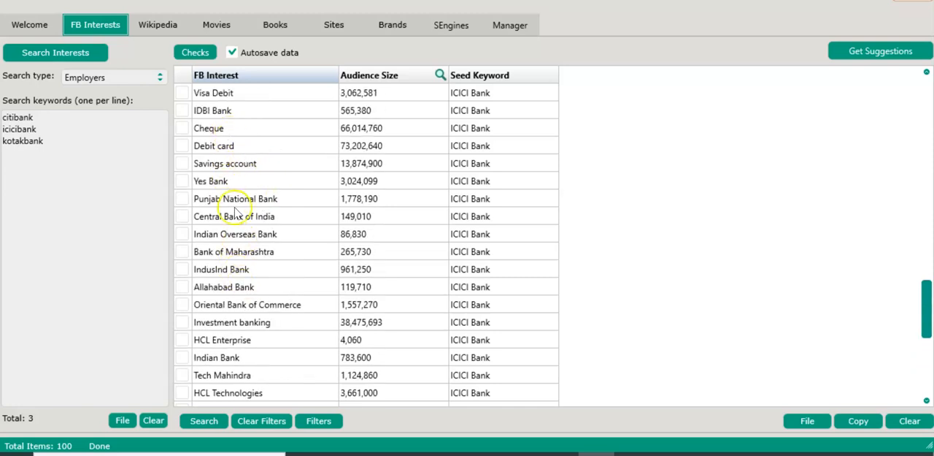
pyautogui.scroll(3, 235, 215)
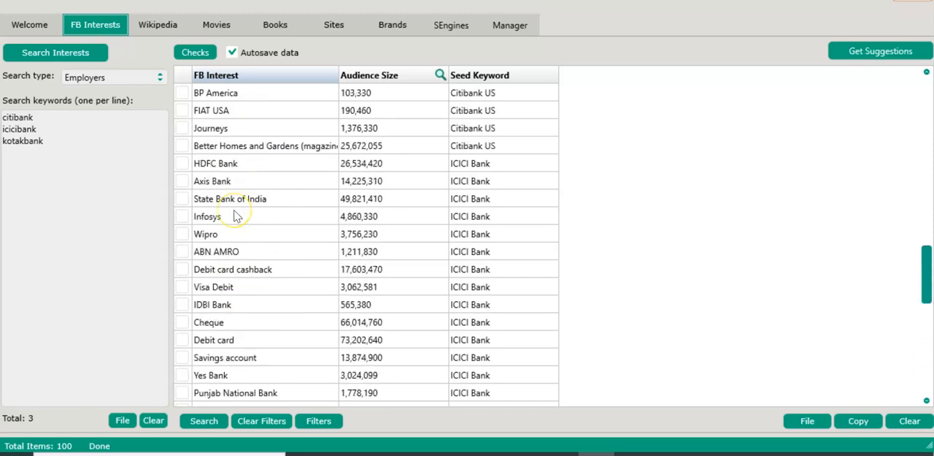
# Check the Journeys row under Citibank US and delete all checked rows from the results
pyautogui.click(183, 130)
pyautogui.click(212, 130)
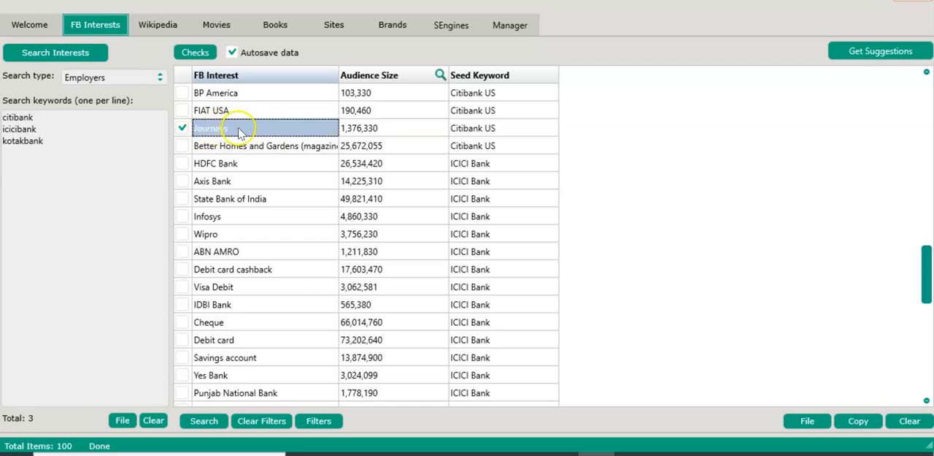
pyautogui.rightClick(239, 131)
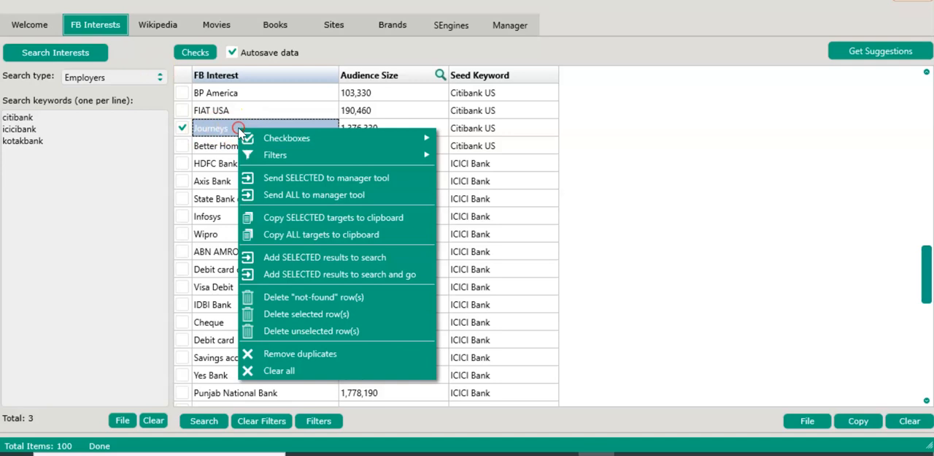
pyautogui.click(328, 319)
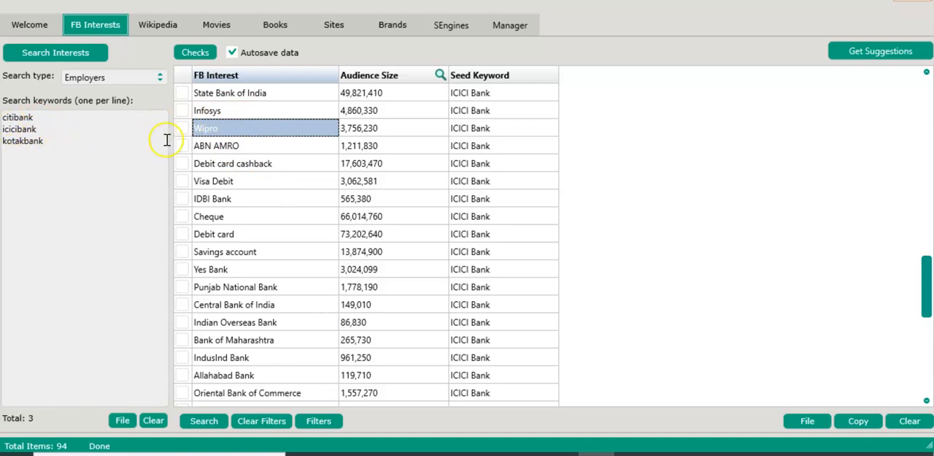
# Try to delete the highlighted Debit card cashback row without checking it
pyautogui.click(239, 151)
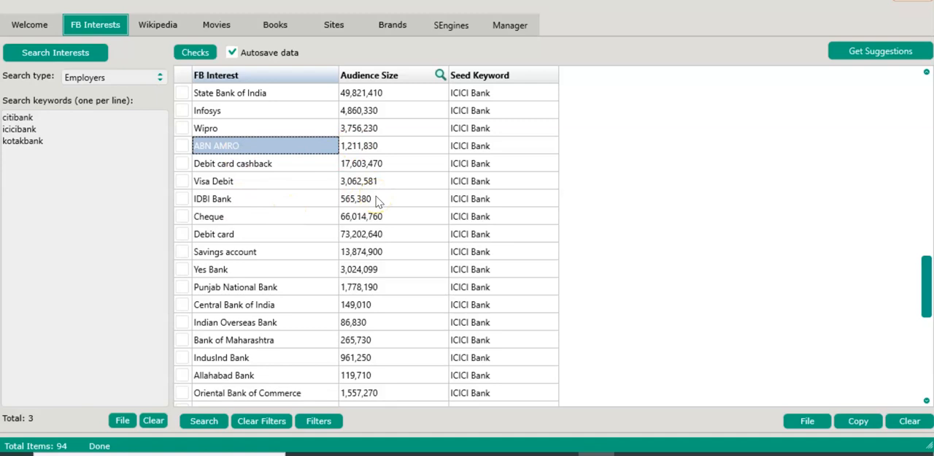
pyautogui.click(235, 167)
pyautogui.rightClick(230, 169)
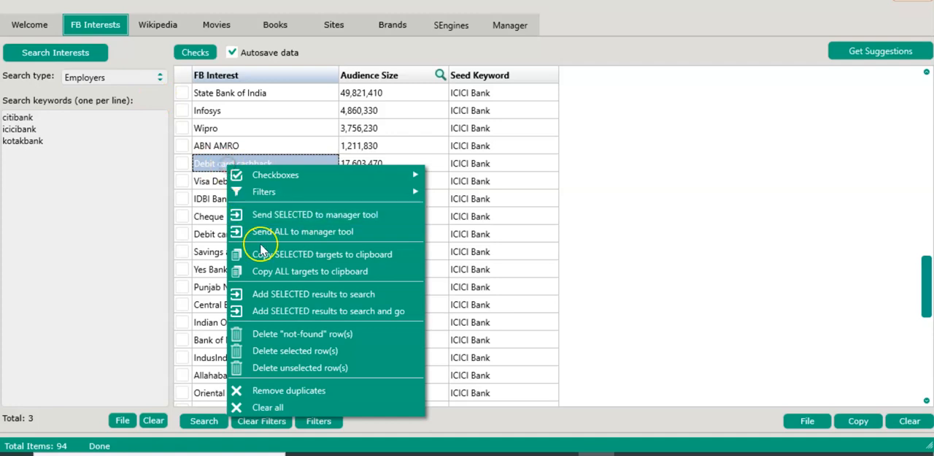
pyautogui.click(273, 354)
pyautogui.click(574, 266)
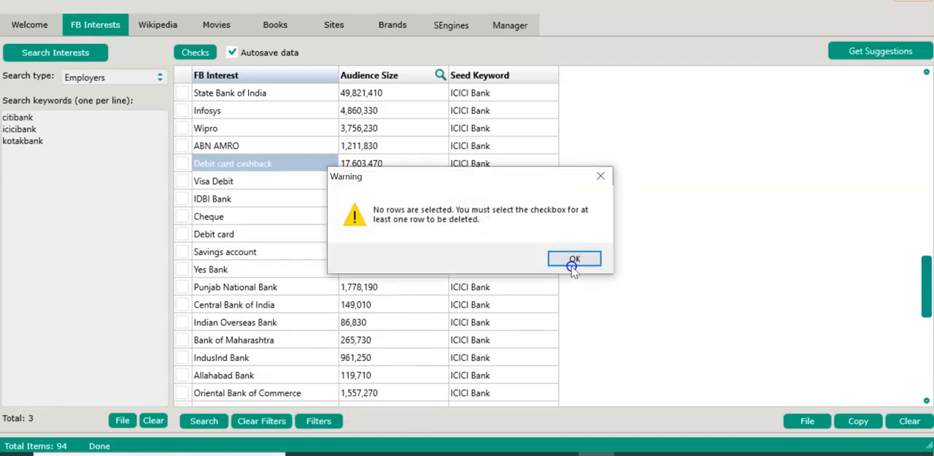
# Check and delete the Debit card cashback and Savings account rows from the ICICI Bank suggestions
pyautogui.click(183, 167)
pyautogui.rightClick(222, 165)
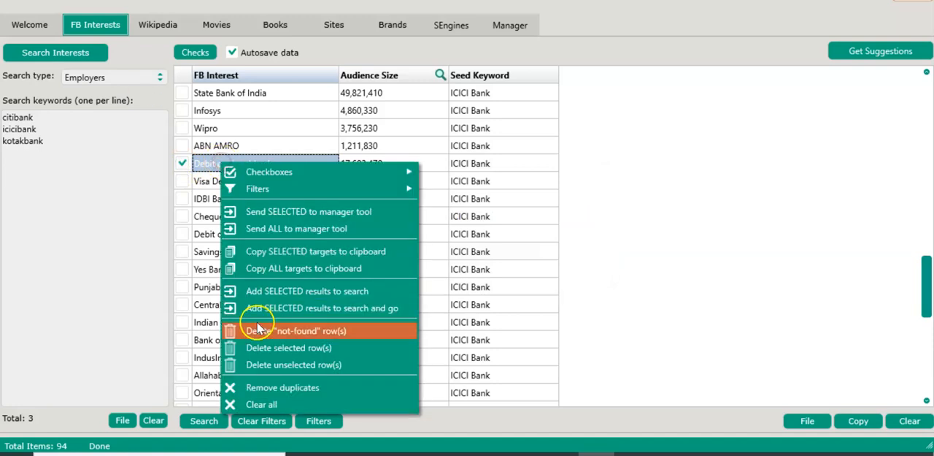
pyautogui.click(263, 349)
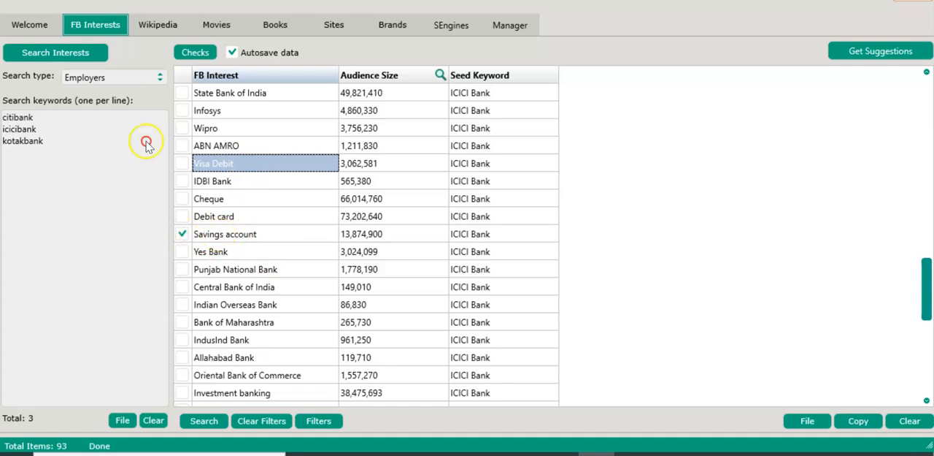
pyautogui.rightClick(220, 235)
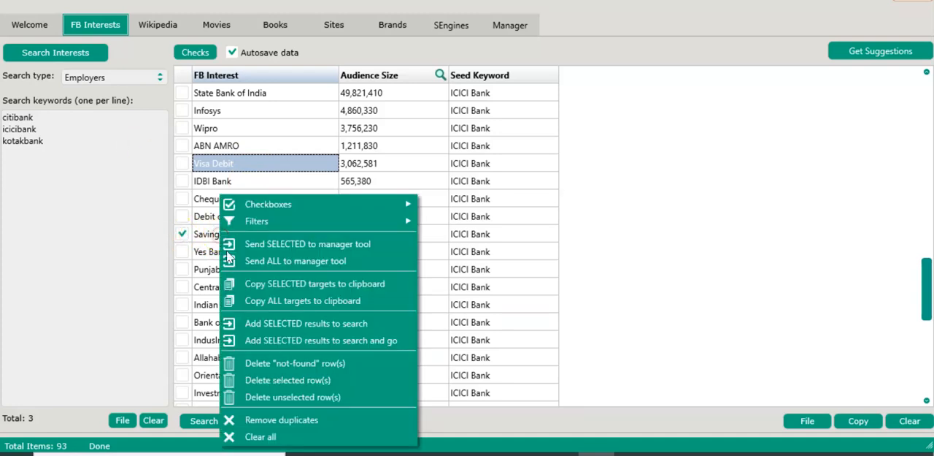
pyautogui.click(301, 379)
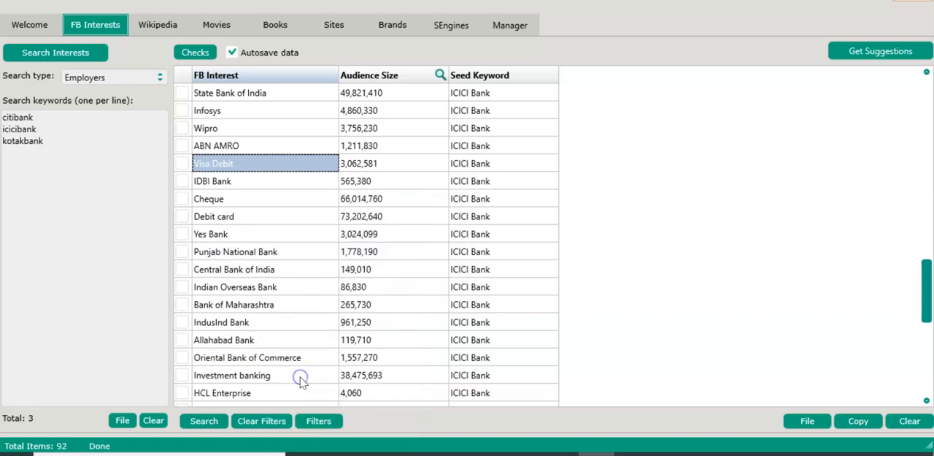
# Check all remaining rows in the results table and copy the selected targets to the clipboard
pyautogui.scroll(-7, 296, 270)
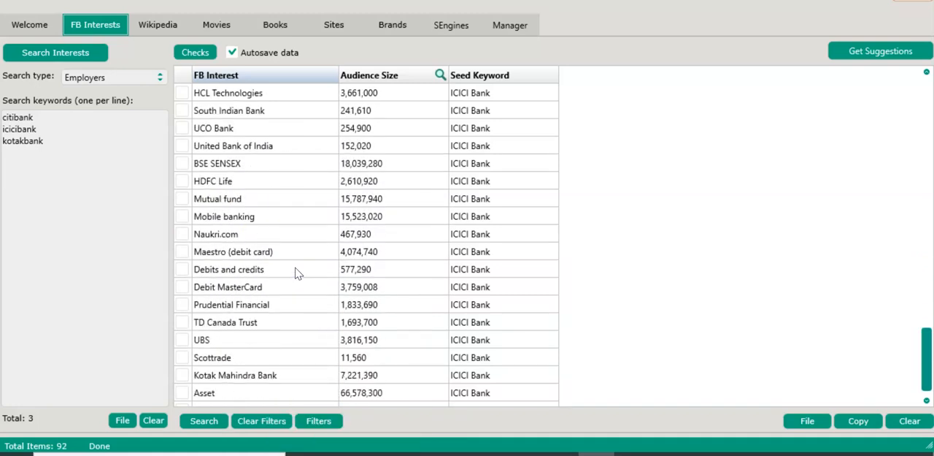
pyautogui.scroll(18, 295, 272)
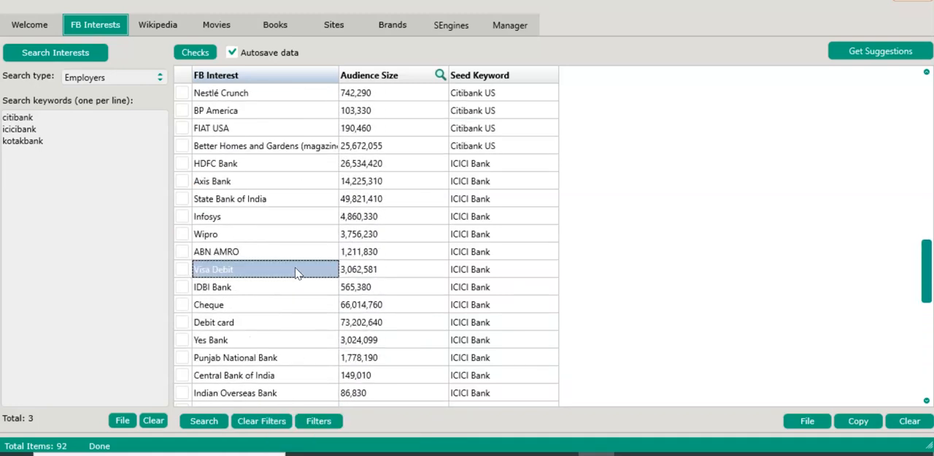
pyautogui.scroll(5, 296, 272)
pyautogui.click(176, 51)
pyautogui.click(260, 118)
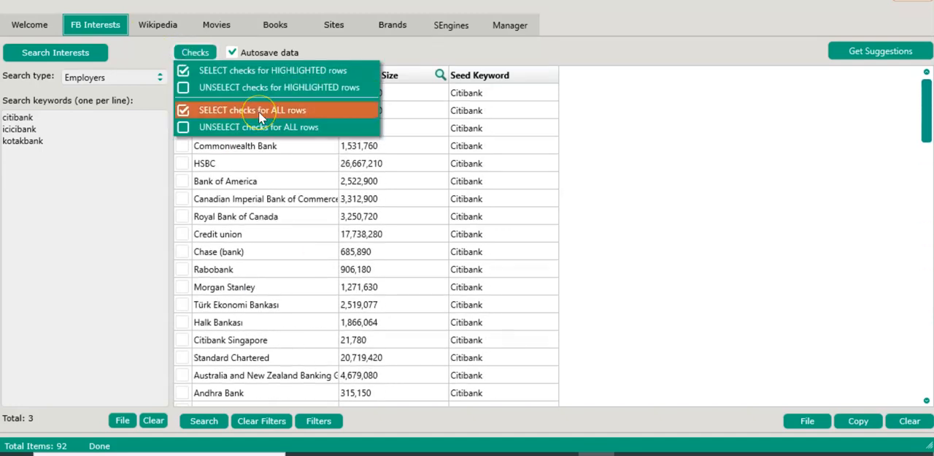
pyautogui.click(271, 112)
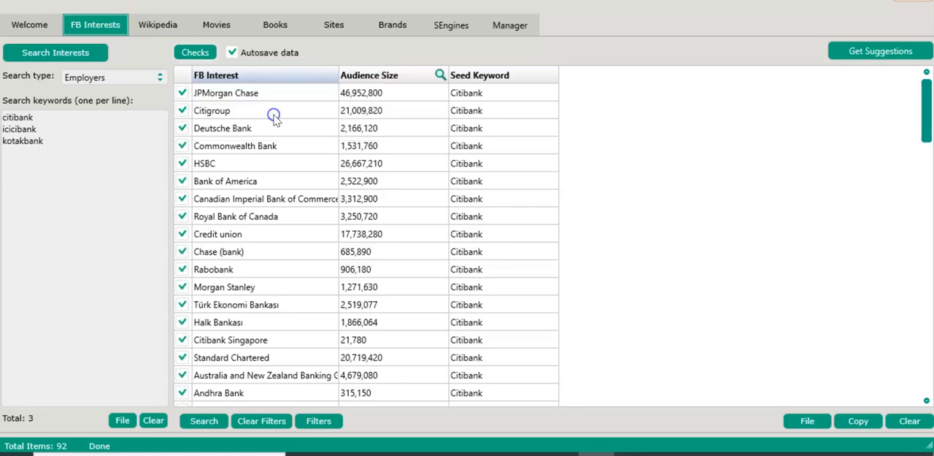
pyautogui.click(861, 422)
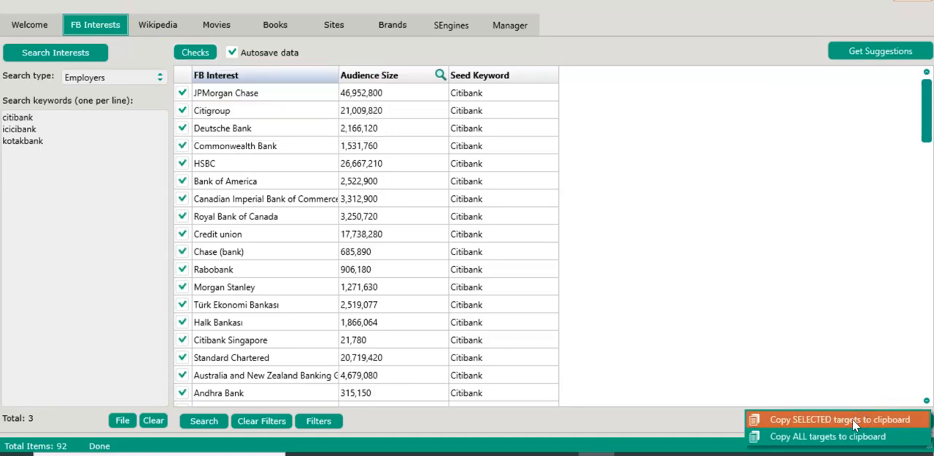
pyautogui.click(852, 419)
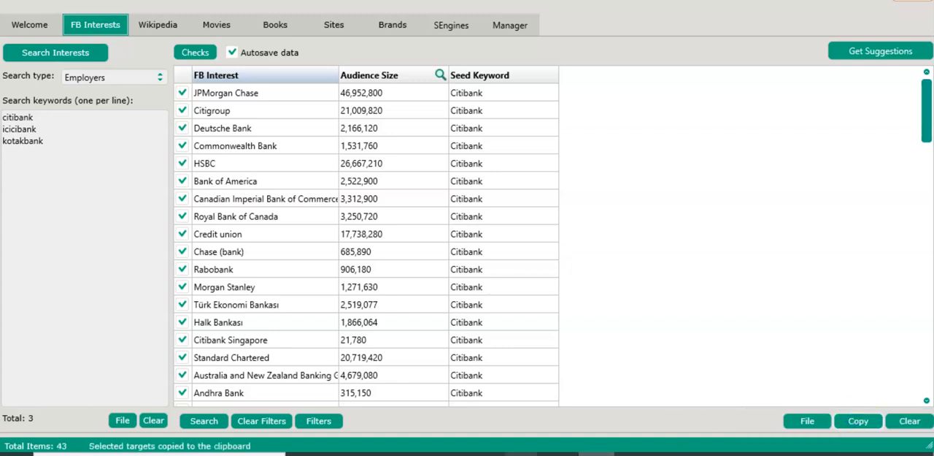
# Switch to Ads Manager and clear the old interest list from the ad set's detailed targeting search
pyautogui.moveTo(522, 452)
pyautogui.click(522, 401)
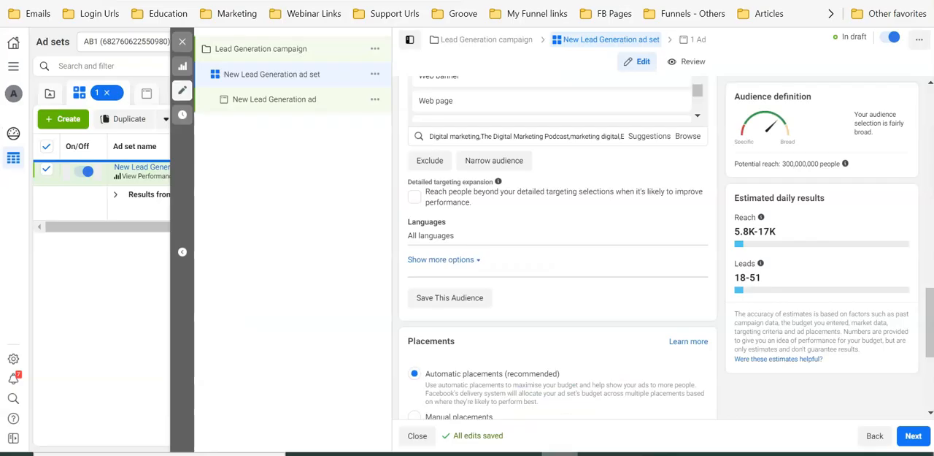
pyautogui.scroll(5, 533, 179)
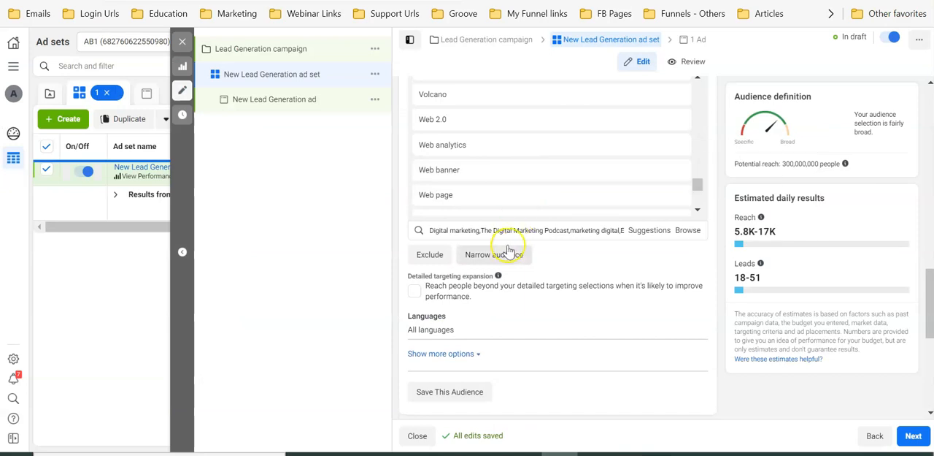
pyautogui.scroll(-5, 511, 250)
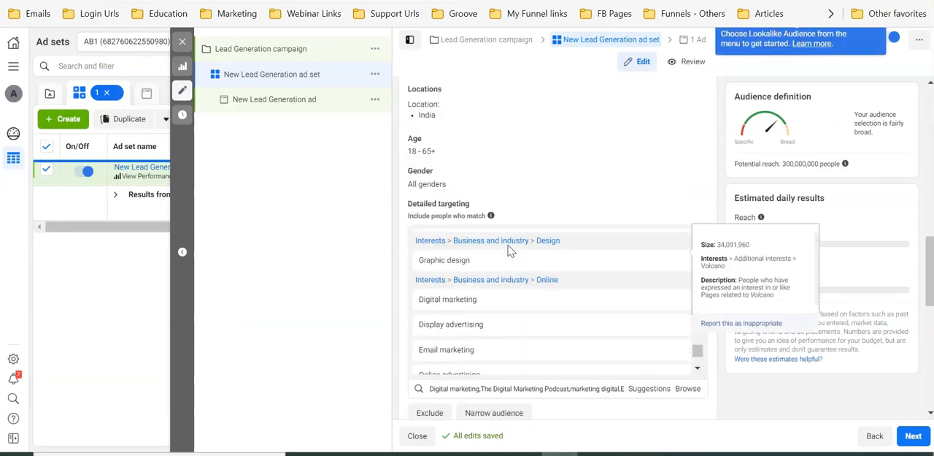
pyautogui.tripleClick(471, 388)
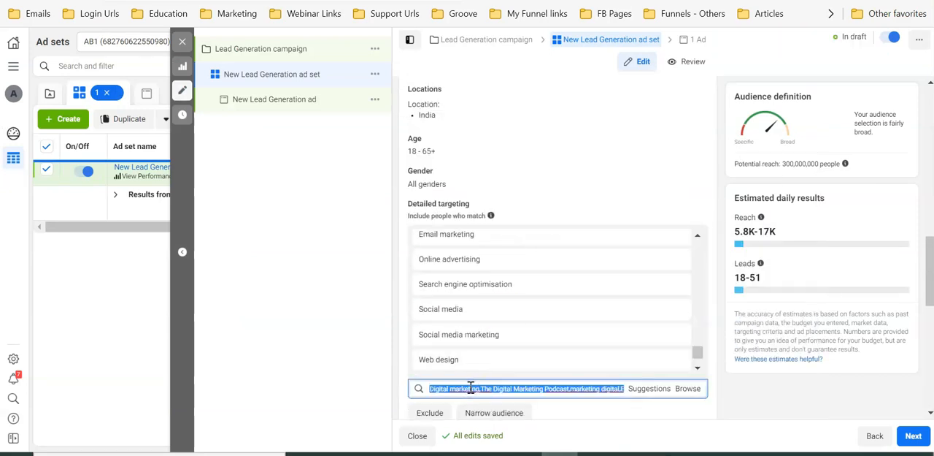
pyautogui.press('BackSpace')
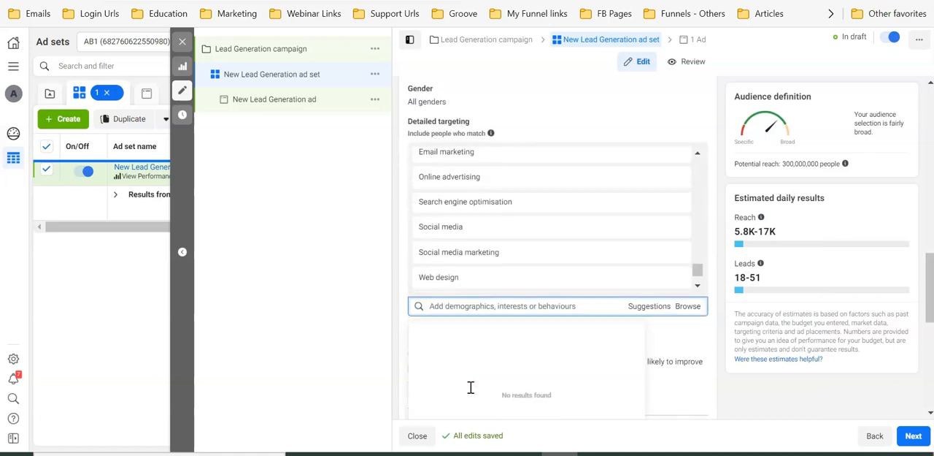
# Paste the copied bank employers into the detailed targeting search, add them to the ad set, and close the suggestions
pyautogui.hotkey('ctrl', 'v')
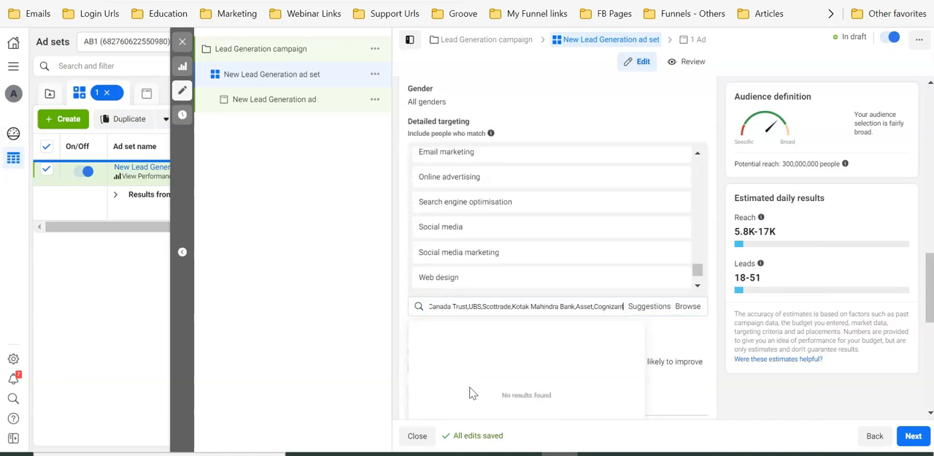
pyautogui.press('Return')
pyautogui.scroll(-1, 509, 264)
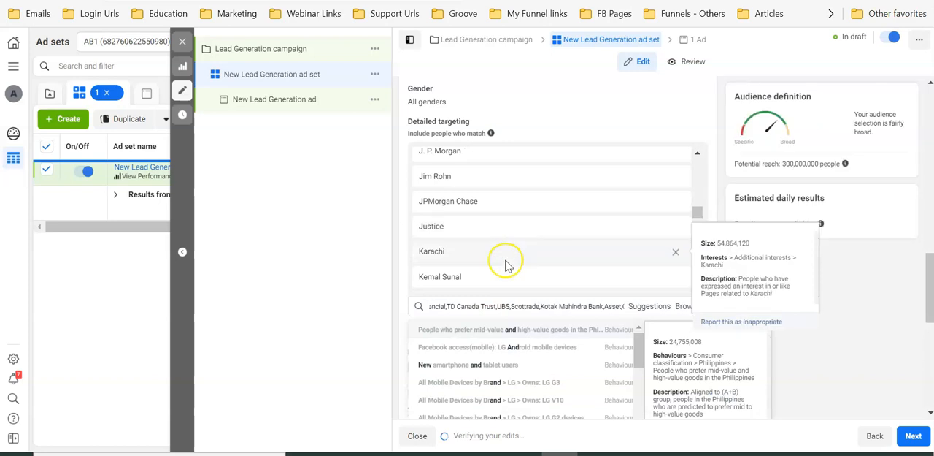
pyautogui.scroll(-5, 505, 253)
pyautogui.scroll(-6, 507, 258)
pyautogui.scroll(-10, 506, 257)
pyautogui.scroll(6, 505, 258)
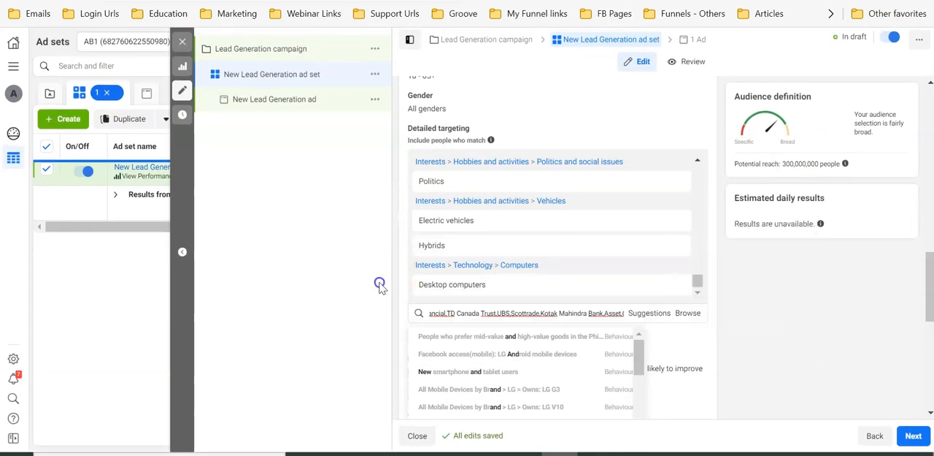
pyautogui.click(380, 285)
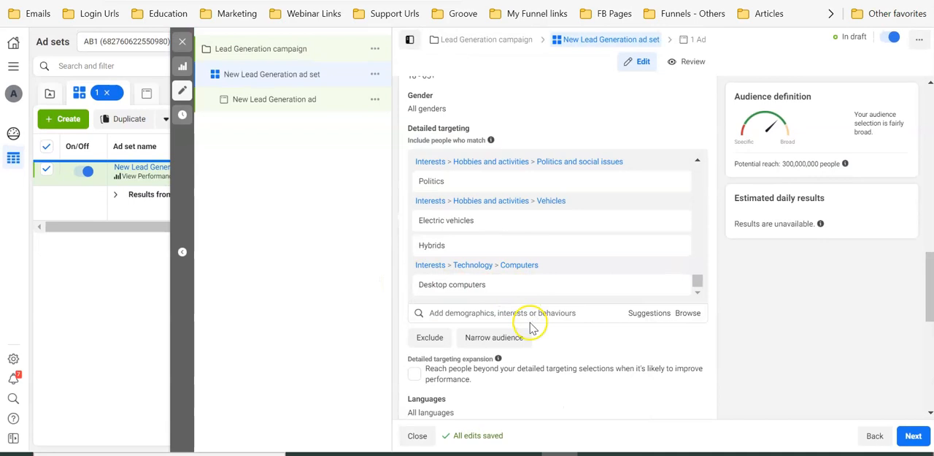
# Look through the ad set's list of included interests under detailed targeting
pyautogui.scroll(-1, 612, 269)
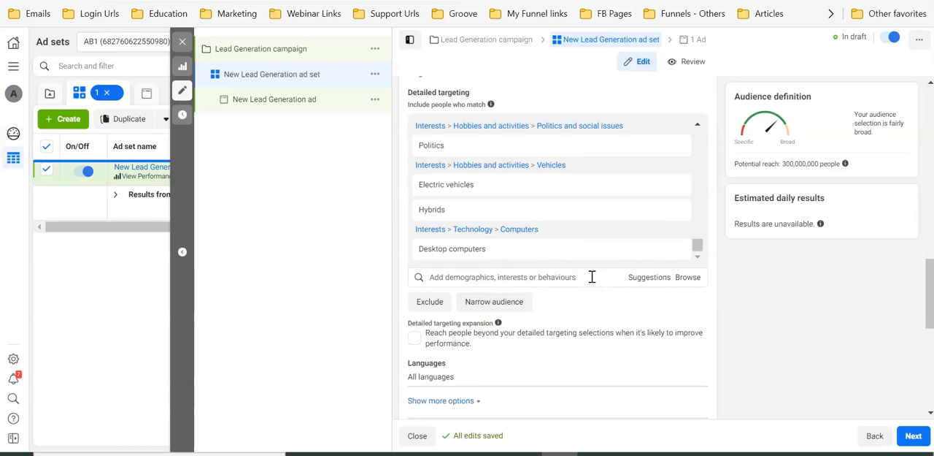
pyautogui.scroll(6, 606, 208)
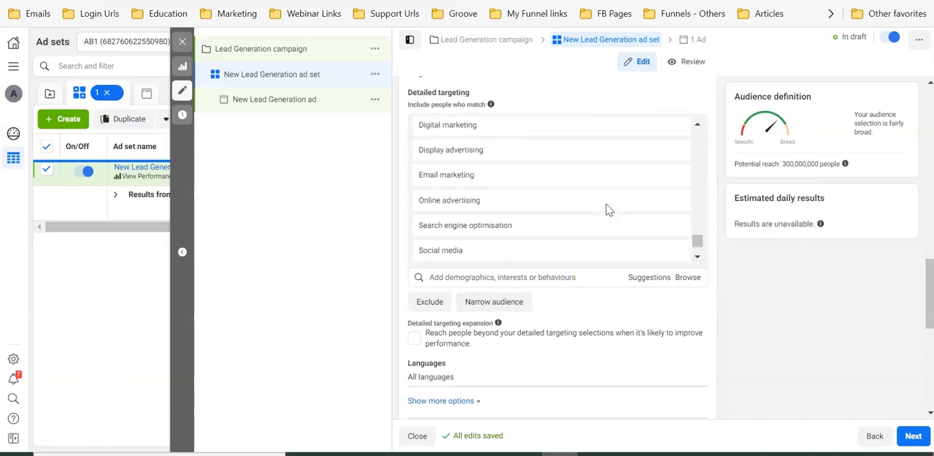
pyautogui.scroll(3, 606, 208)
pyautogui.scroll(1, 606, 209)
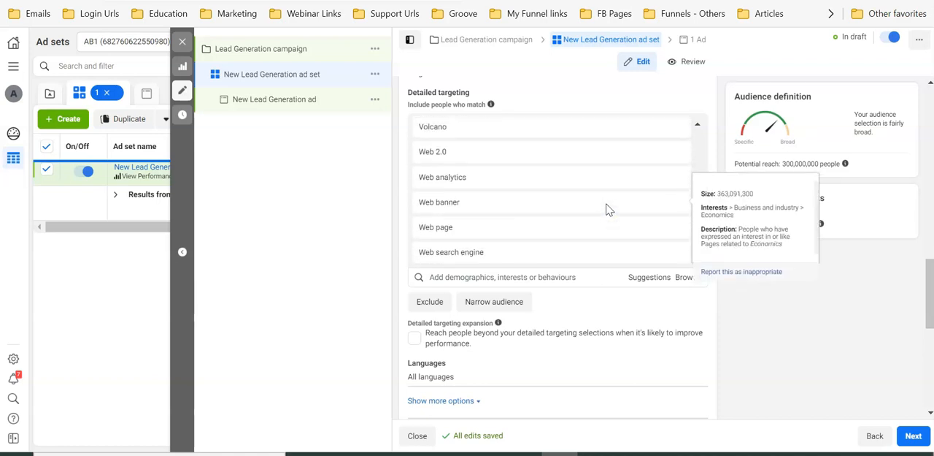
pyautogui.click(548, 286)
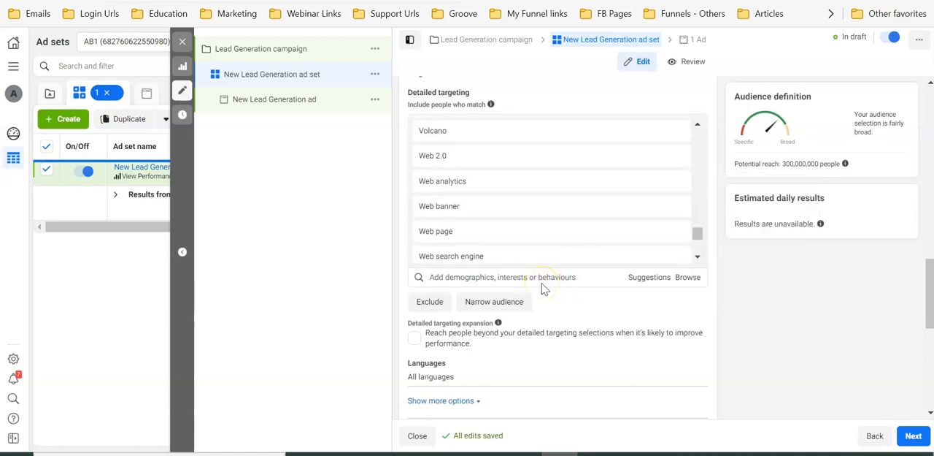
# Switch back to Audience Analyzer, clear all results and search keywords, and dismiss the message notifications window
pyautogui.click(599, 453)
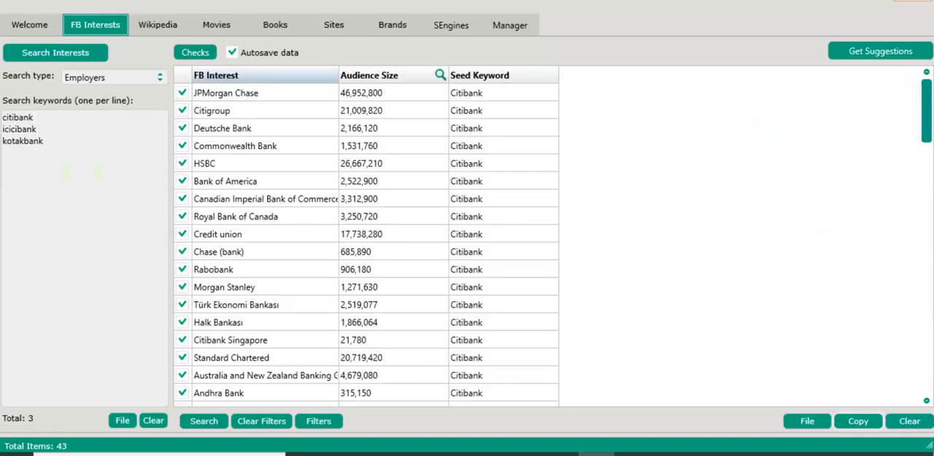
pyautogui.scroll(-19, 288, 229)
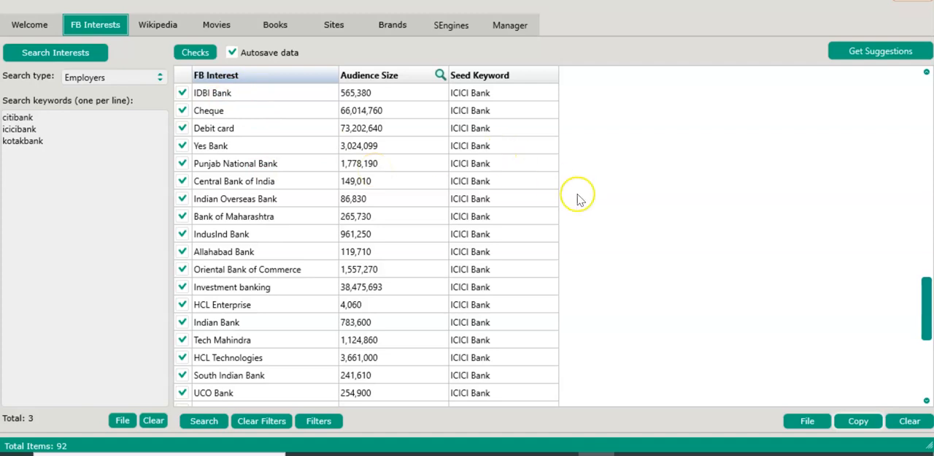
pyautogui.click(911, 422)
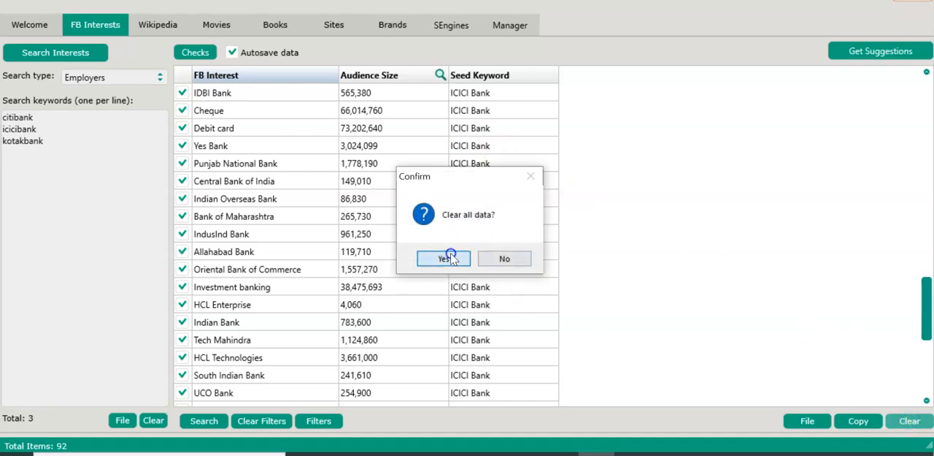
pyautogui.click(446, 259)
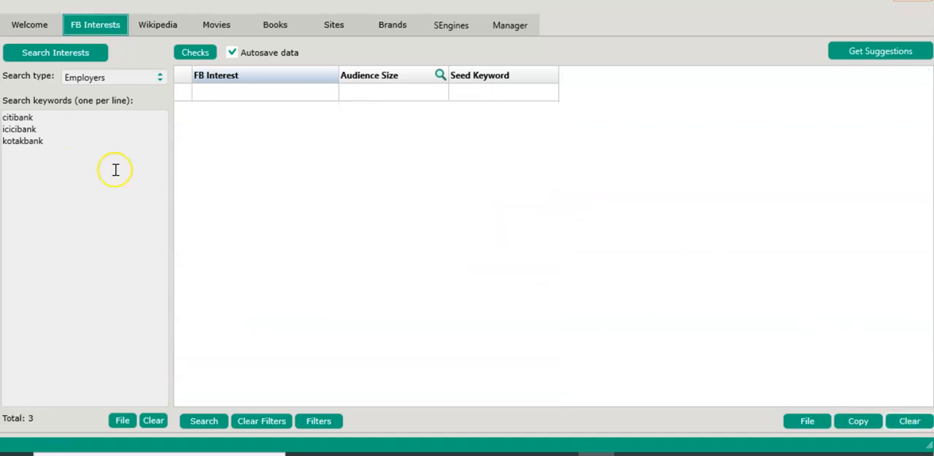
pyautogui.click(154, 421)
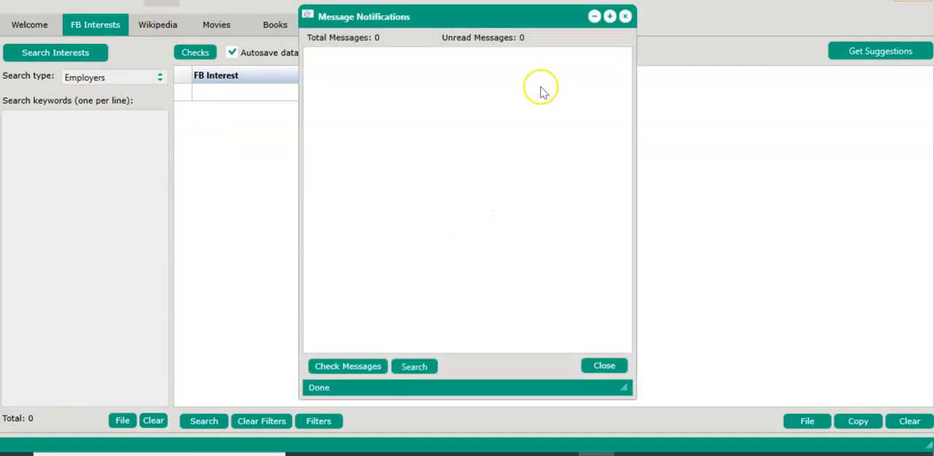
pyautogui.click(626, 16)
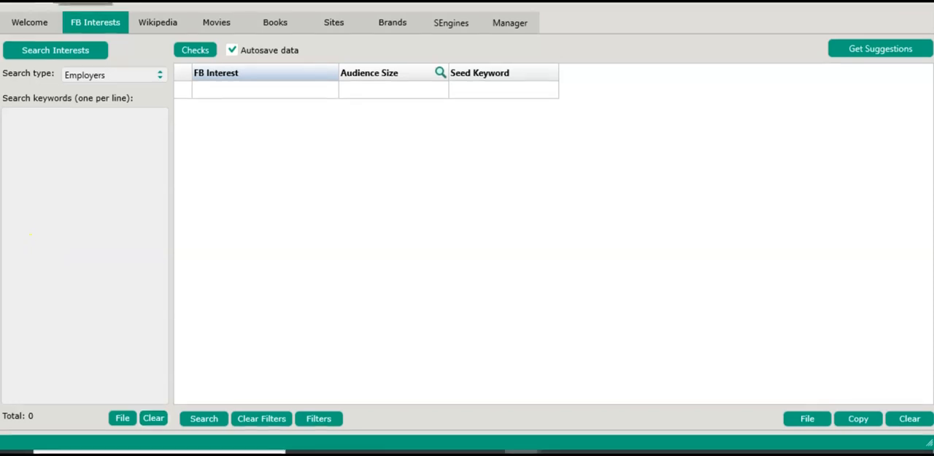
# Load the categories in the Browse Category Targets window and expand the family_statuses category
pyautogui.click(595, 452)
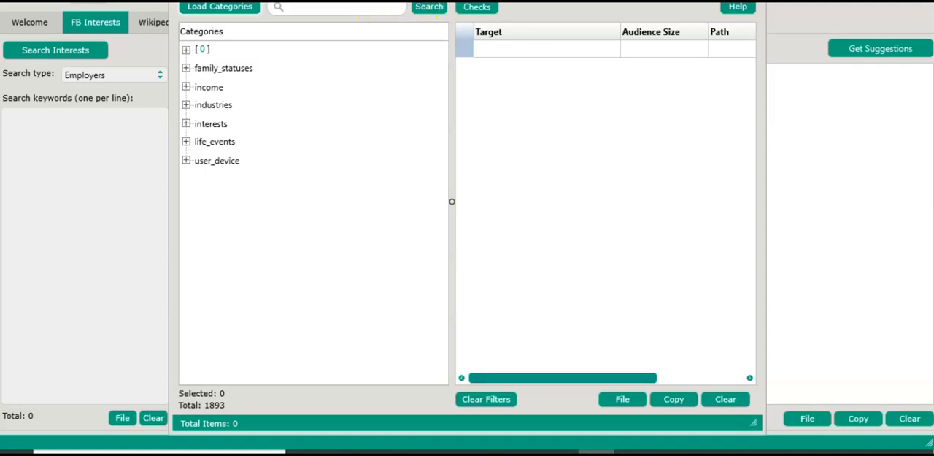
pyautogui.moveTo(453, 0); pyautogui.dragTo(452, 6)
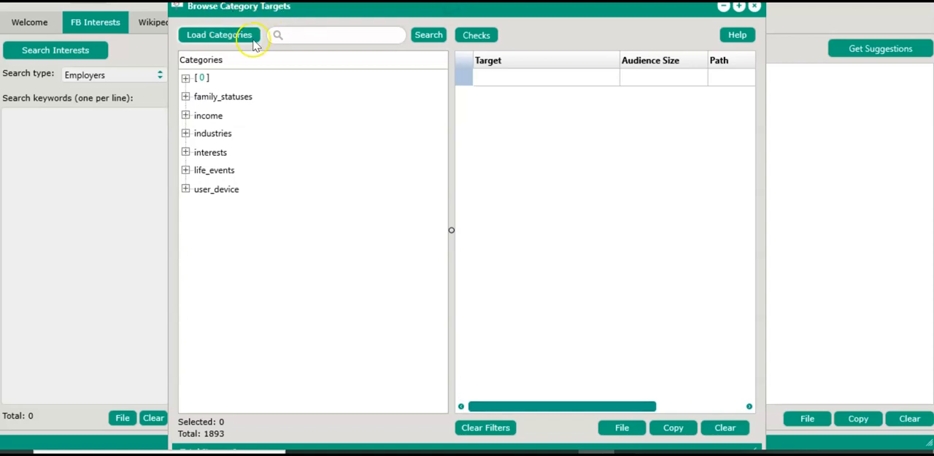
pyautogui.click(221, 36)
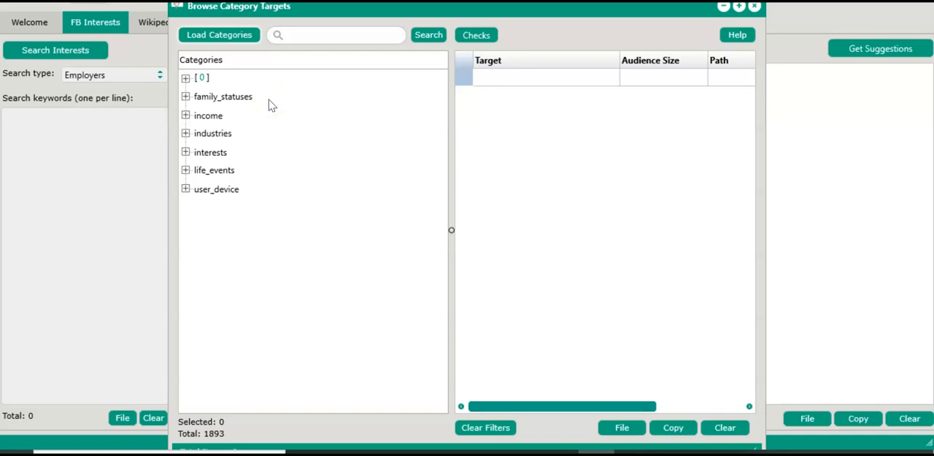
pyautogui.click(186, 97)
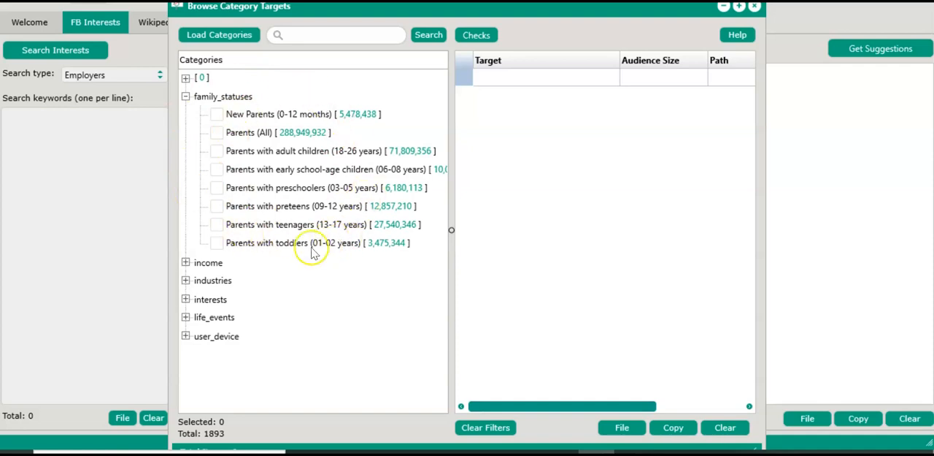
pyautogui.click(186, 97)
pyautogui.click(187, 97)
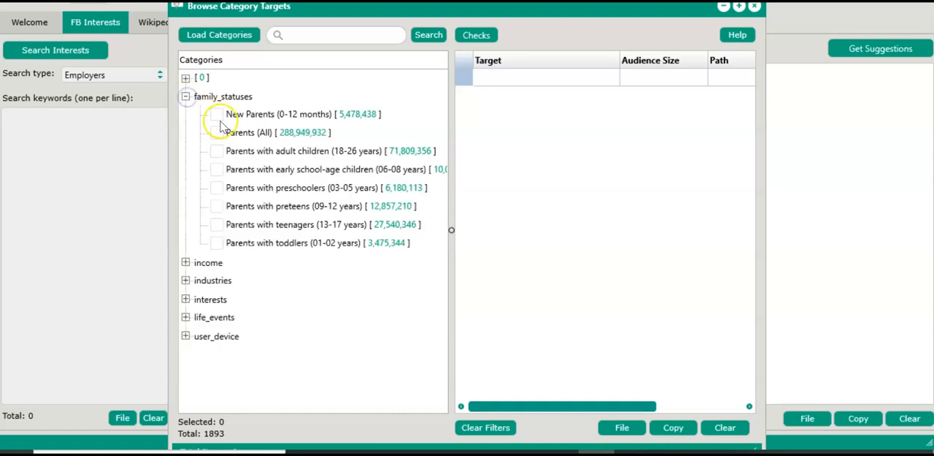
# Select all eight family_statuses targets, from New Parents (0-12 months) to Parents with toddlers (01-02 years)
pyautogui.click(218, 115)
pyautogui.click(216, 132)
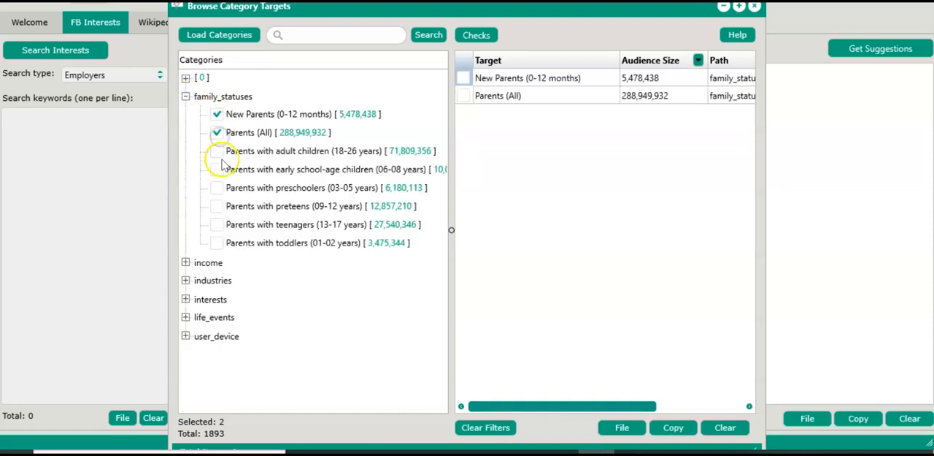
pyautogui.click(217, 151)
pyautogui.click(217, 168)
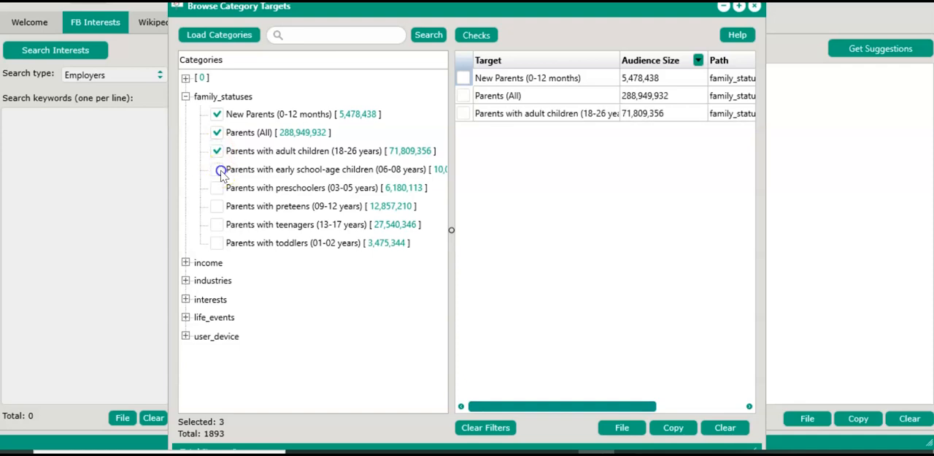
pyautogui.click(217, 188)
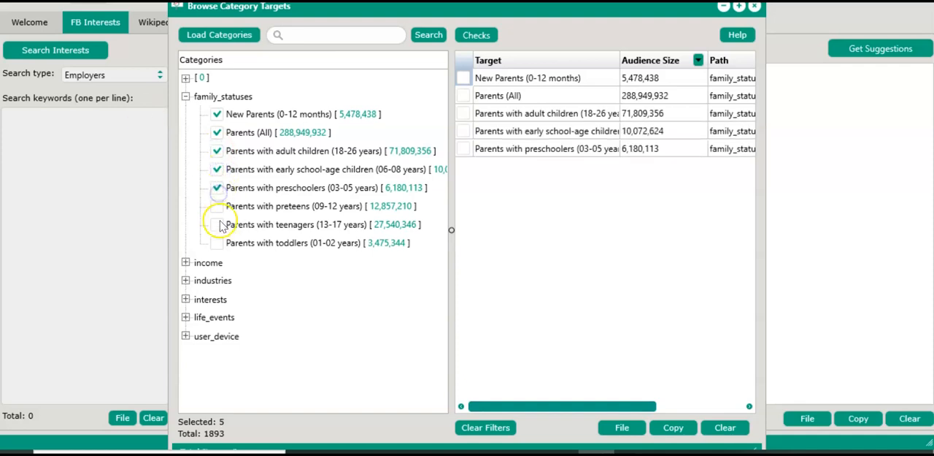
pyautogui.click(217, 206)
pyautogui.click(216, 224)
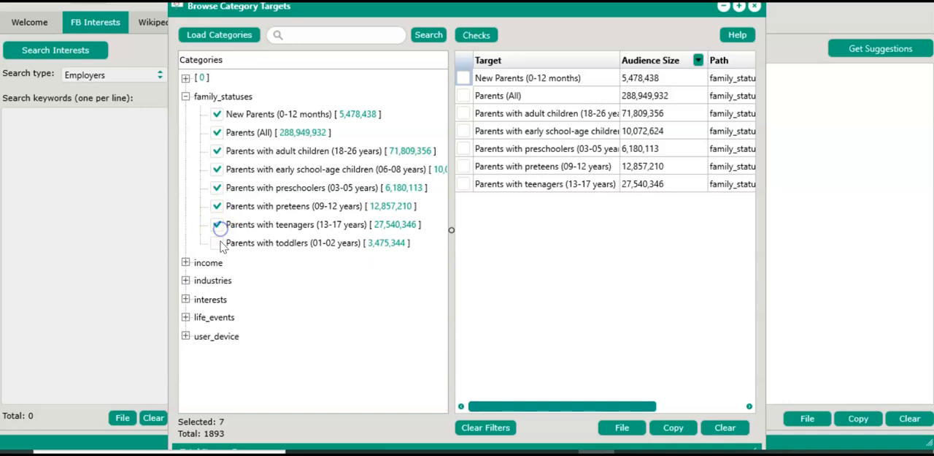
pyautogui.click(216, 242)
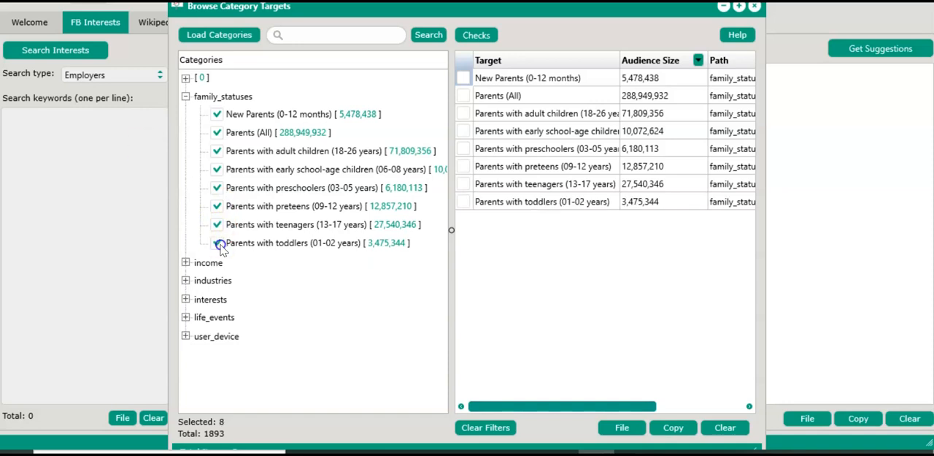
# Try to copy the selected family status targets without checking any rows in the target table
pyautogui.click(673, 430)
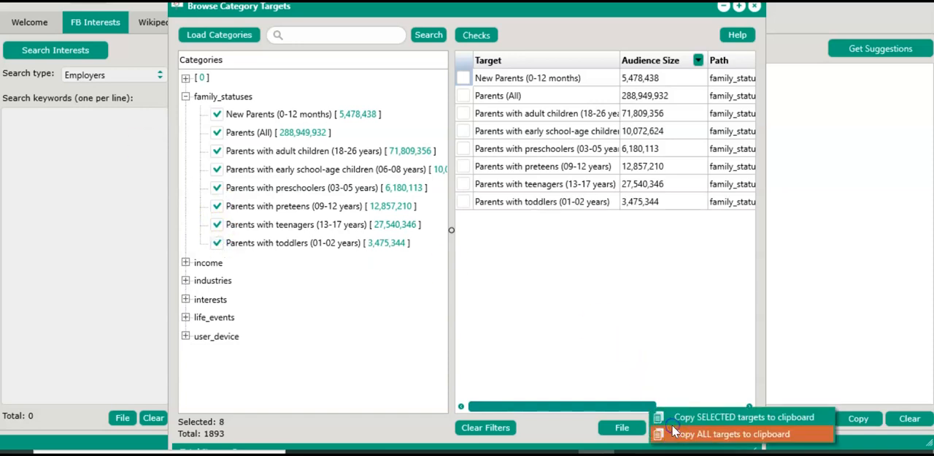
pyautogui.click(705, 422)
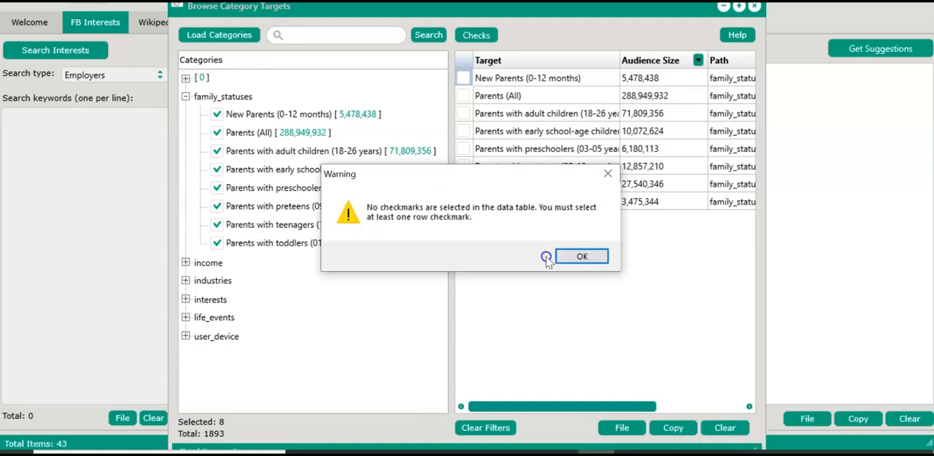
pyautogui.click(582, 255)
# Check all family status rows in the target table and copy the targets to the clipboard
pyautogui.click(479, 35)
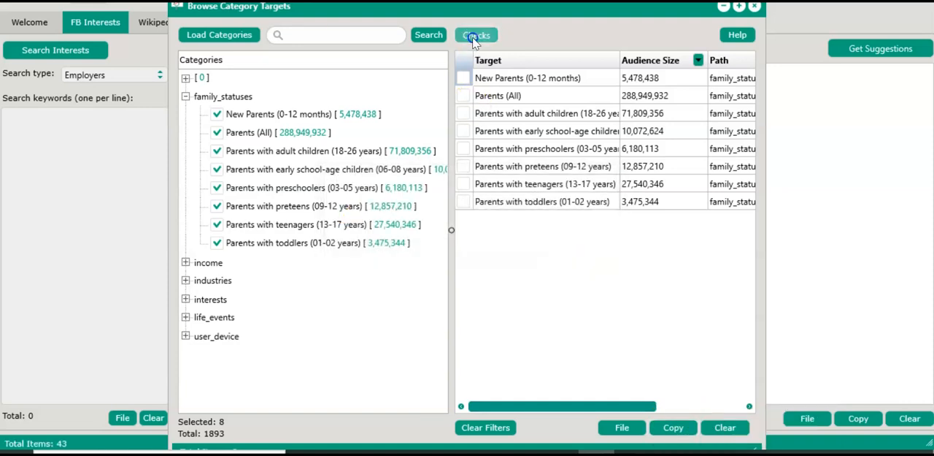
pyautogui.click(493, 98)
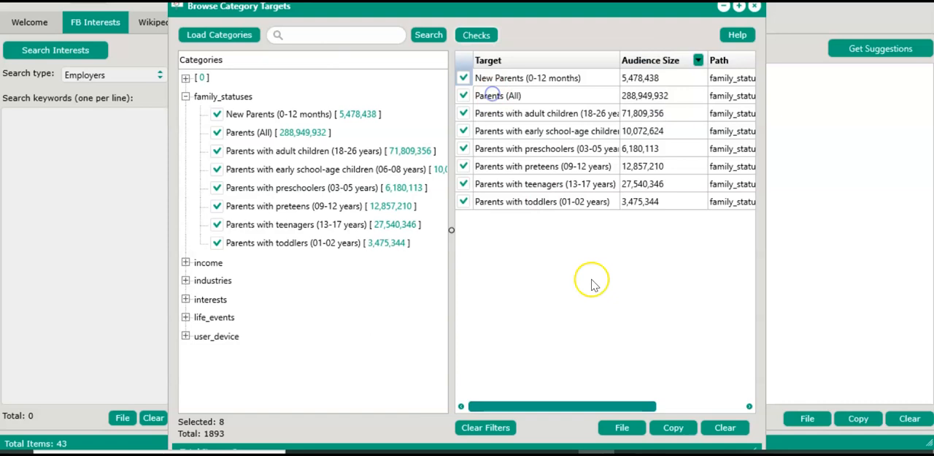
pyautogui.click(675, 428)
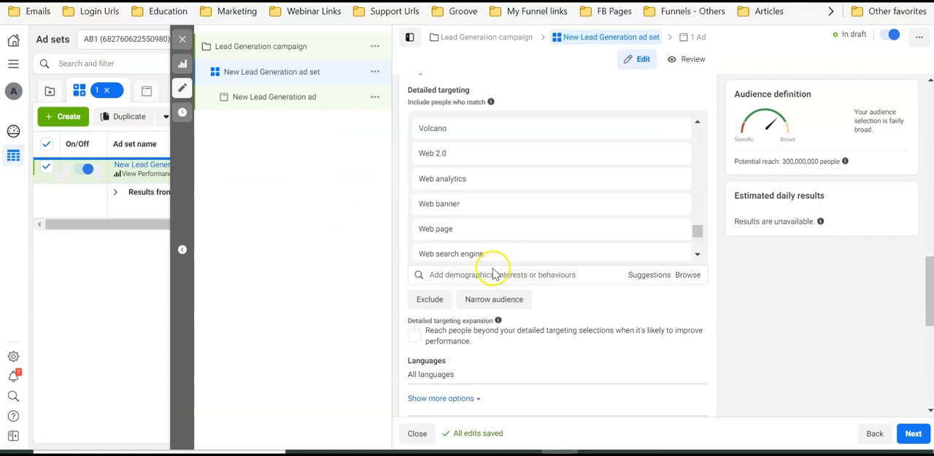
# Switch to Ads Manager, try to paste the family status targets into detailed targeting, and select the pasted text
pyautogui.click(493, 271)
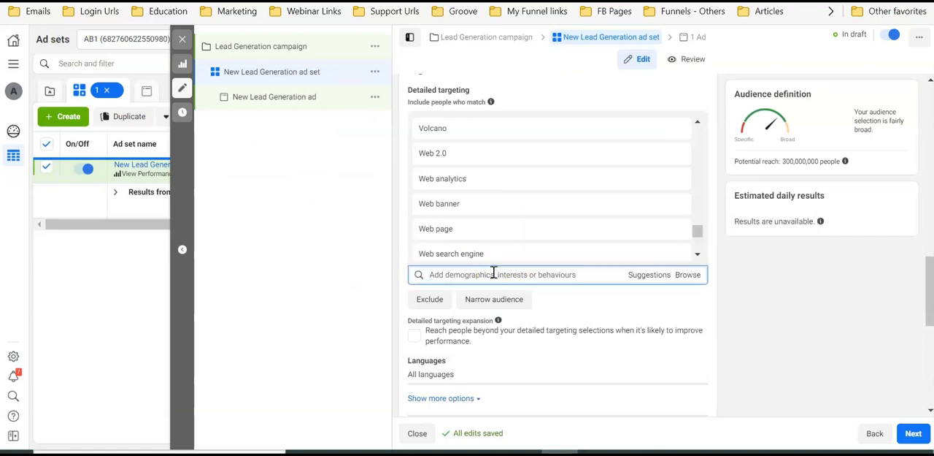
pyautogui.hotkey('ctrl', 'v')
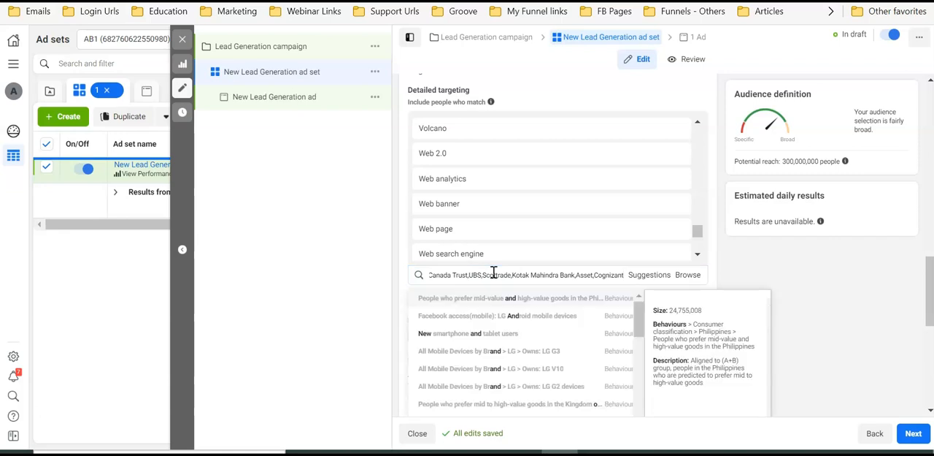
pyautogui.tripleClick(503, 275)
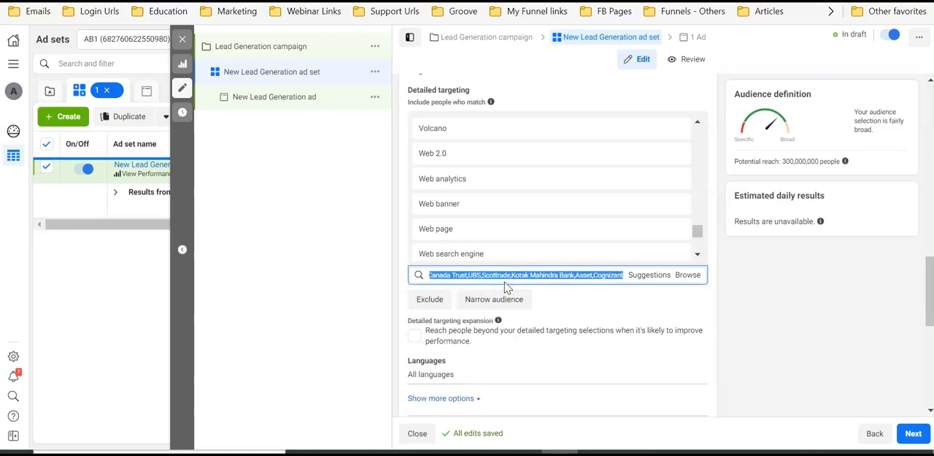
# Return to Audience Analyzer's category browser, collapse family_statuses, and expand income to examine its household income targets
pyautogui.click(599, 453)
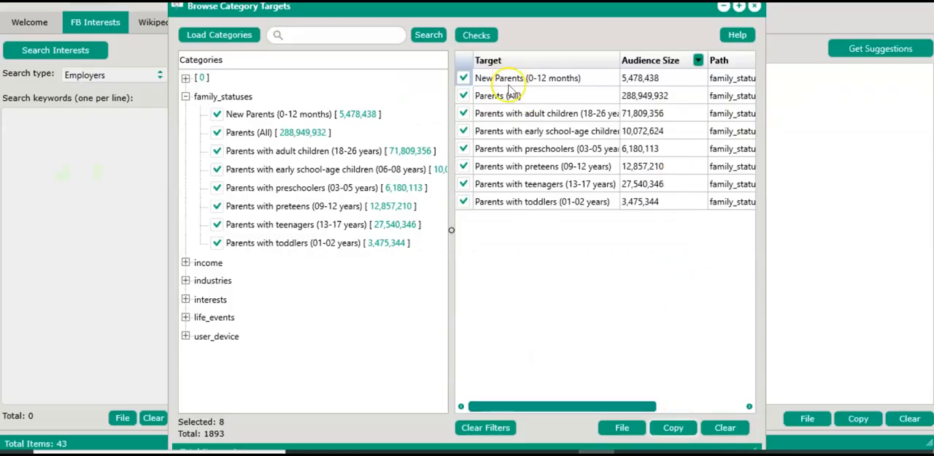
pyautogui.click(186, 96)
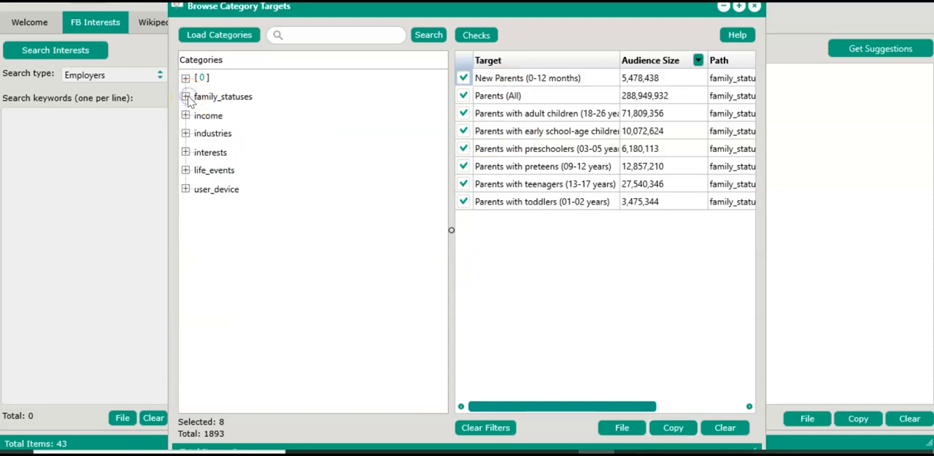
pyautogui.click(186, 116)
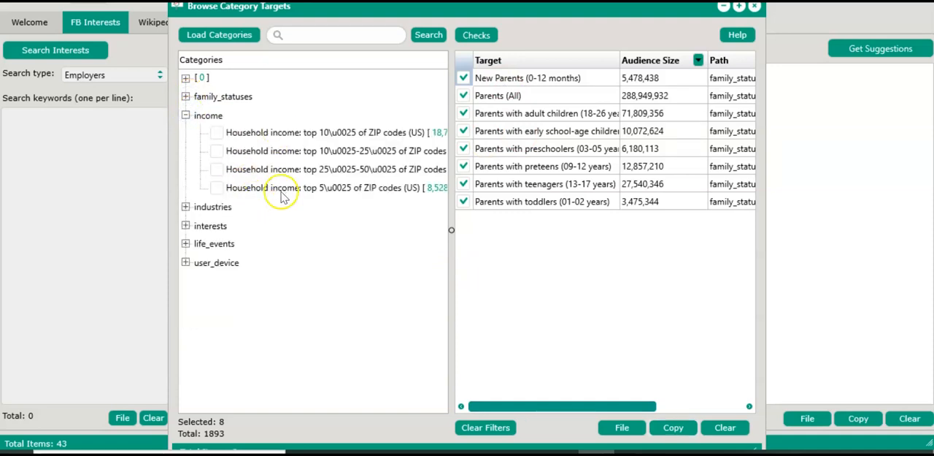
# Expand the industries category in the category tree to examine its targets
pyautogui.click(185, 207)
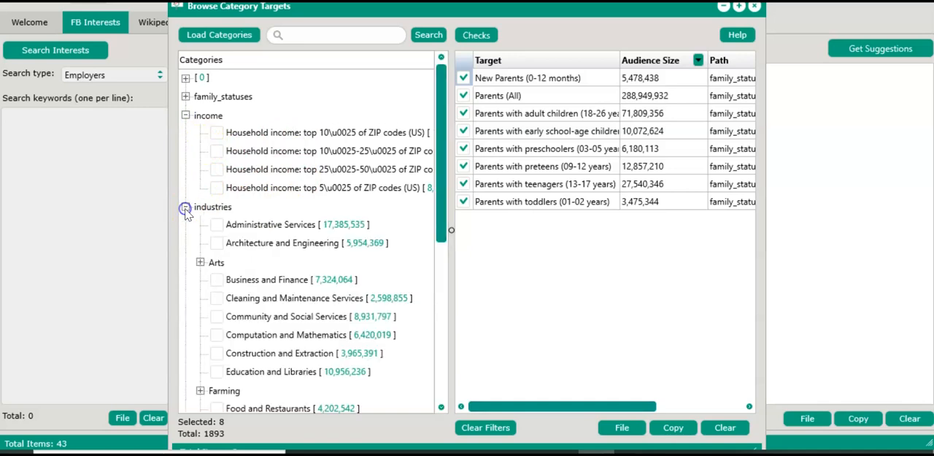
pyautogui.scroll(-4, 185, 210)
pyautogui.scroll(4, 185, 210)
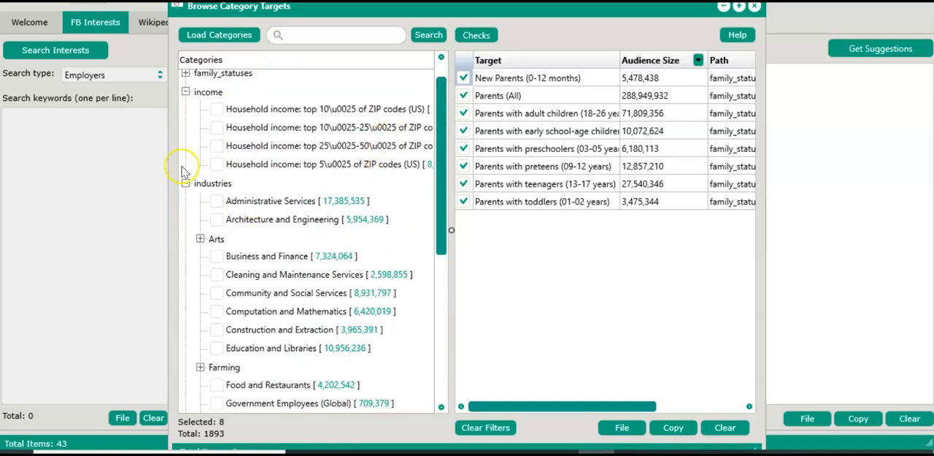
# Widen the category browser window on both sides and enlarge its category tree pane so longer target names fit
pyautogui.moveTo(168, 168); pyautogui.dragTo(110, 165)
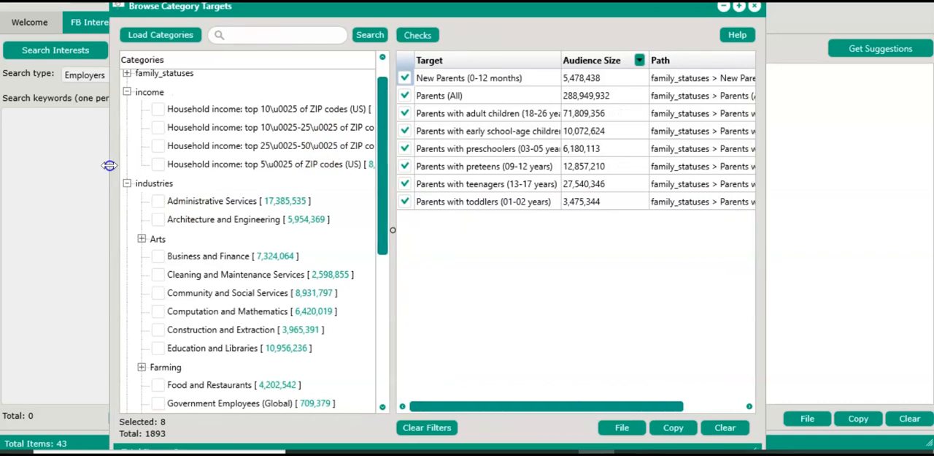
pyautogui.moveTo(391, 215); pyautogui.dragTo(464, 216)
pyautogui.moveTo(765, 233); pyautogui.dragTo(898, 226)
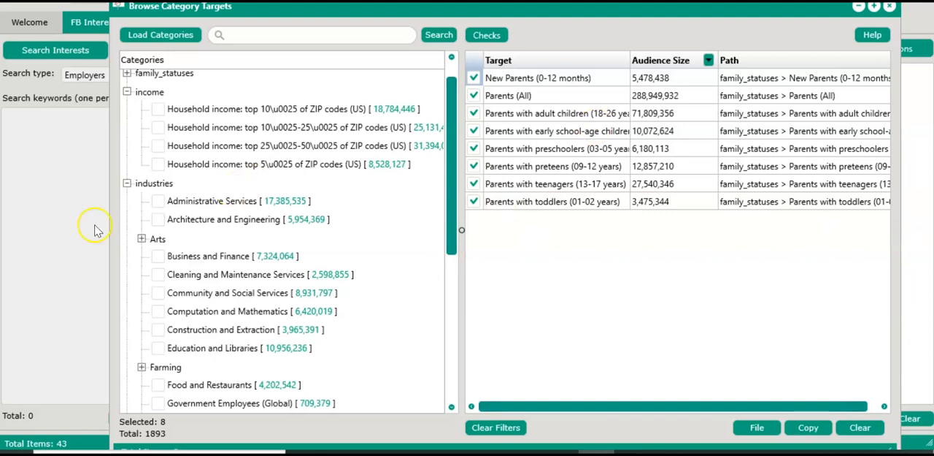
pyautogui.moveTo(109, 228); pyautogui.dragTo(81, 228)
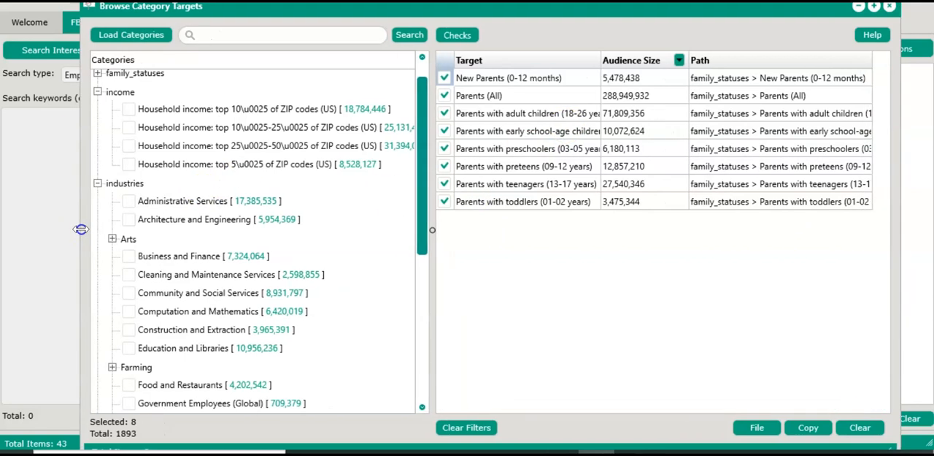
# Collapse the income category and look through the targets listed under industries
pyautogui.scroll(-2, 236, 234)
pyautogui.scroll(3, 235, 234)
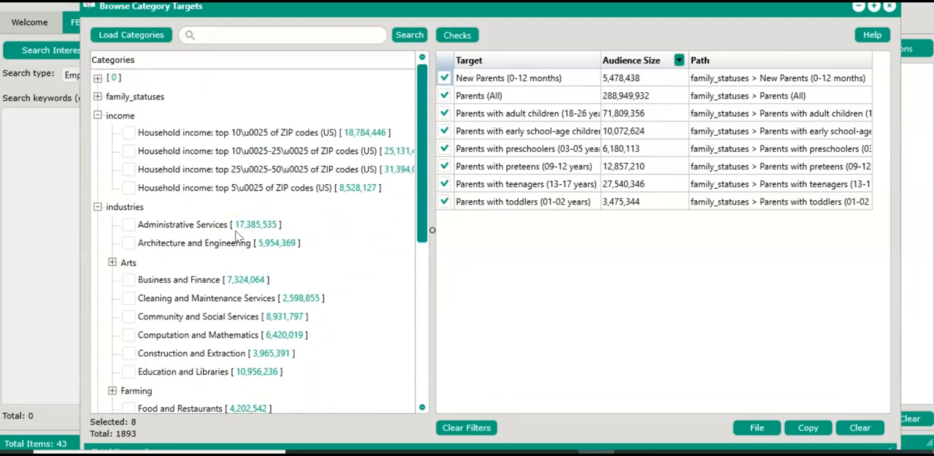
pyautogui.click(99, 116)
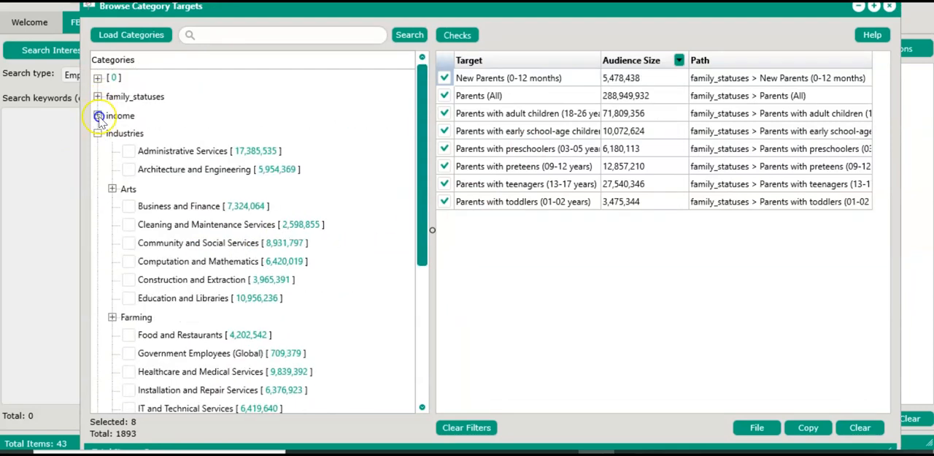
pyautogui.click(98, 134)
pyautogui.click(98, 134)
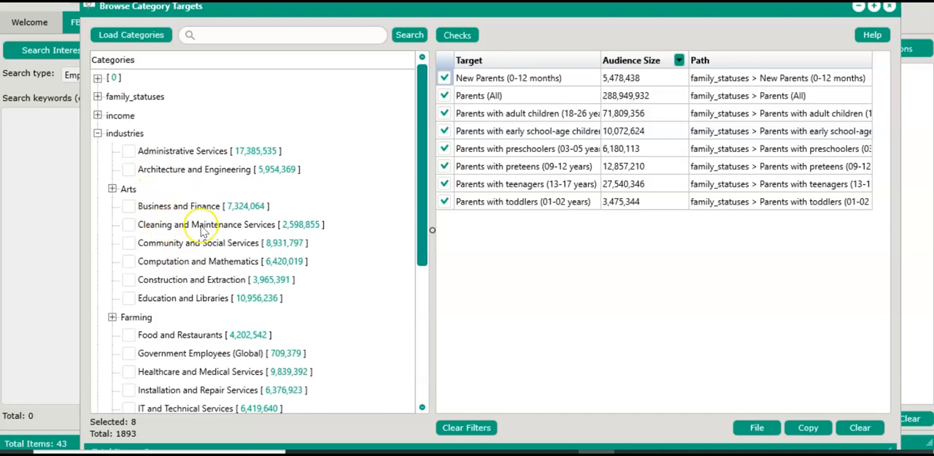
pyautogui.scroll(-5, 182, 229)
pyautogui.scroll(5, 202, 231)
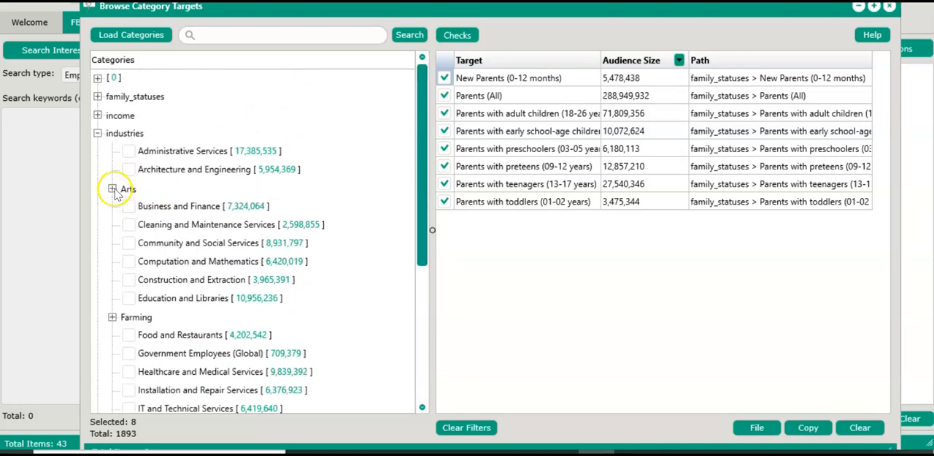
# Expand the Arts, Farming and Life subcategories under industries to examine their targets
pyautogui.click(113, 189)
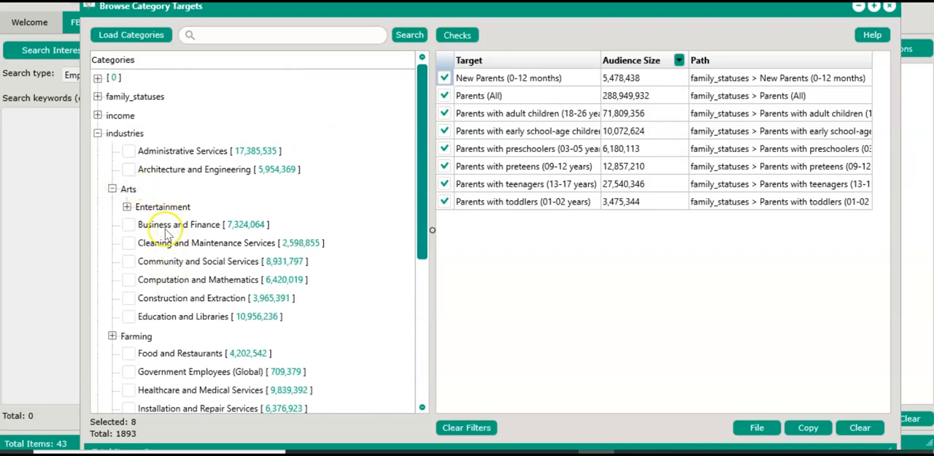
pyautogui.scroll(-4, 148, 242)
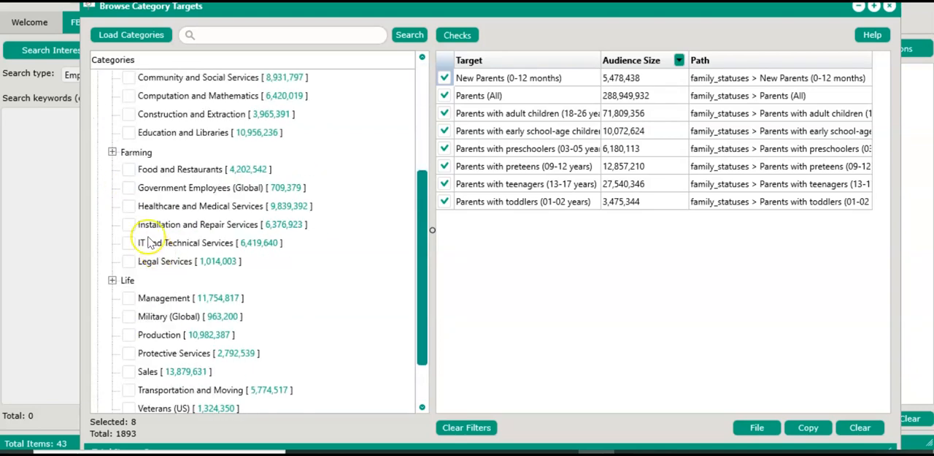
pyautogui.click(113, 153)
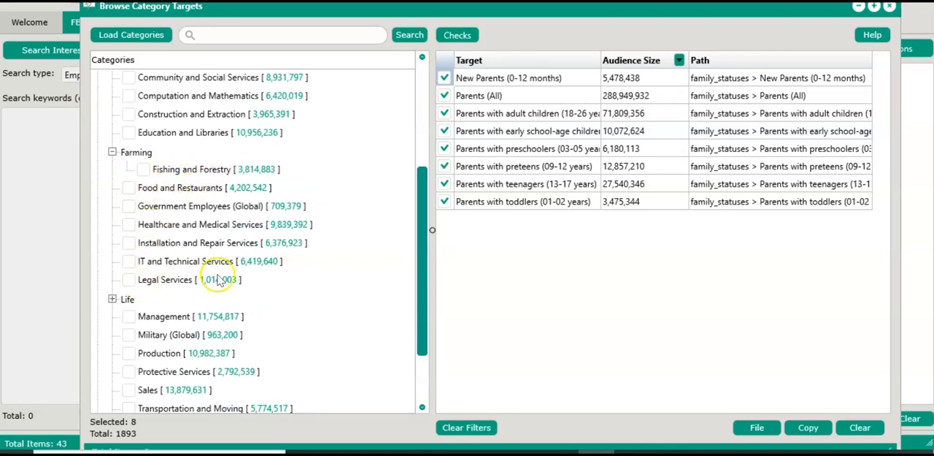
pyautogui.click(112, 299)
pyautogui.scroll(-2, 114, 299)
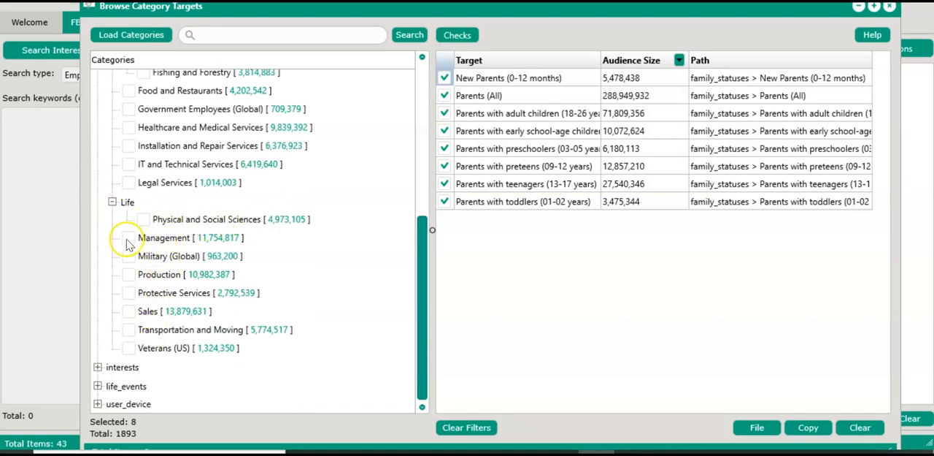
# Expand the interests category and its Business and industry subcategory to examine the available targets
pyautogui.click(98, 368)
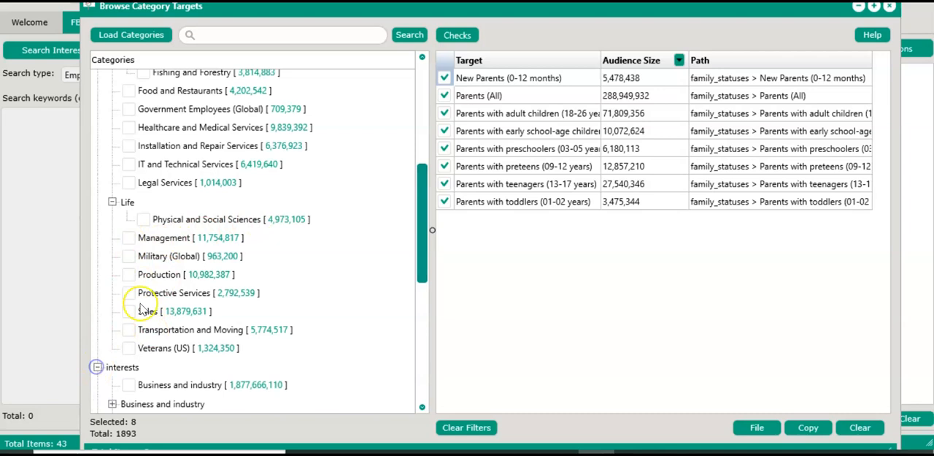
pyautogui.scroll(-6, 176, 285)
pyautogui.scroll(-4, 165, 283)
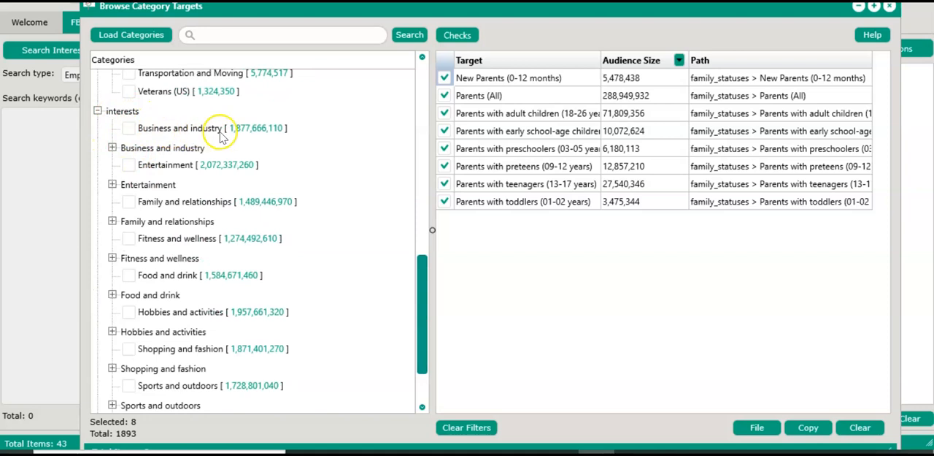
pyautogui.click(112, 148)
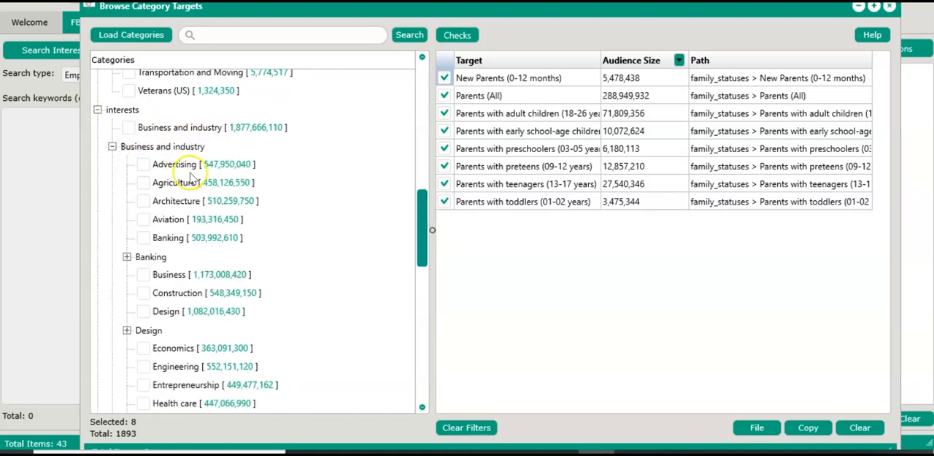
pyautogui.scroll(-3, 175, 240)
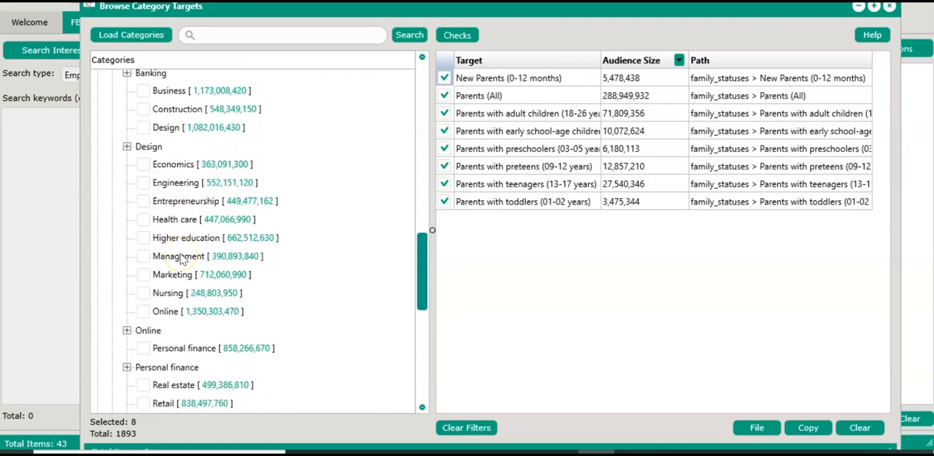
# Expand the Banking and Online subcategories under Business and industry
pyautogui.scroll(2, 182, 259)
pyautogui.click(127, 202)
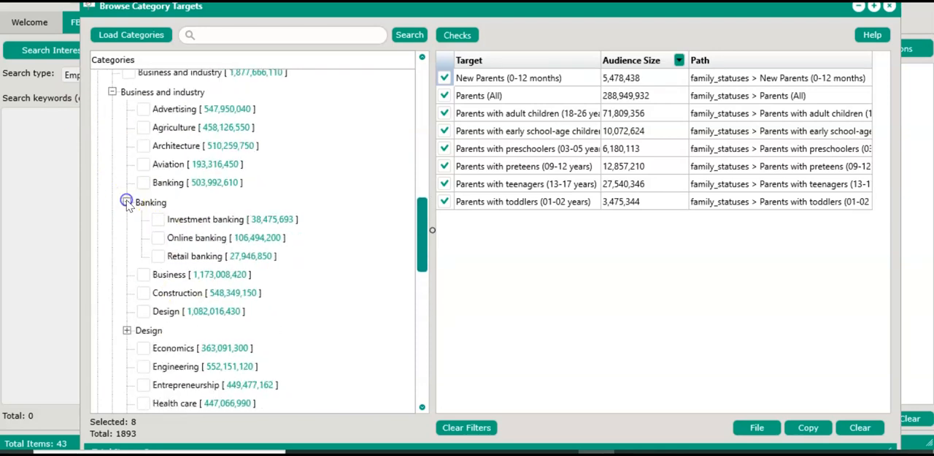
pyautogui.scroll(-1, 168, 282)
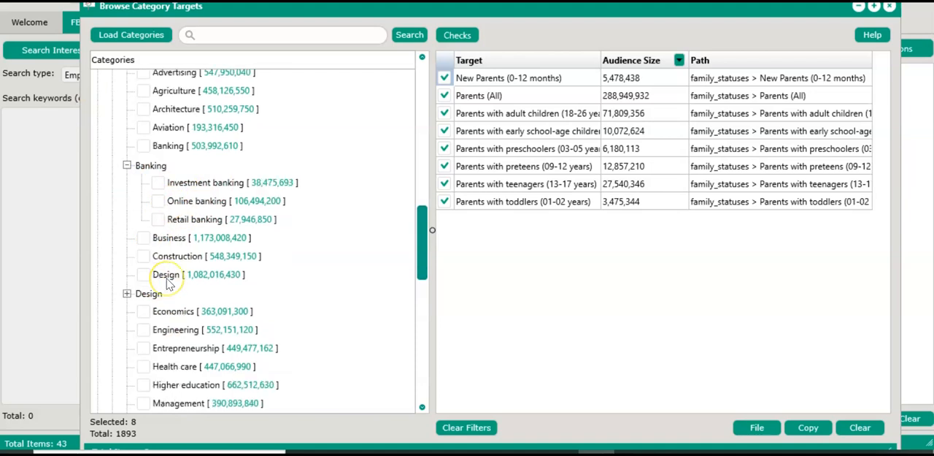
pyautogui.scroll(-5, 168, 283)
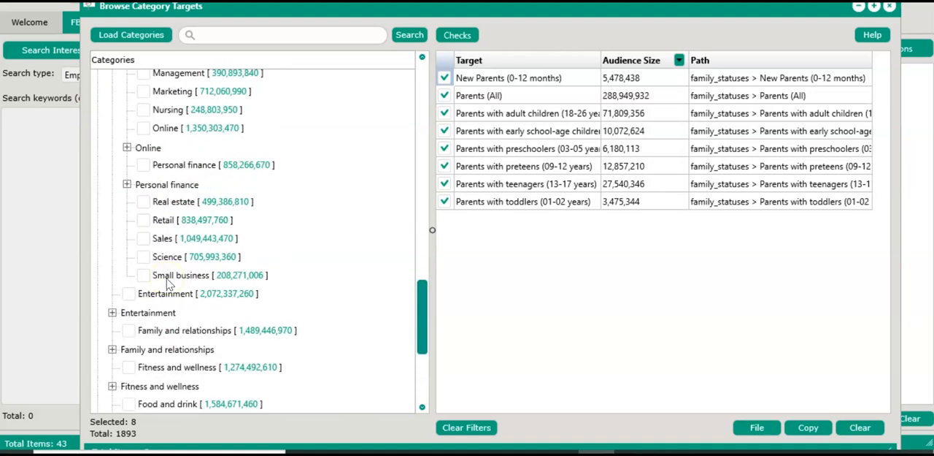
pyautogui.click(127, 149)
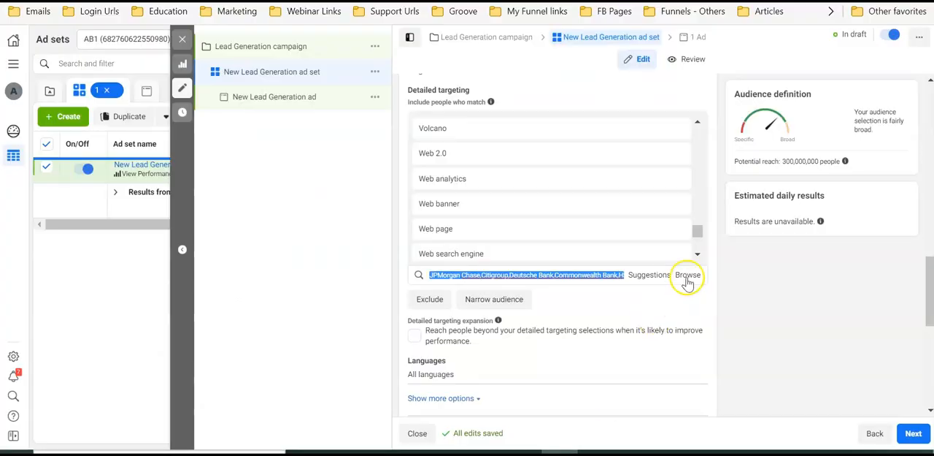
# Switch to Ads Manager, browse the detailed targeting options, and expand Behaviours to compare its categories
pyautogui.click(688, 275)
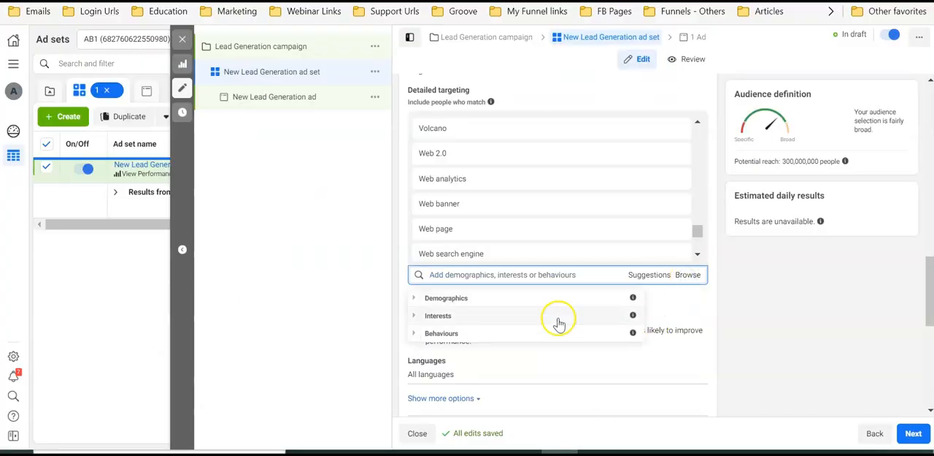
pyautogui.click(549, 341)
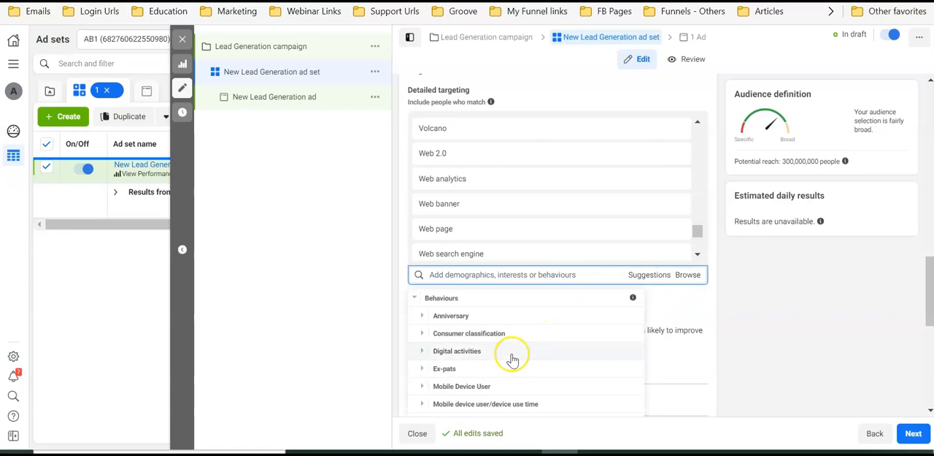
pyautogui.scroll(-1, 511, 354)
pyautogui.scroll(-3, 490, 372)
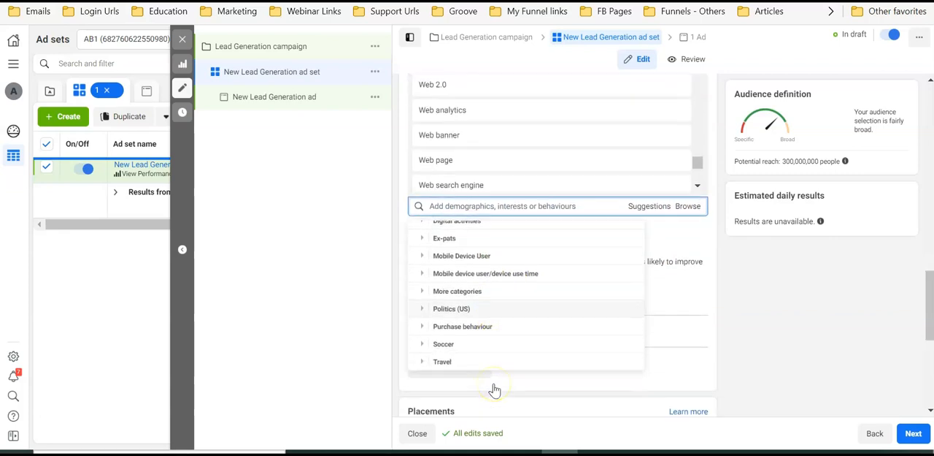
pyautogui.scroll(5, 475, 333)
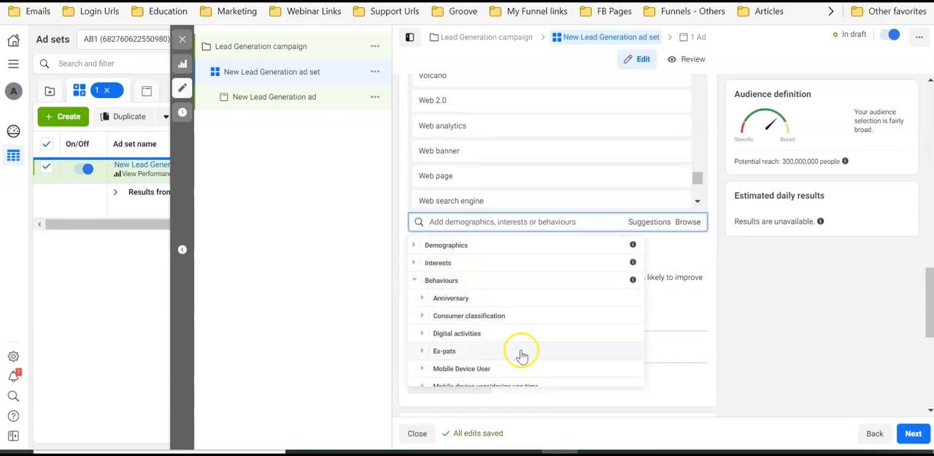
# Return to Audience Analyzer's category browser and examine the targets around the Online subcategory
pyautogui.click(596, 452)
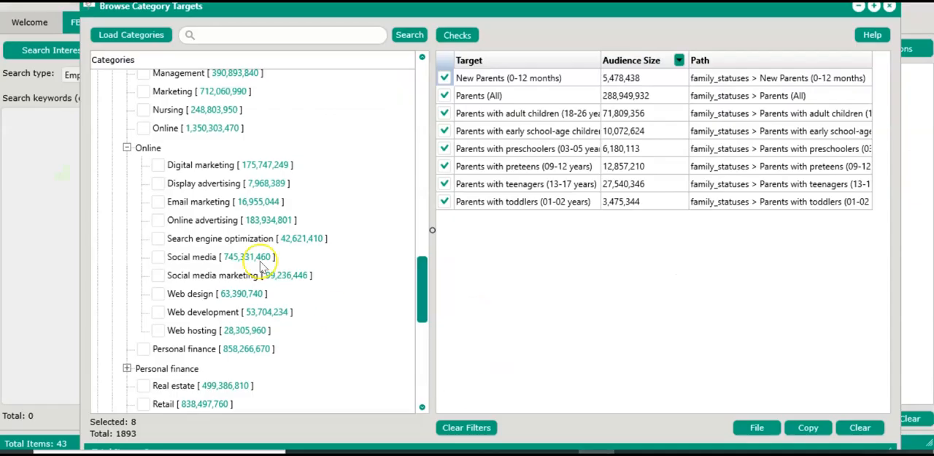
pyautogui.scroll(-3, 261, 267)
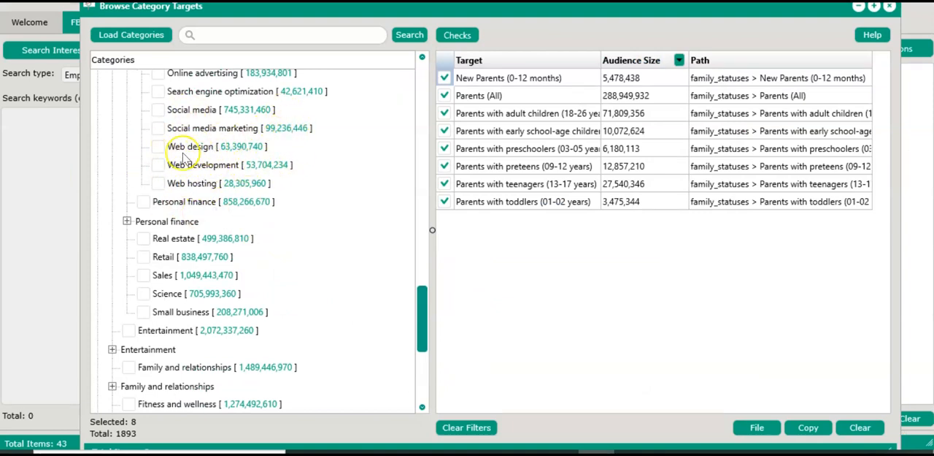
pyautogui.scroll(5, 179, 167)
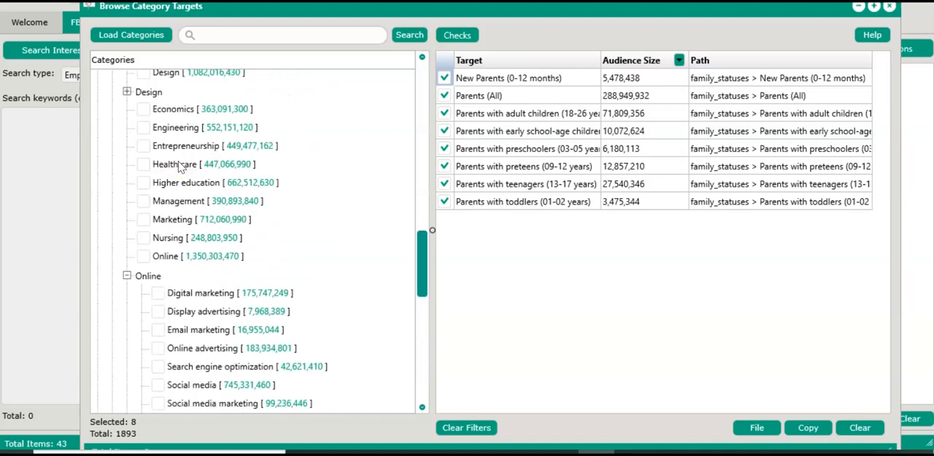
pyautogui.scroll(-3, 179, 166)
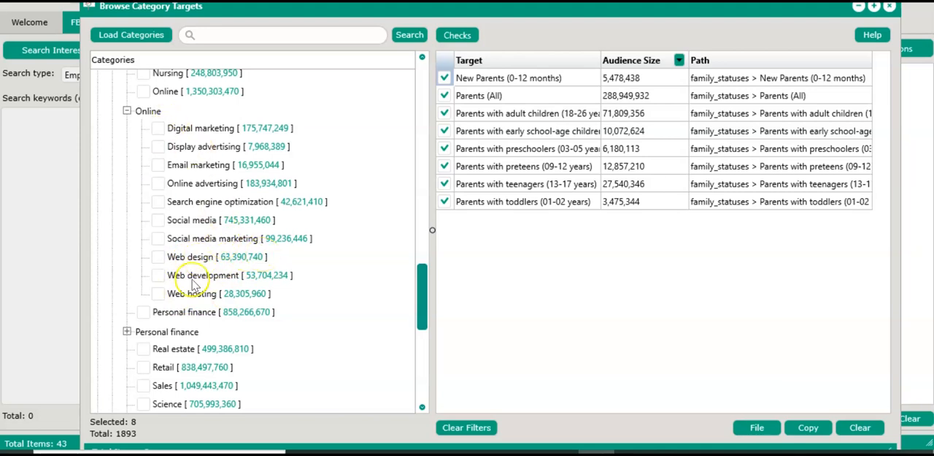
pyautogui.scroll(-6, 162, 202)
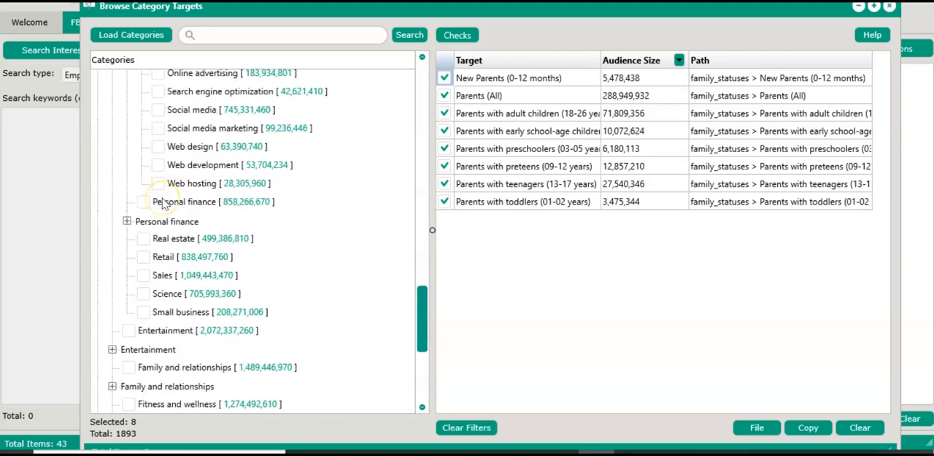
# Expand the Personal finance subcategory and look over the remaining interests categories below it
pyautogui.scroll(3, 162, 202)
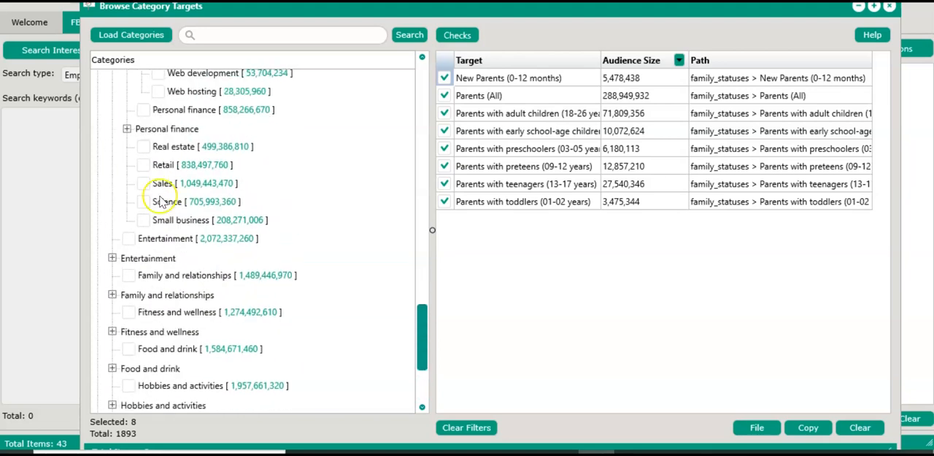
pyautogui.click(128, 128)
pyautogui.scroll(-4, 142, 175)
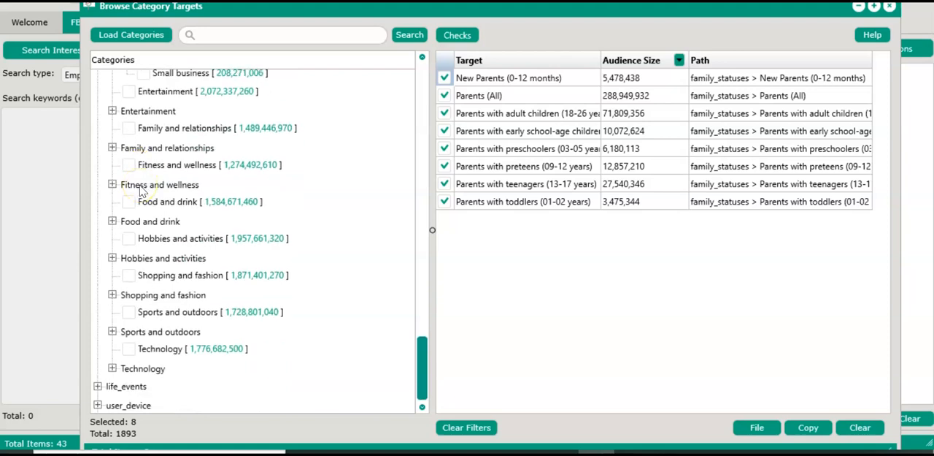
# Expand Entertainment and its Games subcategory under interests to examine the game targets
pyautogui.click(112, 111)
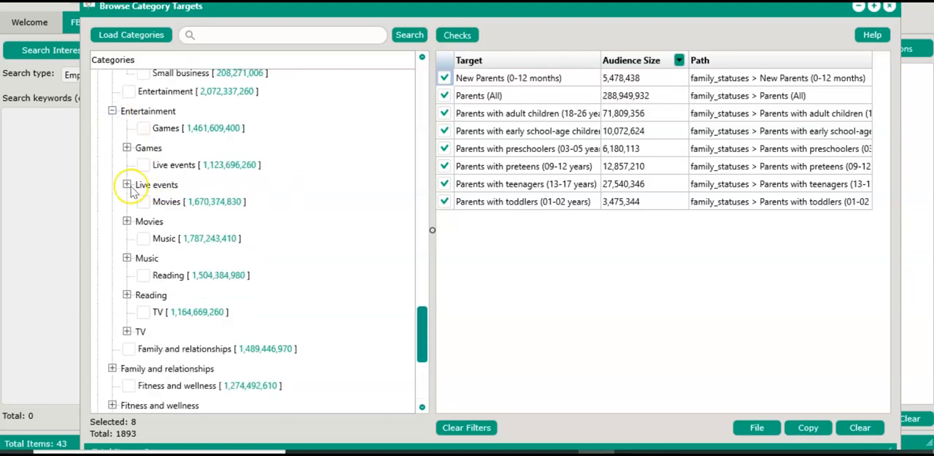
pyautogui.click(127, 148)
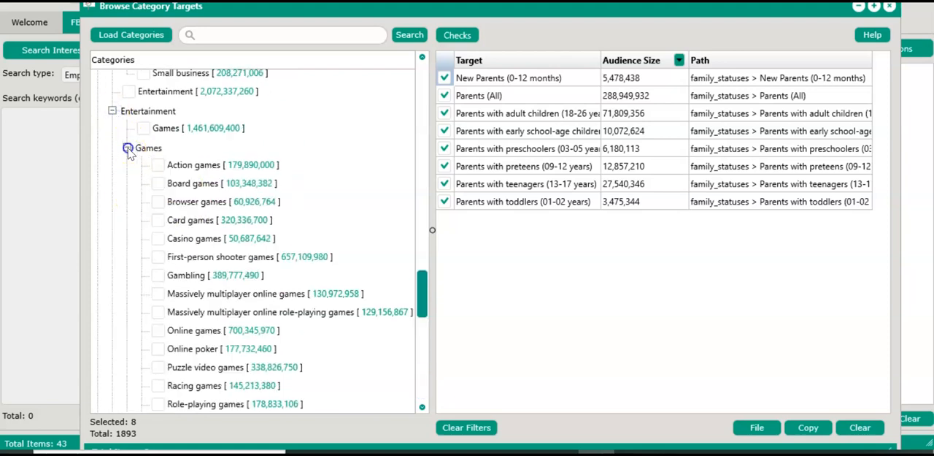
pyautogui.scroll(-4, 167, 271)
pyautogui.scroll(6, 175, 275)
pyautogui.scroll(-2, 175, 274)
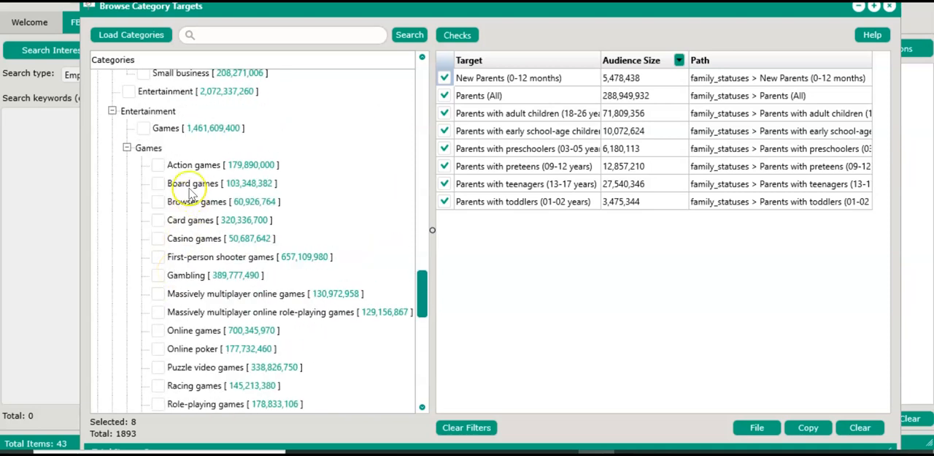
# Look over the remaining game targets, expand the Live events subcategory under Entertainment, and examine its targets
pyautogui.scroll(-3, 206, 269)
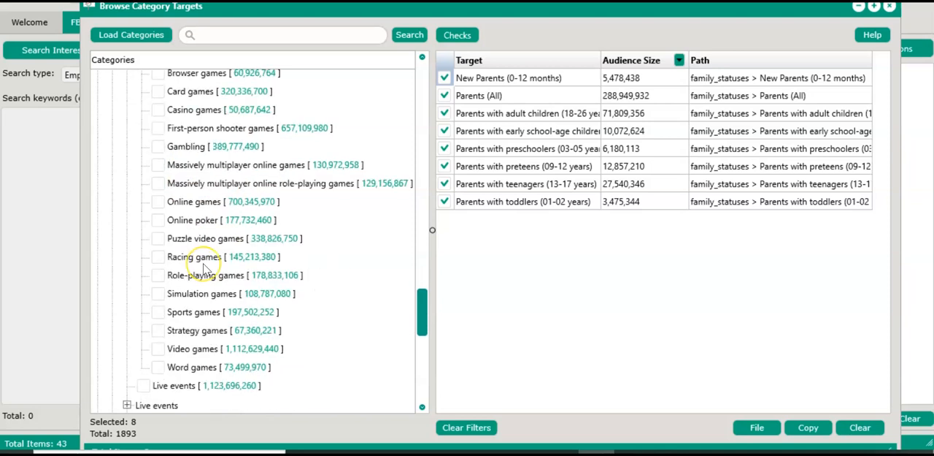
pyautogui.scroll(-3, 206, 269)
pyautogui.click(127, 275)
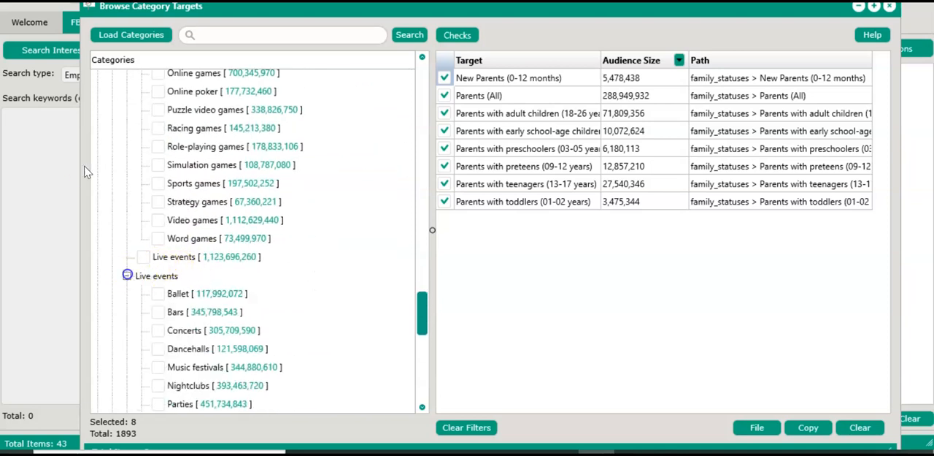
pyautogui.scroll(-5, 128, 278)
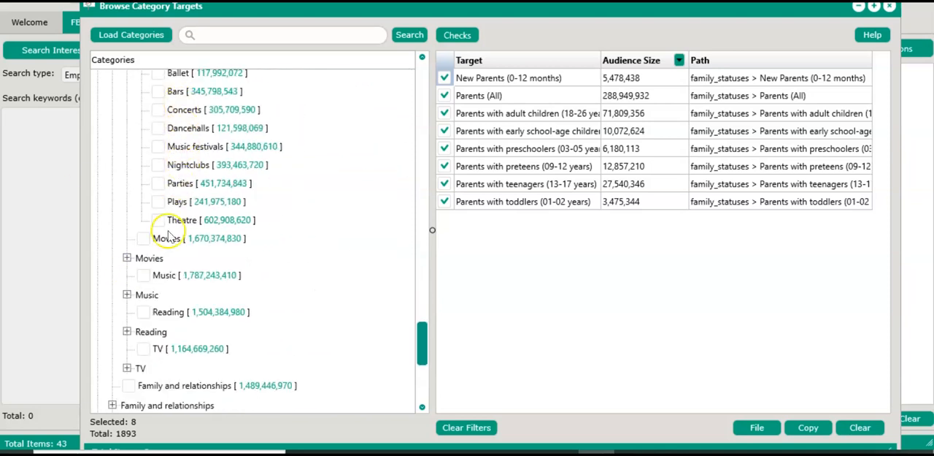
# Expand the Movies subcategory under Entertainment and examine its genre targets and the subcategories below it
pyautogui.click(127, 258)
pyautogui.scroll(-8, 127, 261)
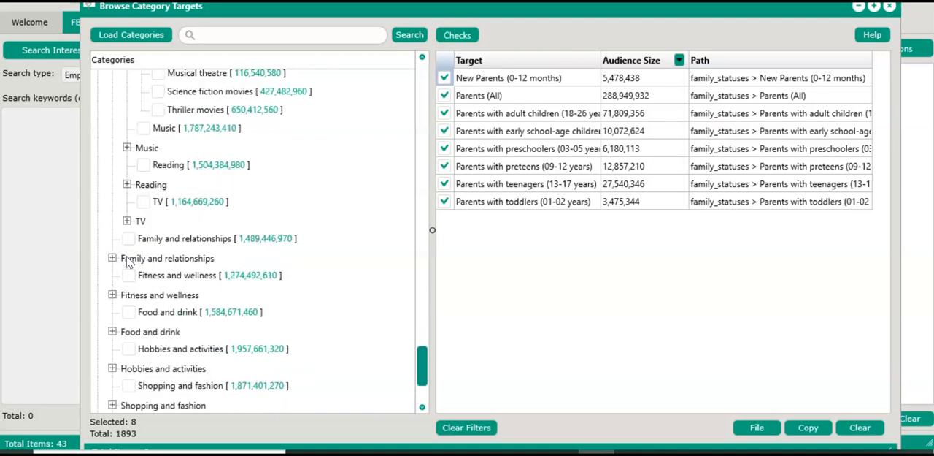
pyautogui.scroll(6, 128, 252)
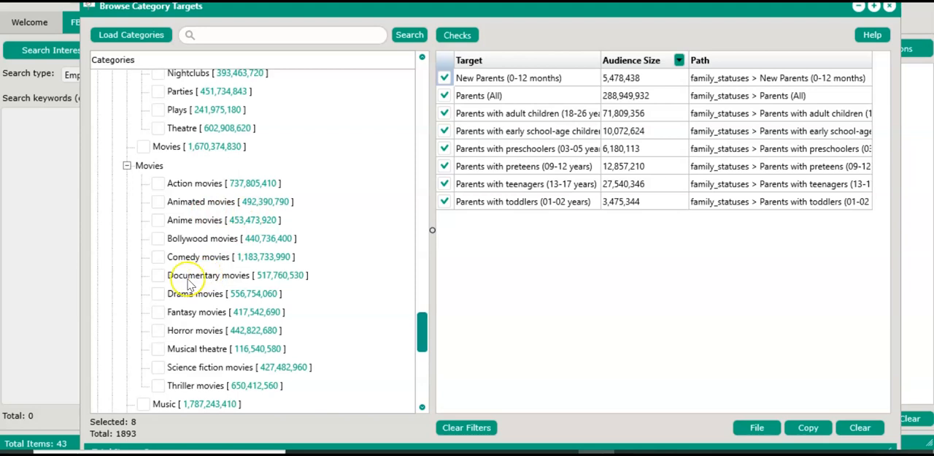
pyautogui.scroll(-7, 150, 303)
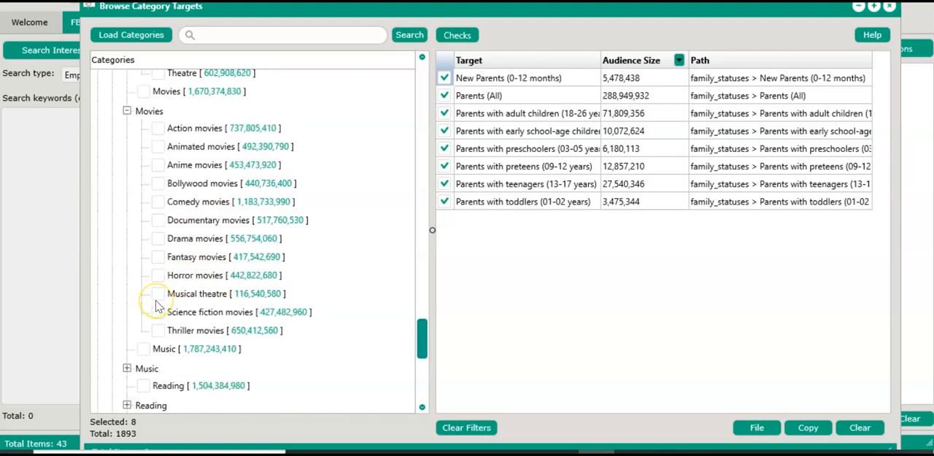
pyautogui.scroll(3, 152, 308)
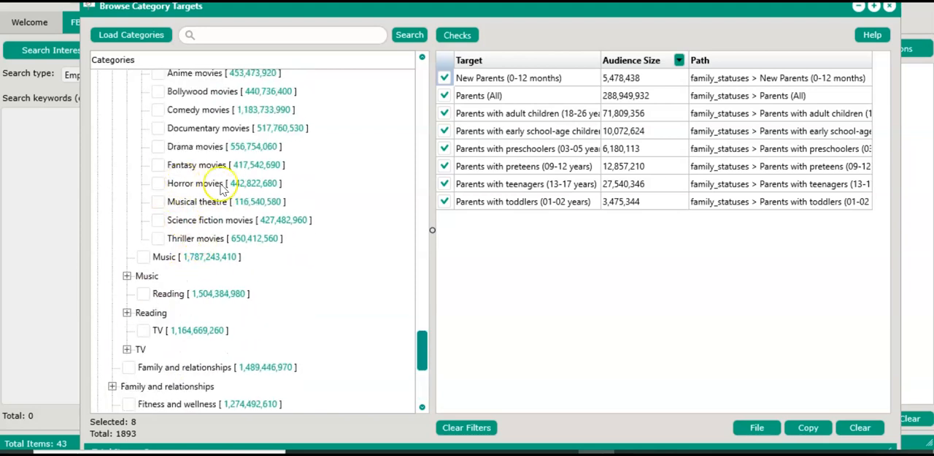
pyautogui.scroll(-4, 167, 228)
pyautogui.scroll(4, 166, 229)
# Expand the Music subcategory under Entertainment and examine its genre targets and the interests categories that follow
pyautogui.click(132, 242)
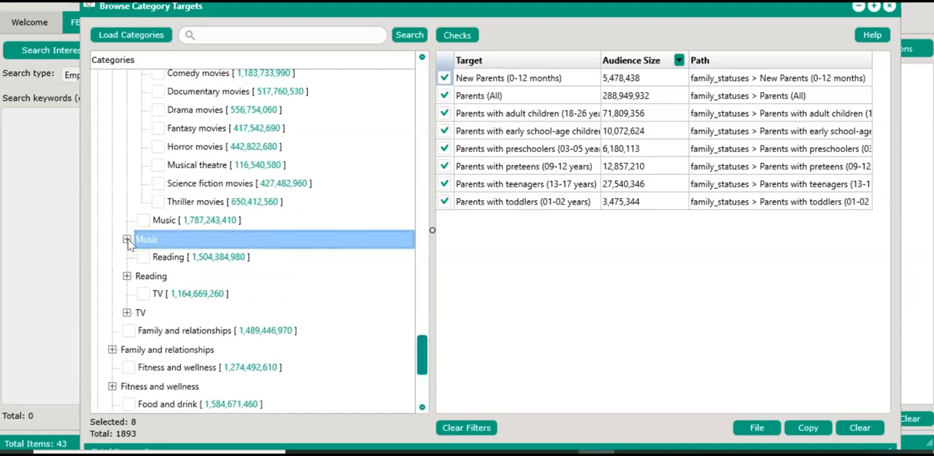
pyautogui.click(128, 240)
pyautogui.scroll(-2, 150, 296)
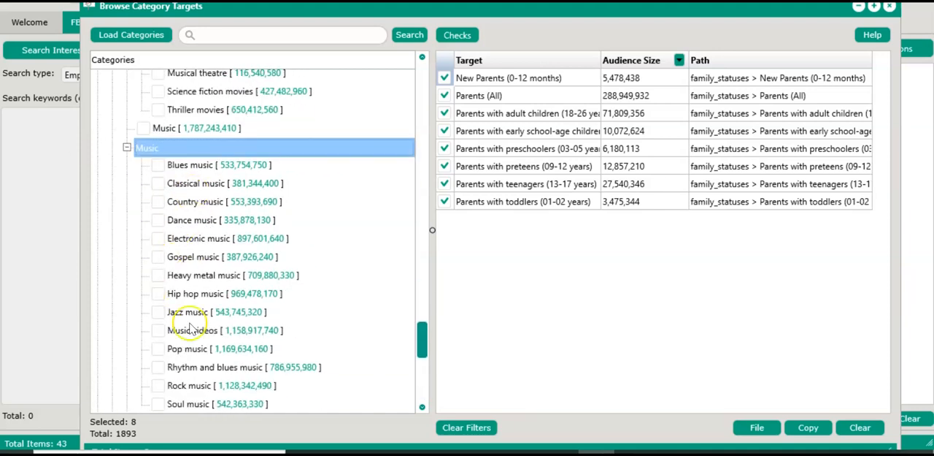
pyautogui.scroll(-7, 205, 276)
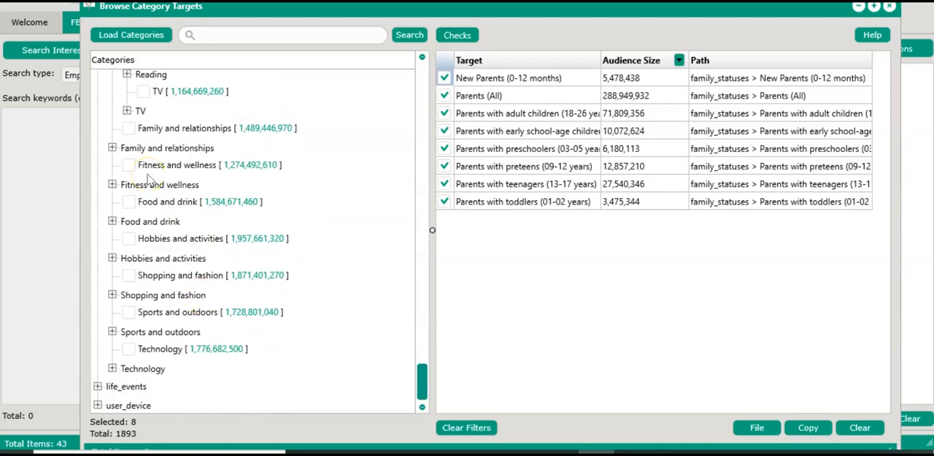
pyautogui.scroll(3, 150, 180)
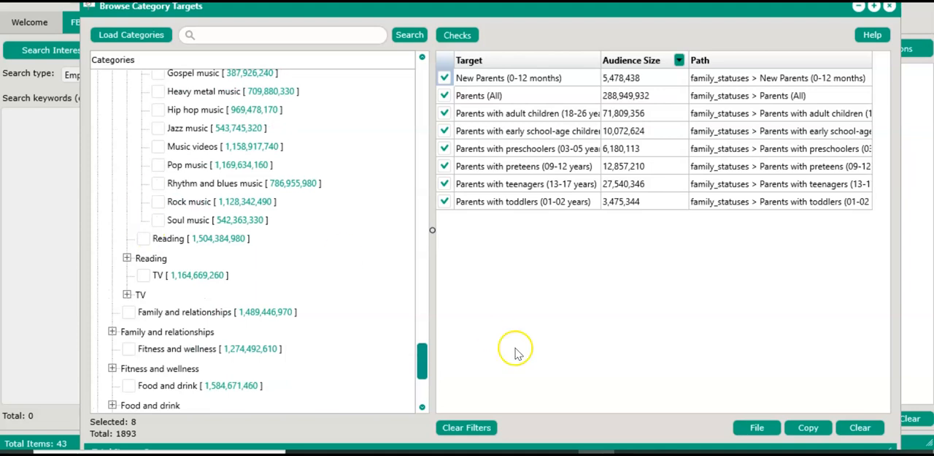
# Switch to Ads Manager, reopen the detailed targeting browser, and examine the education level options under Demographics > Education
pyautogui.moveTo(560, 453)
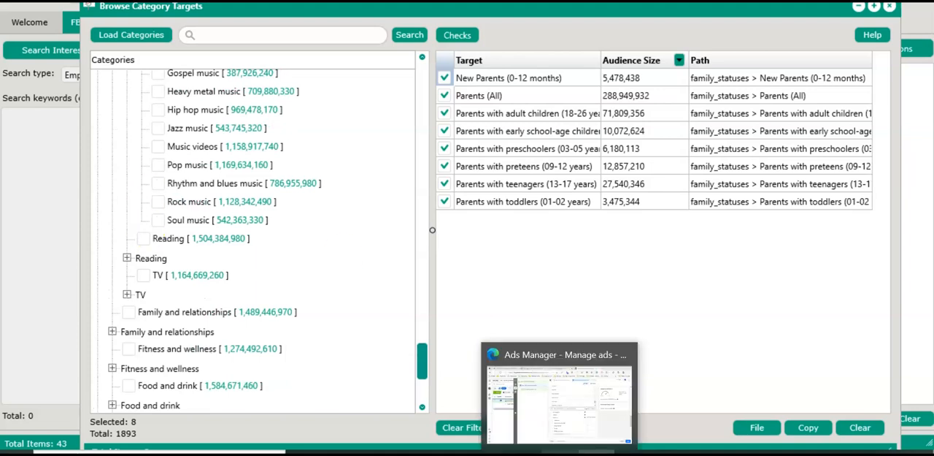
pyautogui.click(560, 398)
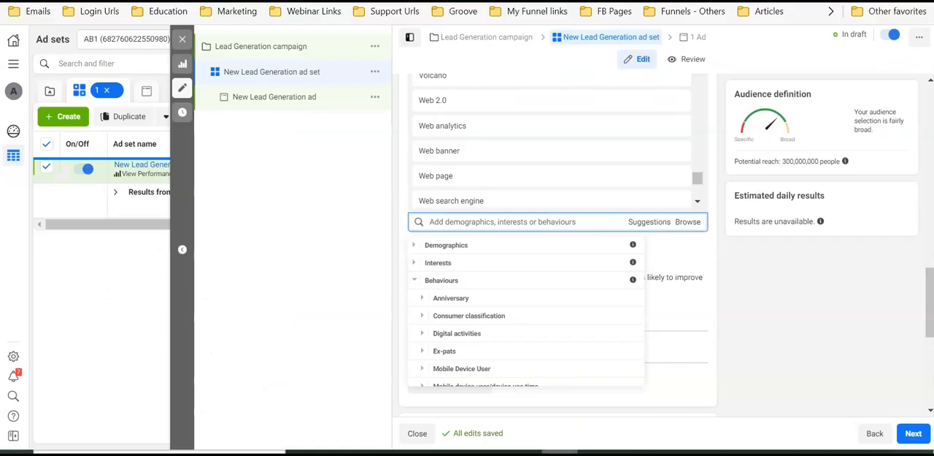
pyautogui.click(687, 228)
pyautogui.click(688, 228)
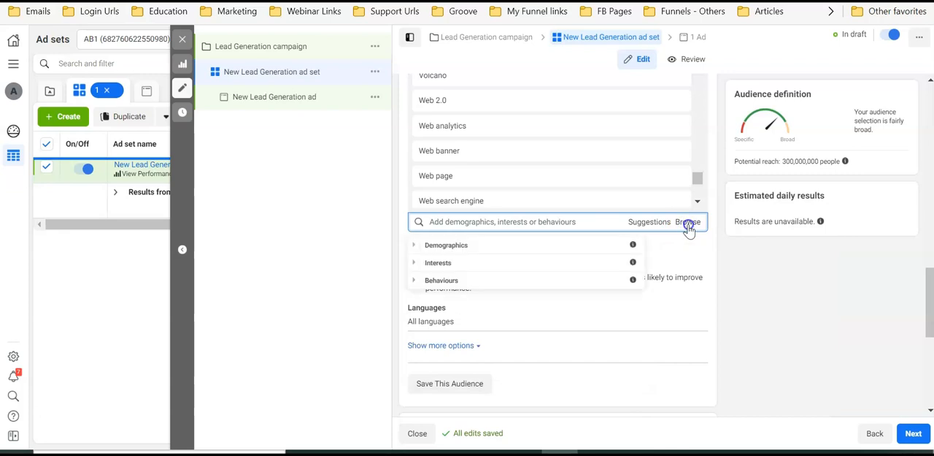
pyautogui.click(498, 245)
pyautogui.click(477, 263)
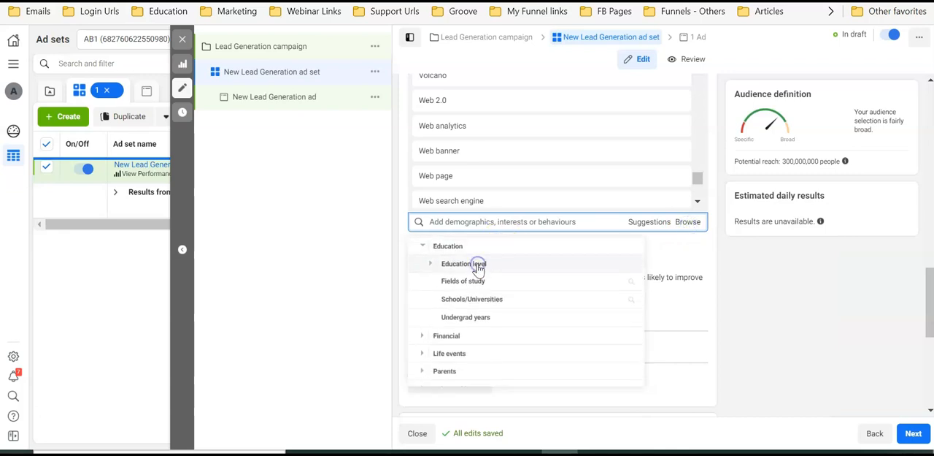
pyautogui.click(476, 263)
pyautogui.scroll(-1, 482, 292)
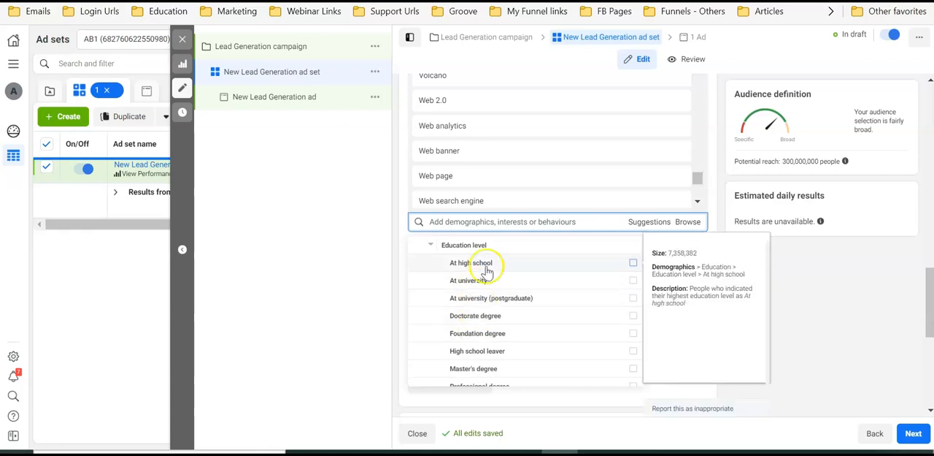
pyautogui.scroll(-3, 496, 289)
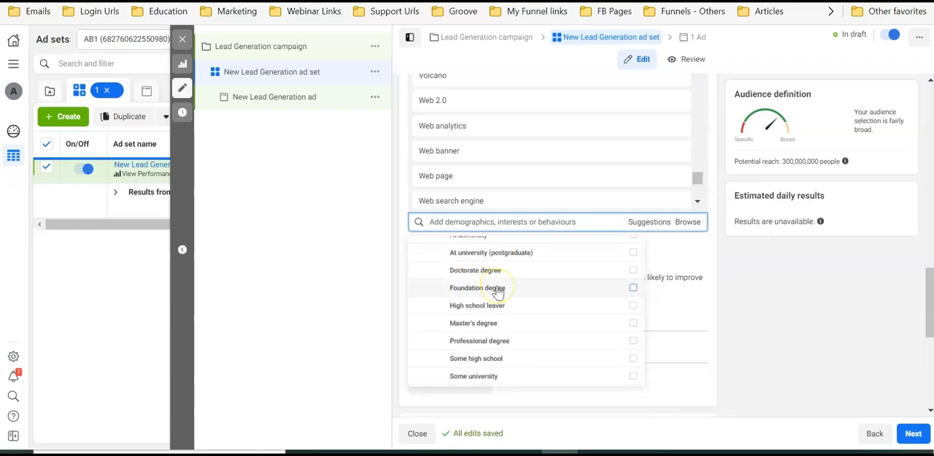
# Return to Audience Analyzer, look over the remaining interests categories, and collapse the expanded industries and interests groups
pyautogui.click(596, 452)
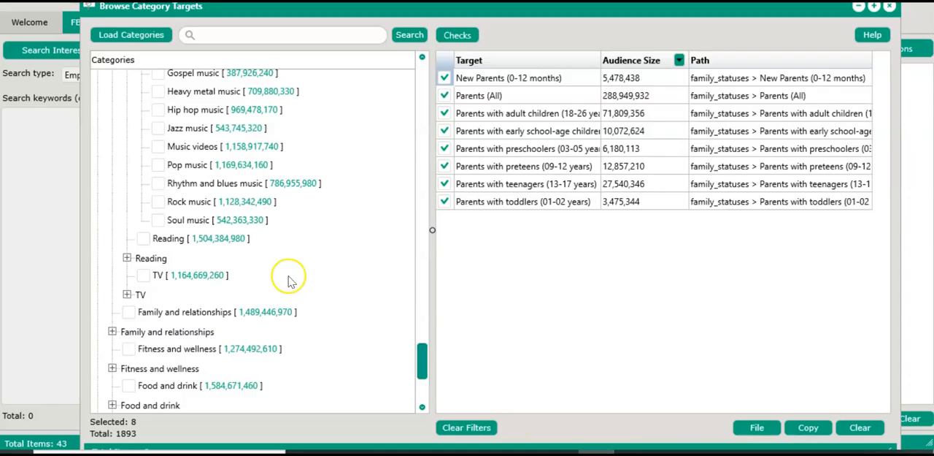
pyautogui.scroll(-3, 235, 300)
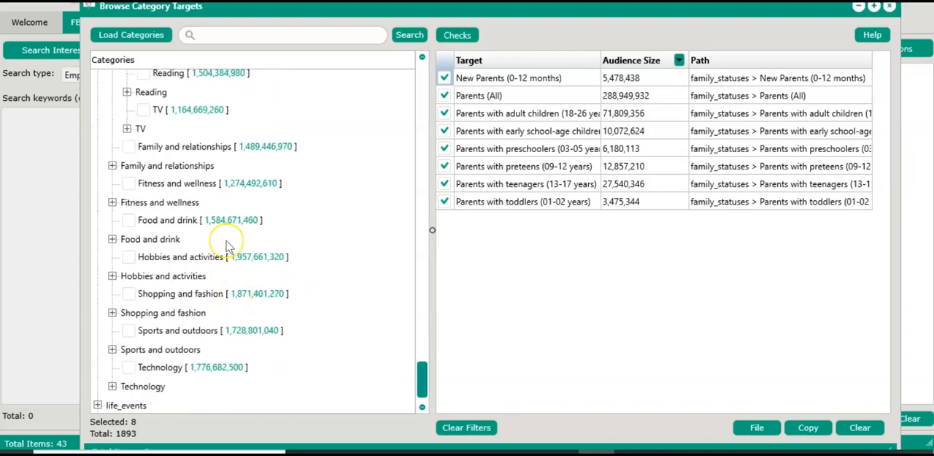
pyautogui.scroll(-1, 228, 246)
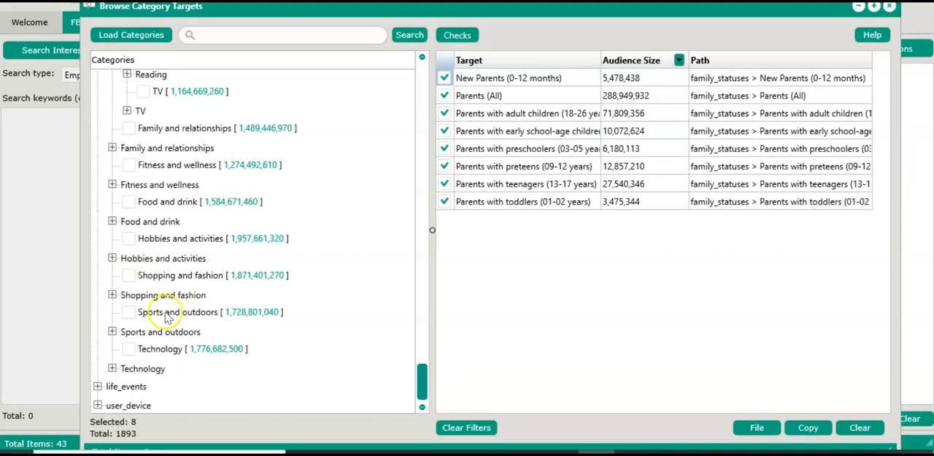
pyautogui.scroll(15, 219, 259)
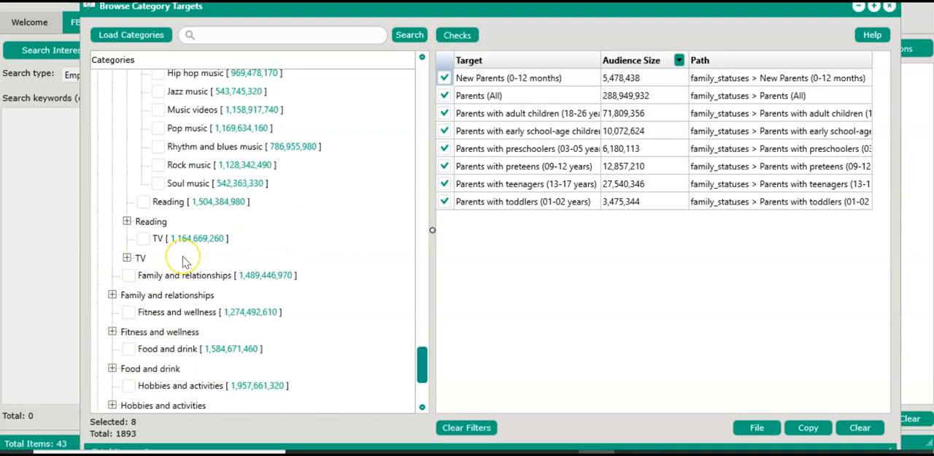
pyautogui.scroll(20, 184, 262)
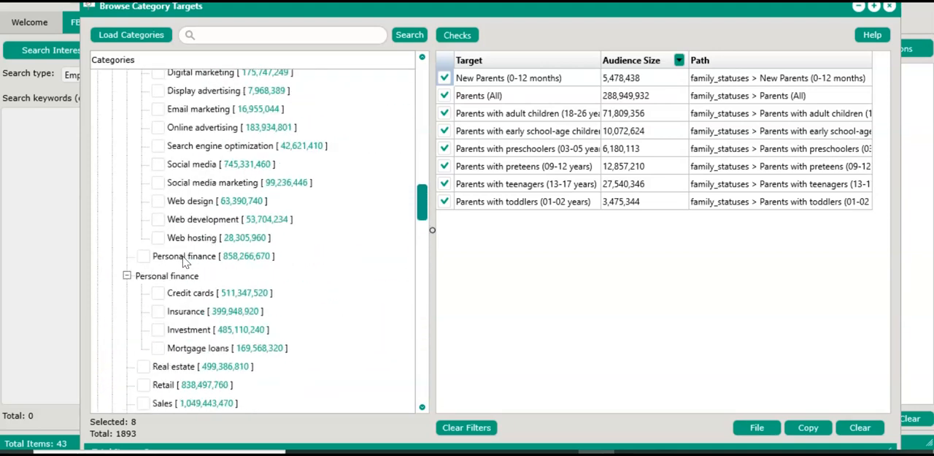
pyautogui.scroll(10, 184, 262)
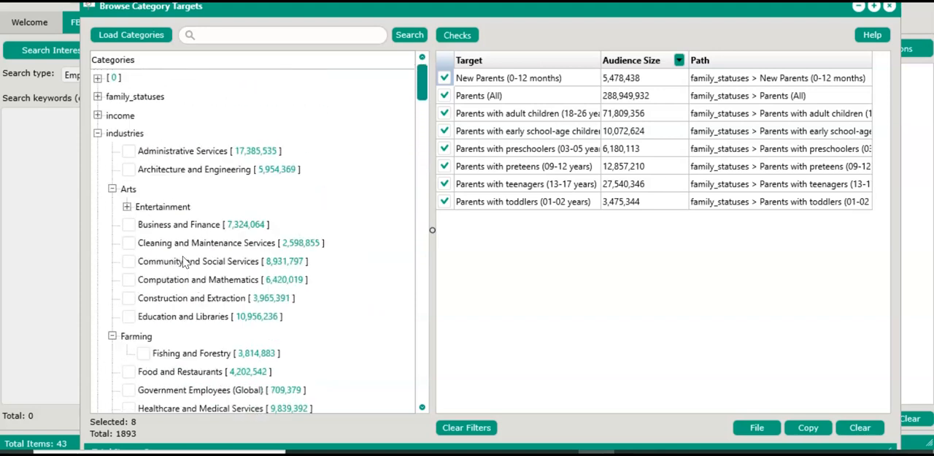
pyautogui.click(98, 34)
pyautogui.click(115, 120)
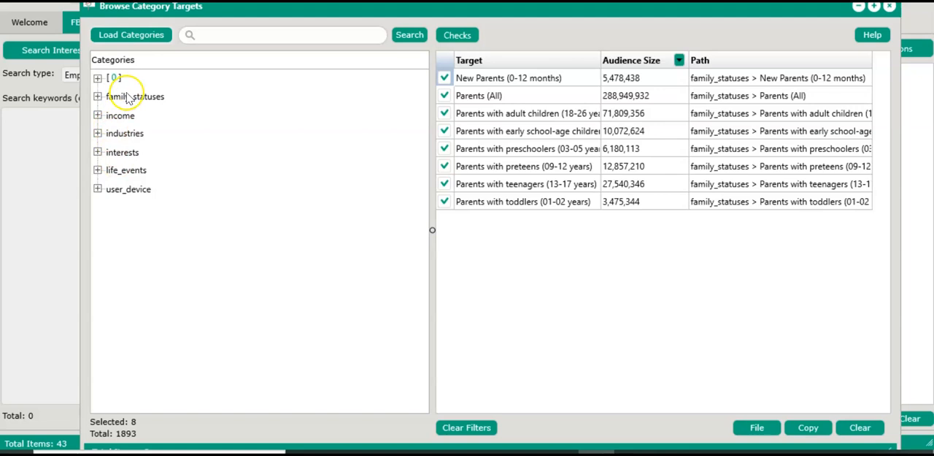
# Expand life_events with its Birthday and Birthday Month subcategories and examine the monthly birthday targets
pyautogui.click(98, 170)
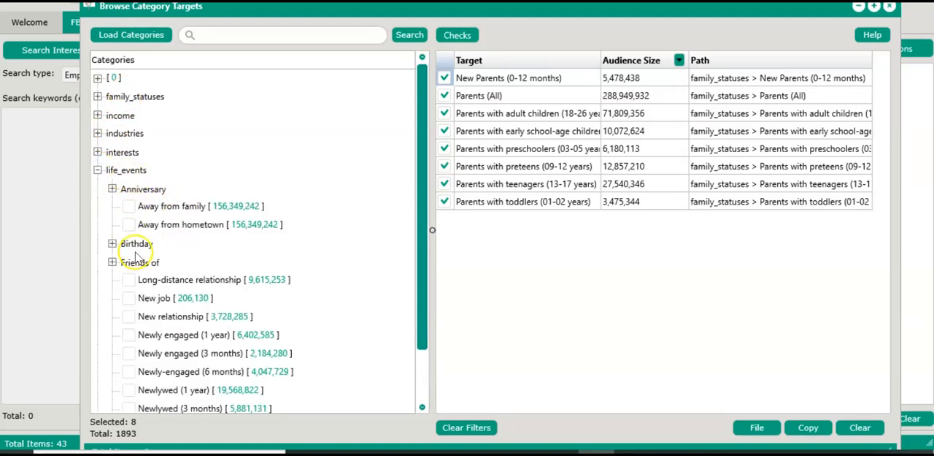
pyautogui.click(110, 245)
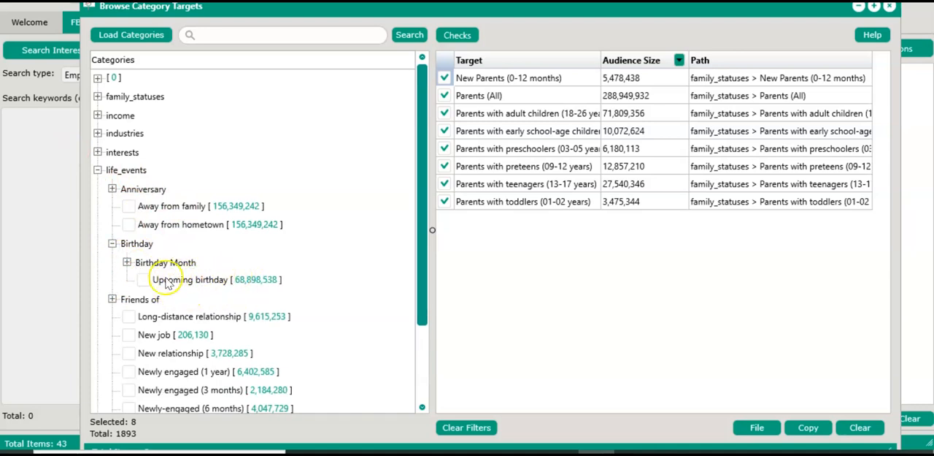
pyautogui.click(127, 263)
pyautogui.scroll(-4, 157, 285)
pyautogui.scroll(4, 167, 295)
pyautogui.scroll(-3, 172, 299)
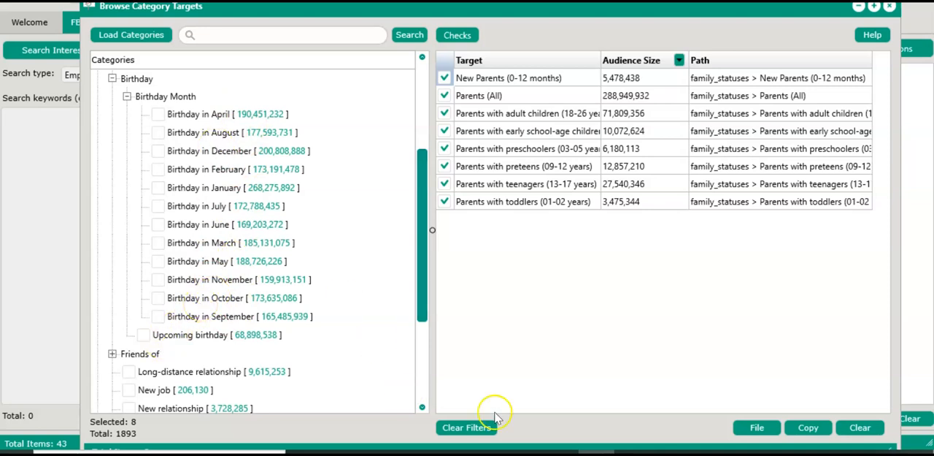
# Switch to Ads Manager, reopen the detailed targeting browser, and expand Behaviours to look through its categories for comparison
pyautogui.click(560, 452)
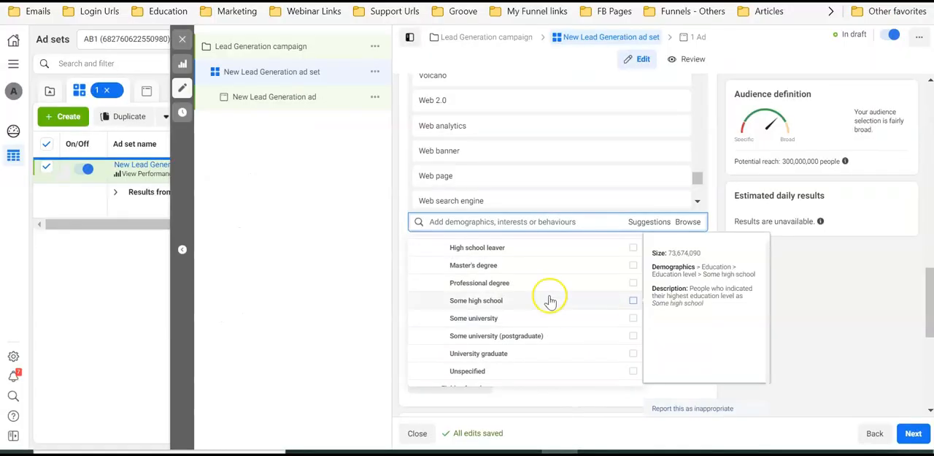
pyautogui.click(683, 226)
pyautogui.click(690, 227)
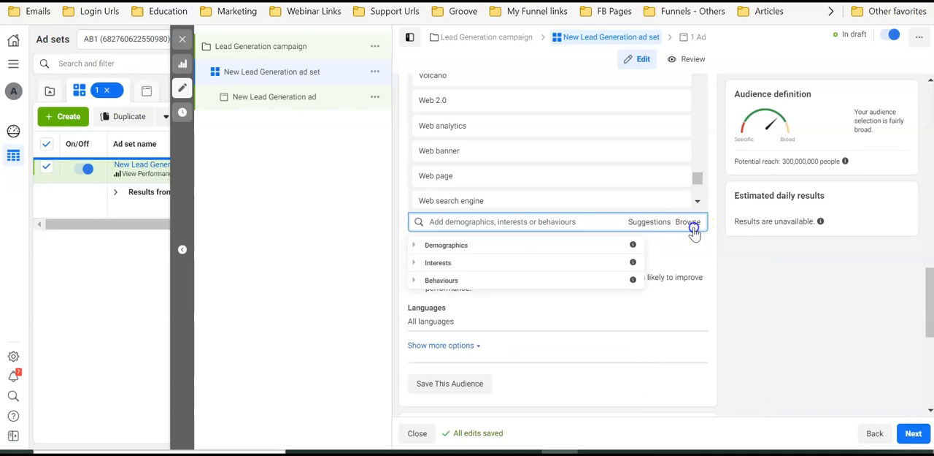
pyautogui.click(526, 283)
pyautogui.scroll(-3, 521, 283)
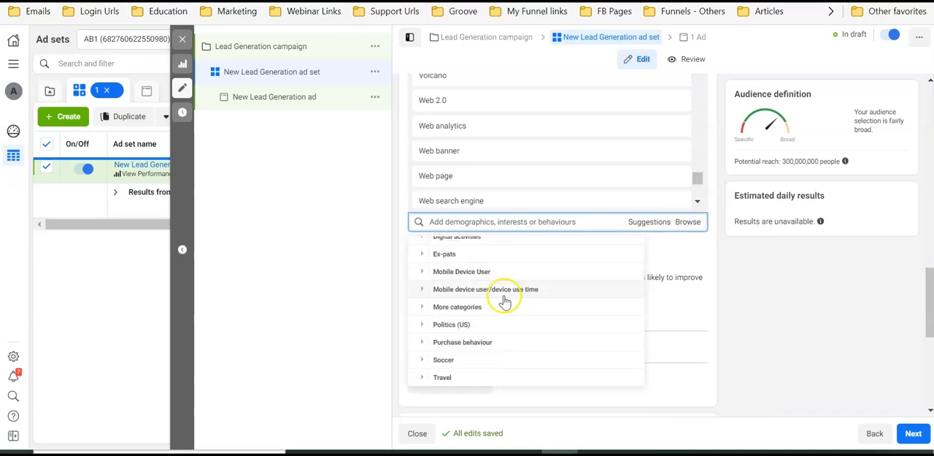
pyautogui.scroll(2, 488, 292)
pyautogui.scroll(1, 489, 291)
pyautogui.click(506, 276)
pyautogui.scroll(-1, 503, 271)
pyautogui.scroll(-3, 501, 317)
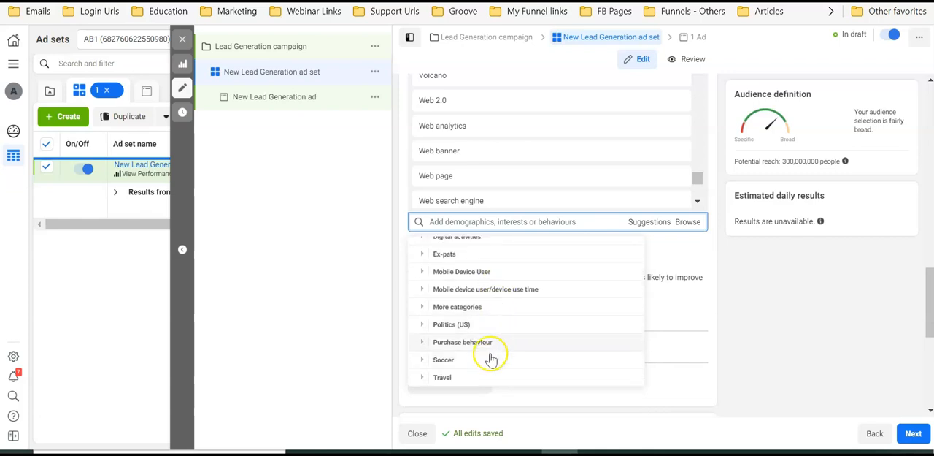
# Return to Audience Analyzer and add Birthday in April, Birthday in August and Birthday in December to the target list
pyautogui.click(598, 451)
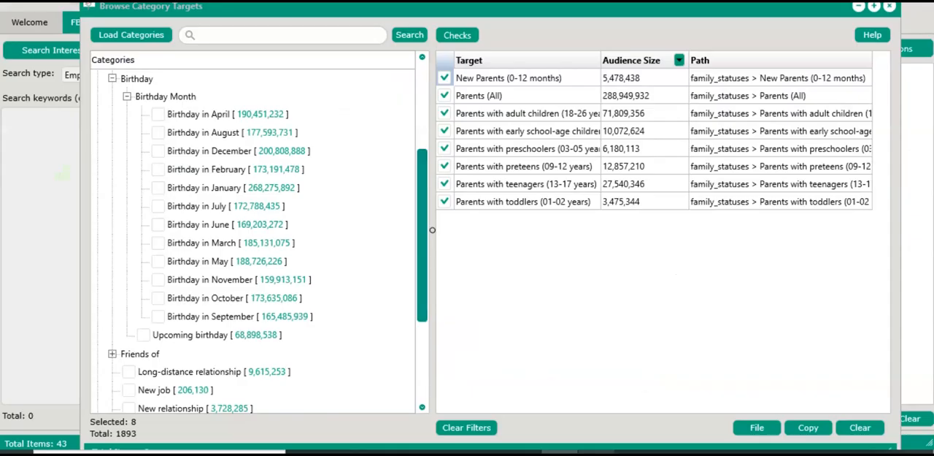
pyautogui.click(158, 115)
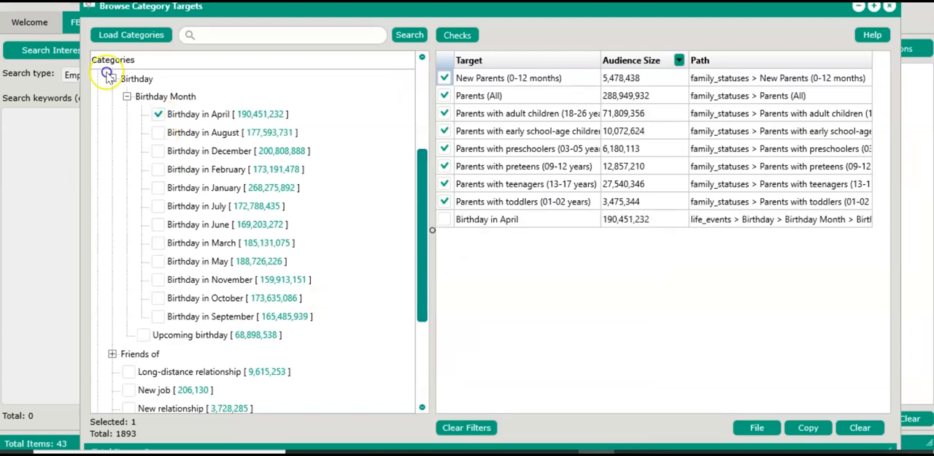
pyautogui.click(159, 133)
pyautogui.click(158, 150)
# Mark every entry in the target list as checked, including the three birthday month targets
pyautogui.click(552, 207)
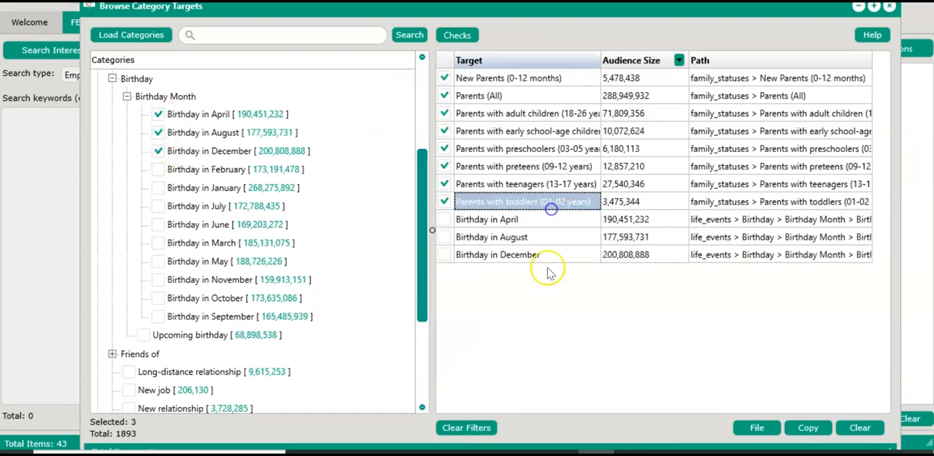
pyautogui.click(461, 34)
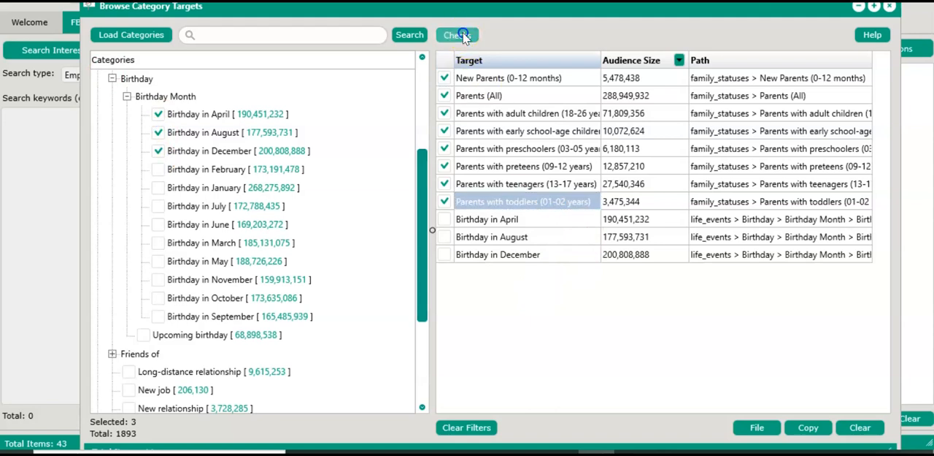
pyautogui.click(488, 93)
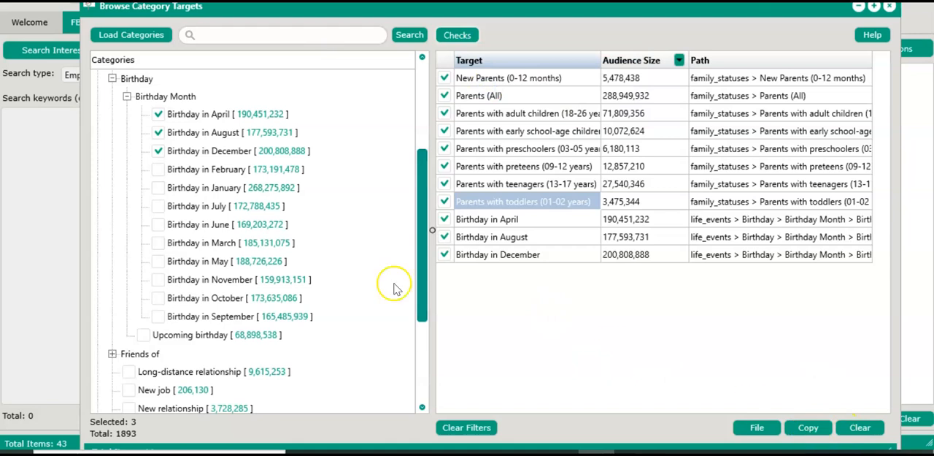
# Expand the Friends of subcategory under life_events and examine its targets along with the relationship, job and newlywed ones
pyautogui.scroll(-3, 340, 271)
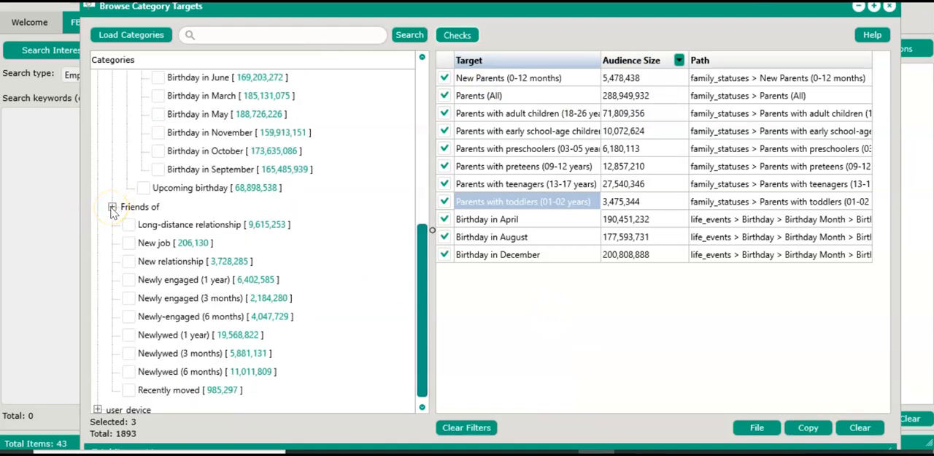
pyautogui.click(112, 207)
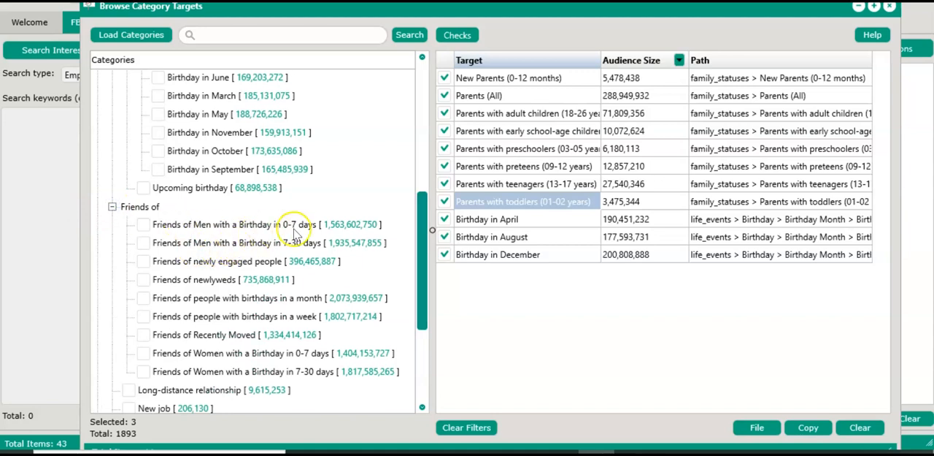
pyautogui.scroll(-2, 244, 305)
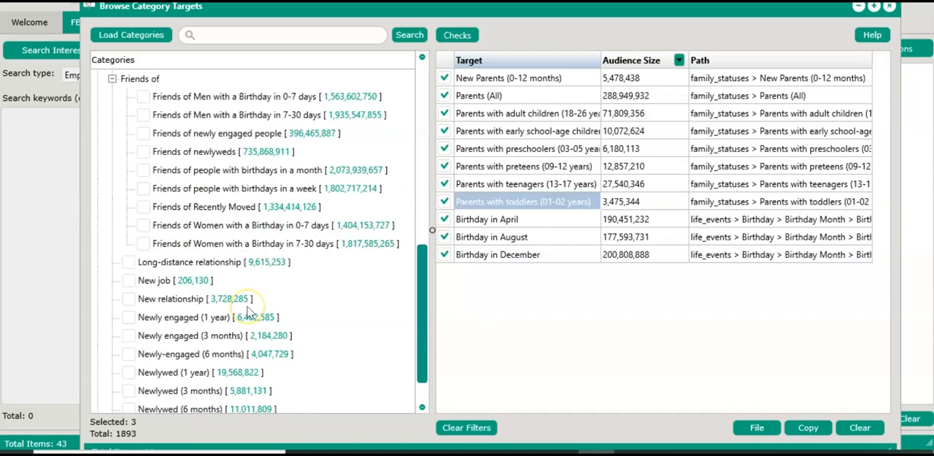
pyautogui.rightClick(232, 306)
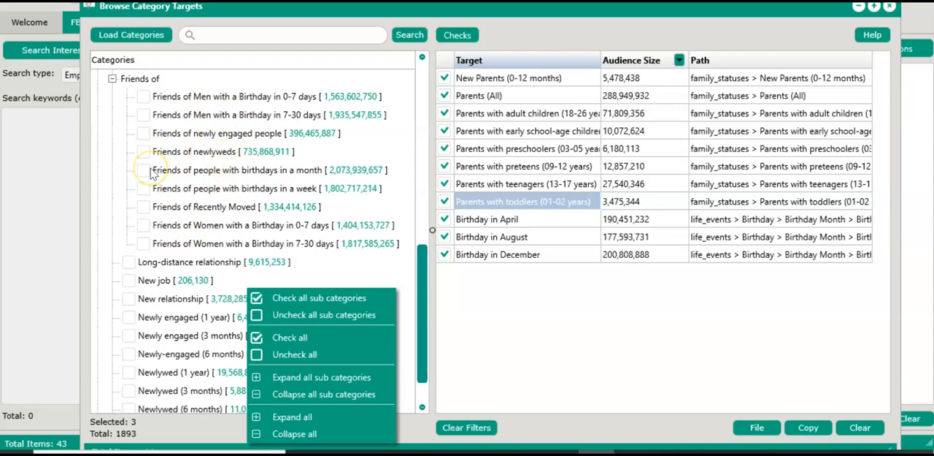
pyautogui.click(356, 245)
pyautogui.scroll(-1, 358, 252)
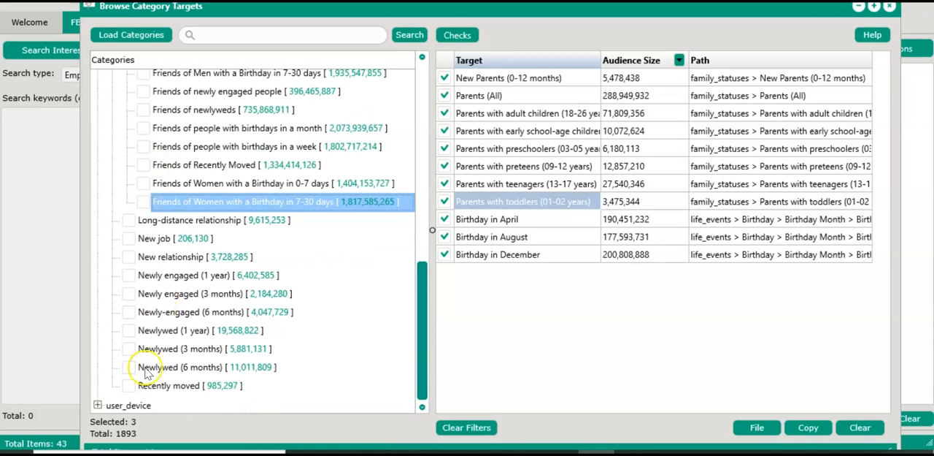
# Expand user_device, reload the category tree, and expand user_device again to show its device platforms
pyautogui.click(98, 405)
pyautogui.scroll(-1, 101, 409)
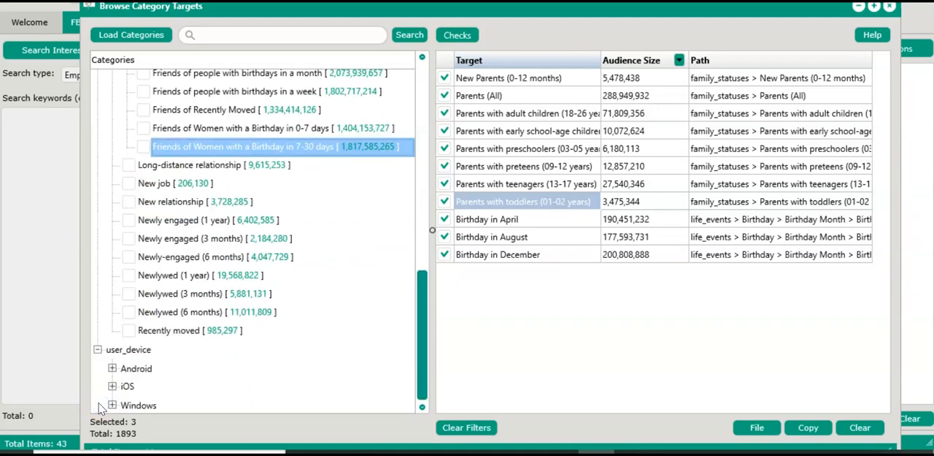
pyautogui.click(134, 38)
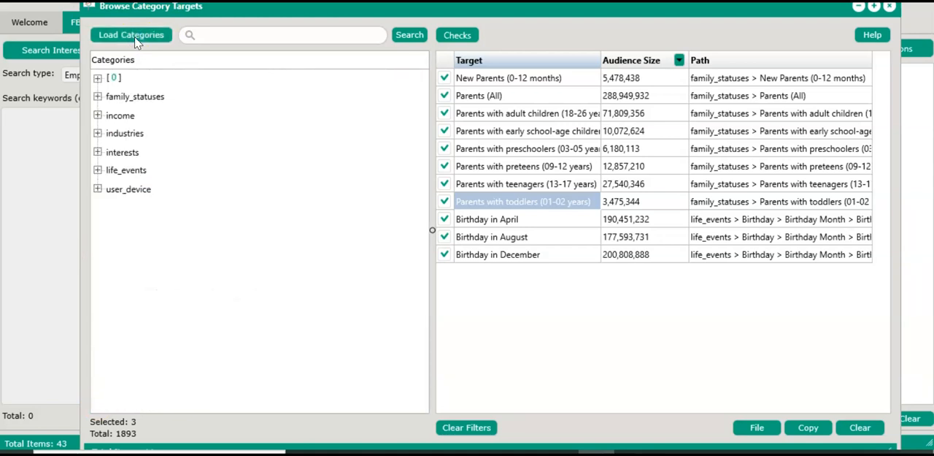
pyautogui.click(97, 188)
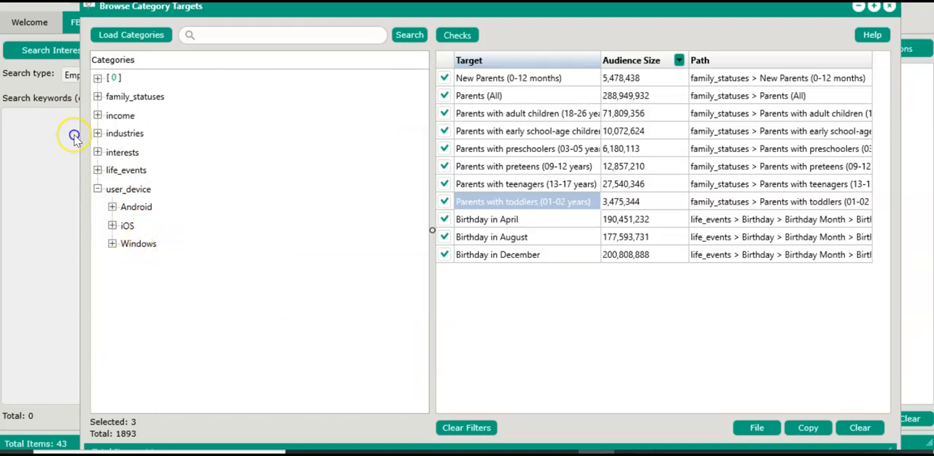
# Expand iOS under user_device, examine the iPad, iPhone and iPod targets, and collapse the user_device group again
pyautogui.click(112, 226)
pyautogui.scroll(-3, 157, 261)
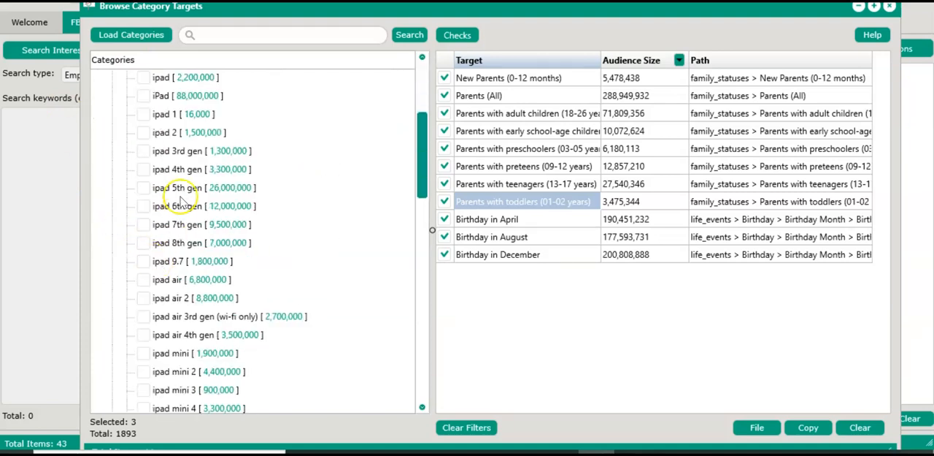
pyautogui.scroll(3, 179, 195)
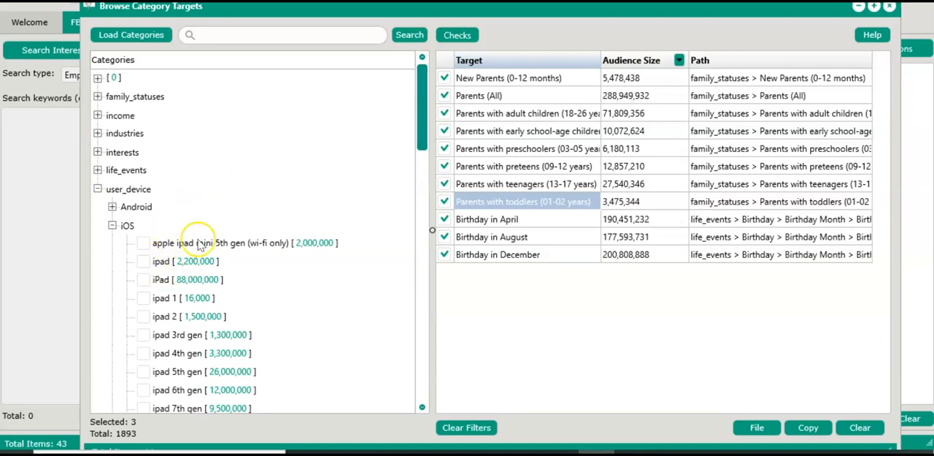
pyautogui.scroll(-5, 197, 244)
pyautogui.scroll(-8, 203, 250)
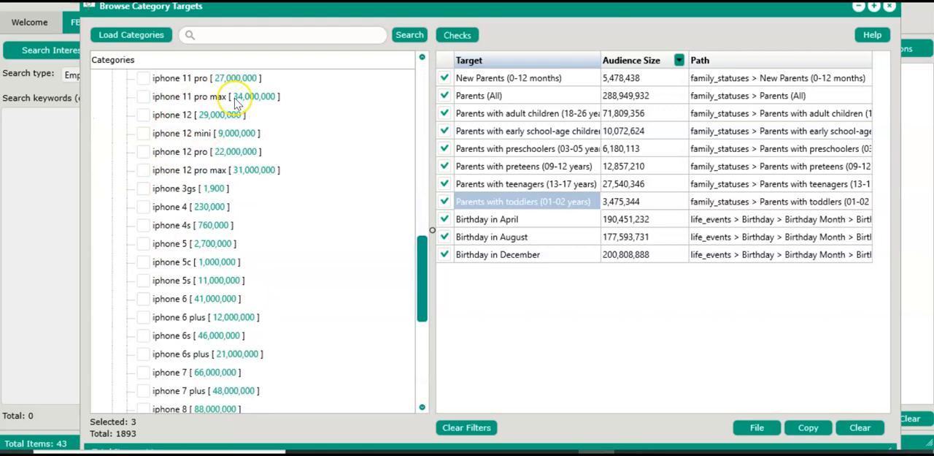
pyautogui.scroll(-4, 207, 275)
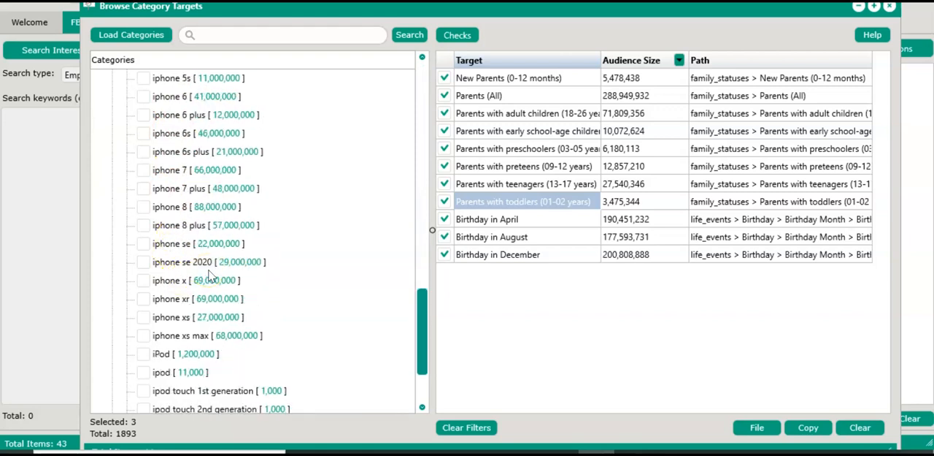
pyautogui.scroll(-2, 208, 273)
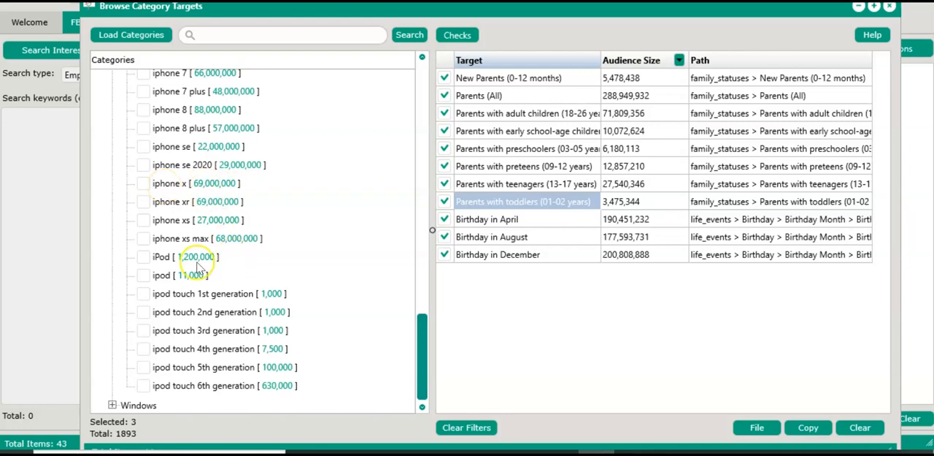
pyautogui.scroll(3, 232, 312)
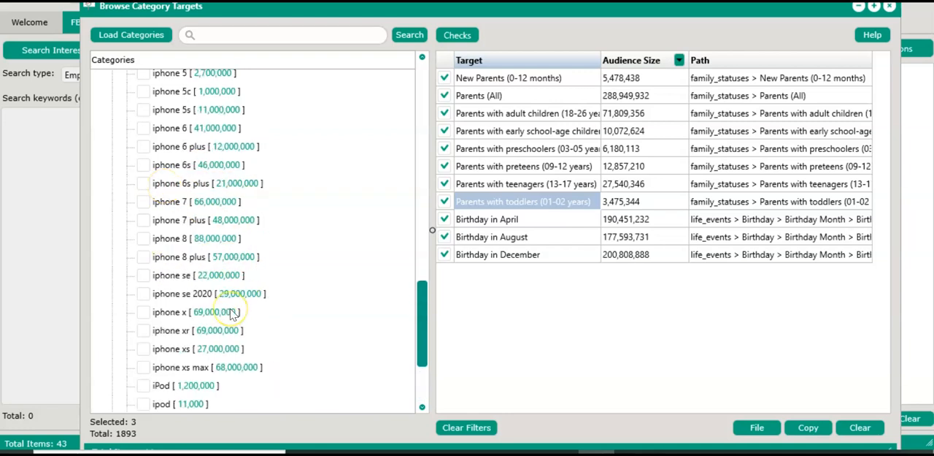
pyautogui.scroll(15, 232, 312)
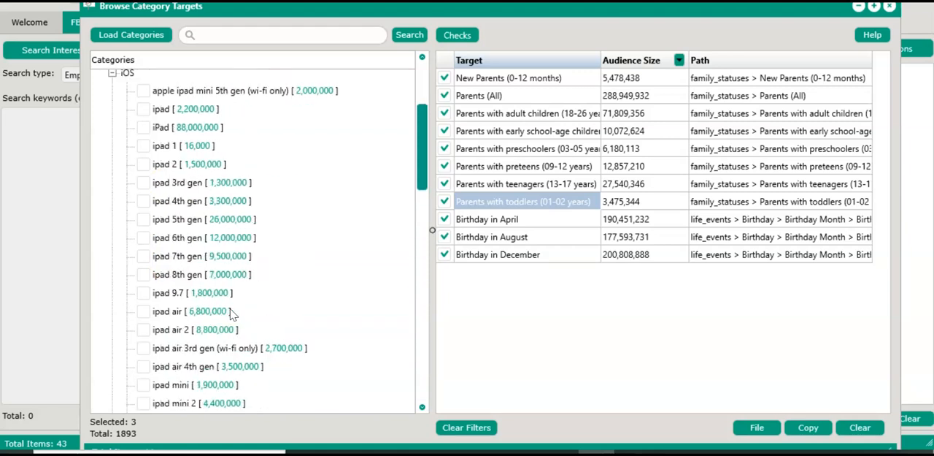
pyautogui.scroll(3, 233, 313)
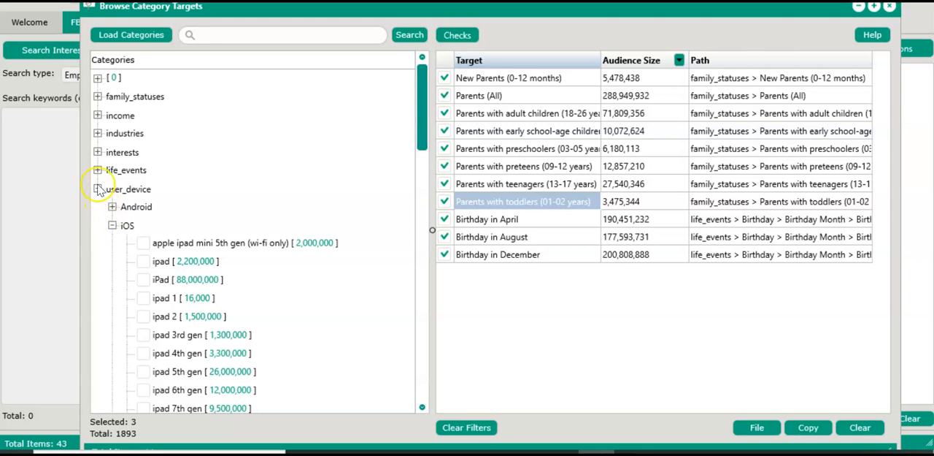
pyautogui.click(97, 189)
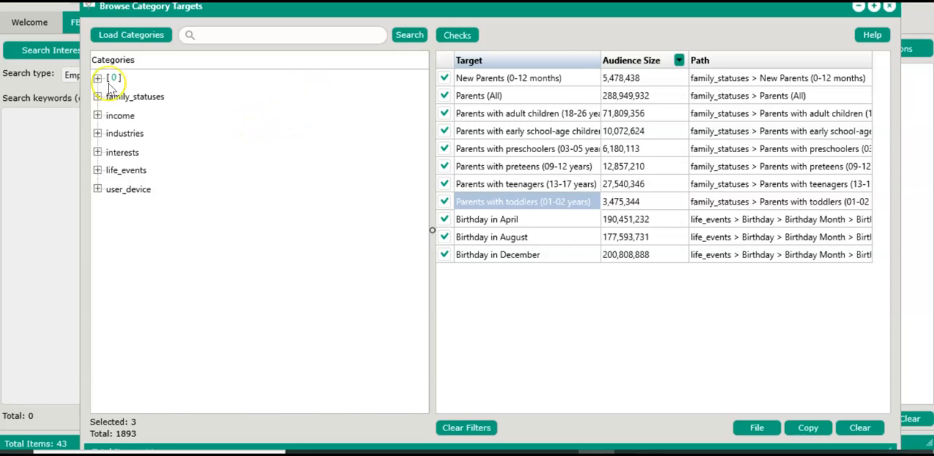
pyautogui.click(143, 35)
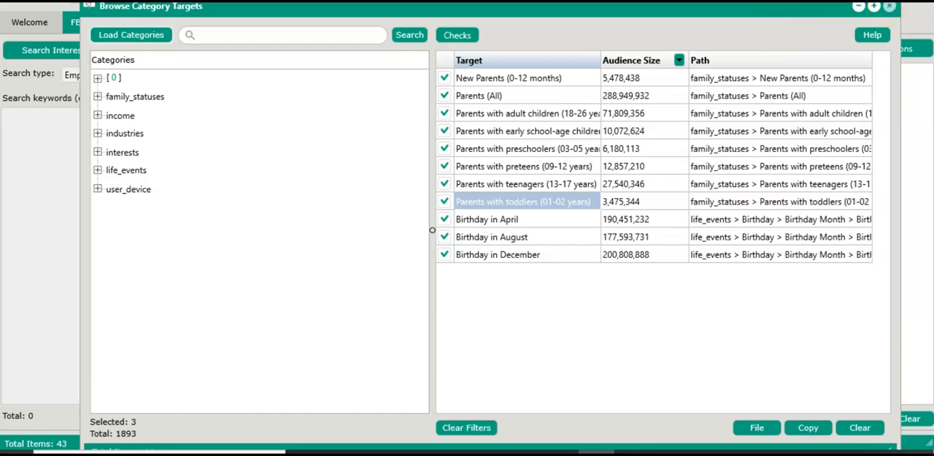
# Close the category targets browser and set the FB Interests search type to Interests
pyautogui.click(889, 6)
pyautogui.click(135, 75)
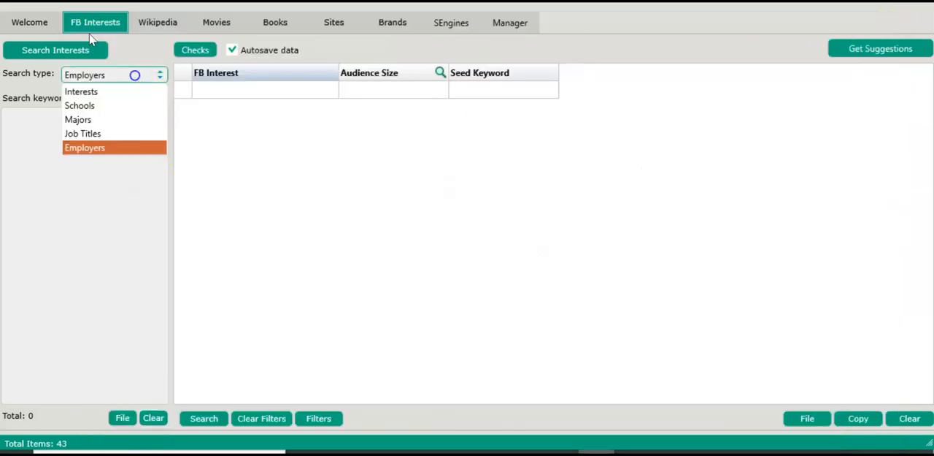
pyautogui.click(117, 92)
# Try an interests search with the single keyword line "heath fitness"
pyautogui.click(103, 146)
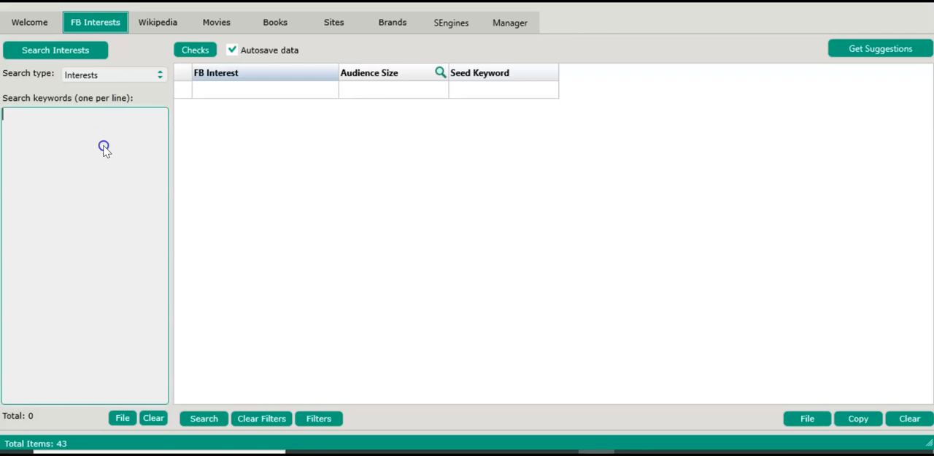
pyautogui.write('heath fitness')
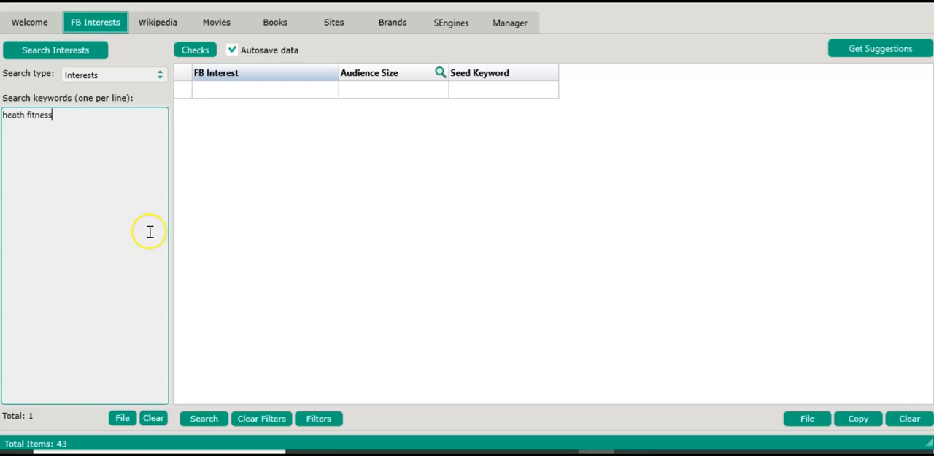
pyautogui.click(96, 51)
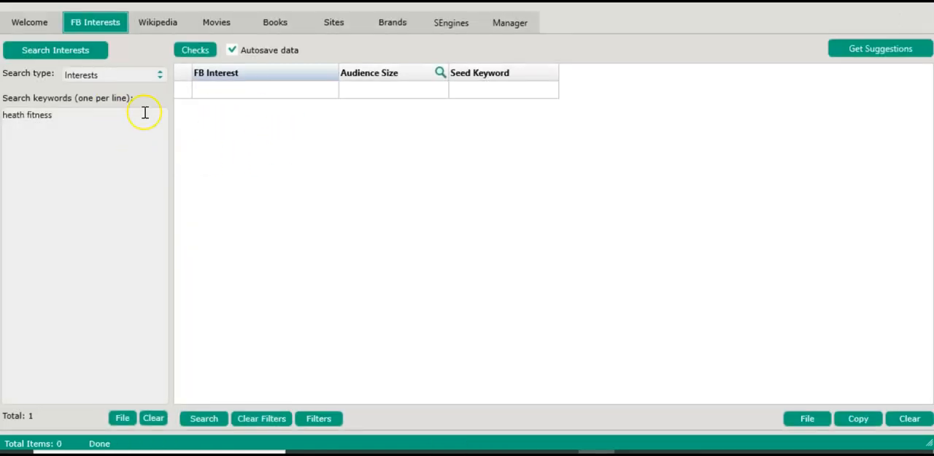
# Replace the search keywords with health, fitness and body building on separate lines and run the interests search
pyautogui.click(104, 120)
pyautogui.press('BackSpace')
pyautogui.press('BackSpace')
pyautogui.press('BackSpace')
pyautogui.press('BackSpace')
pyautogui.press('BackSpace')
pyautogui.press('BackSpace')
pyautogui.press('BackSpace')
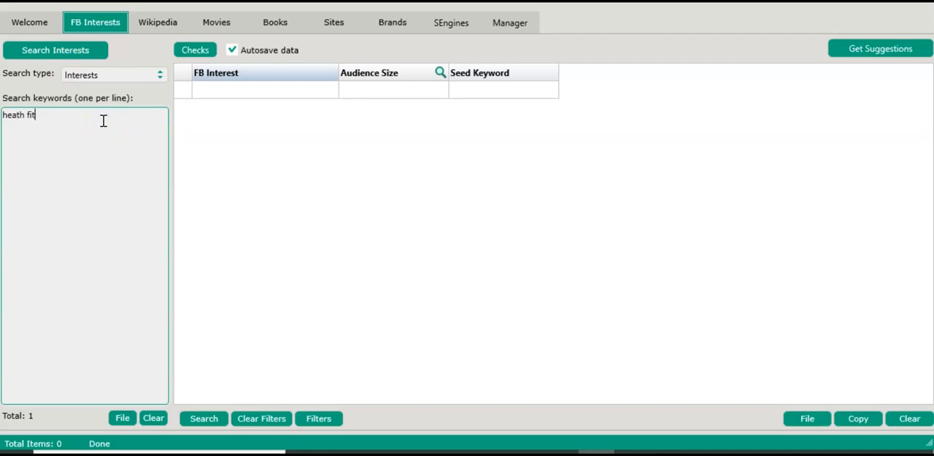
pyautogui.press('BackSpace')
pyautogui.press('BackSpace')
pyautogui.press('BackSpace')
pyautogui.press('BackSpace')
pyautogui.press('BackSpace')
pyautogui.press('BackSpace')
pyautogui.write('heath')
pyautogui.press('BackSpace')
pyautogui.press('BackSpace')
pyautogui.write('lth')
pyautogui.press('Return')
pyautogui.write('fitness')
pyautogui.press('Return')
pyautogui.write('body building')
pyautogui.press('Return')
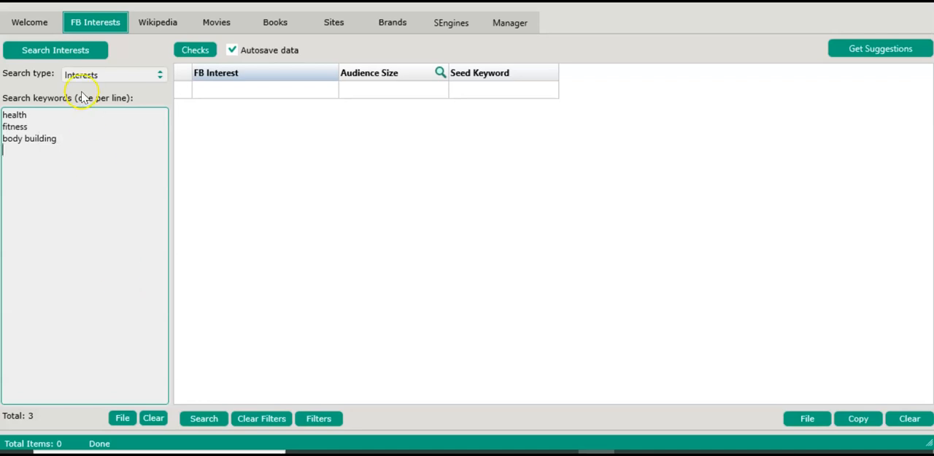
pyautogui.click(76, 56)
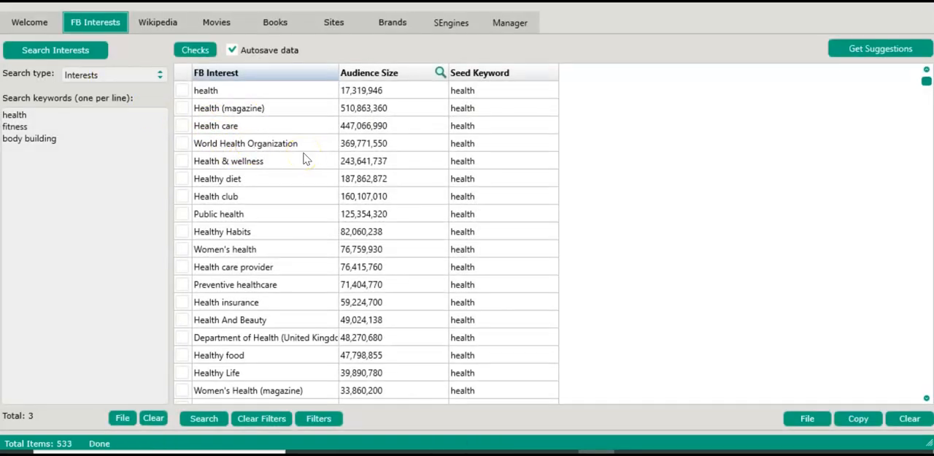
# Look through the interests returned for the health keyword and their audience sizes
pyautogui.scroll(-2, 305, 155)
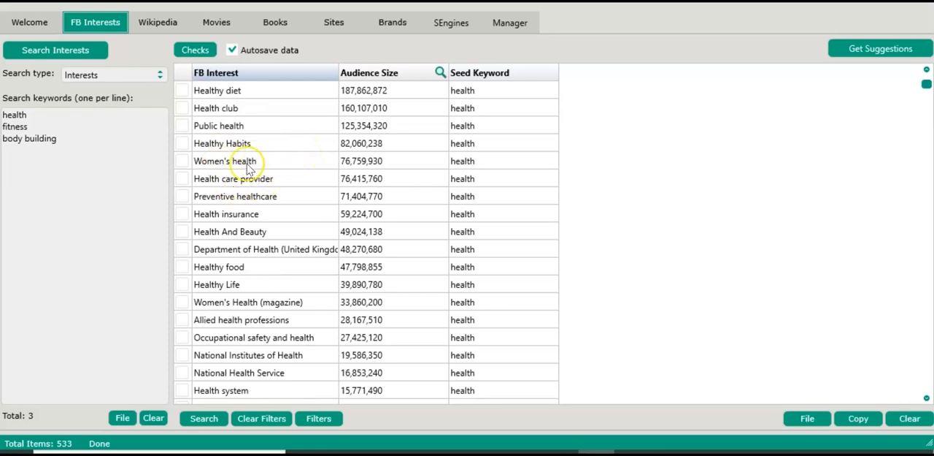
pyautogui.scroll(-12, 267, 226)
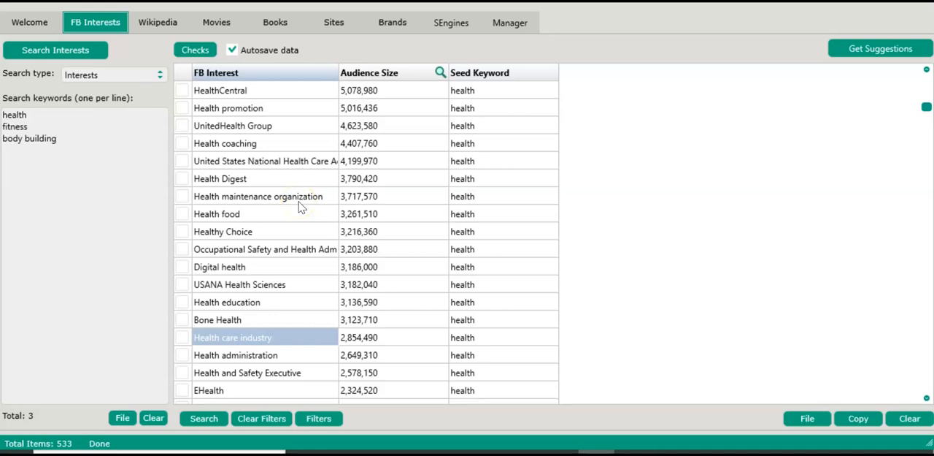
pyautogui.scroll(-6, 224, 171)
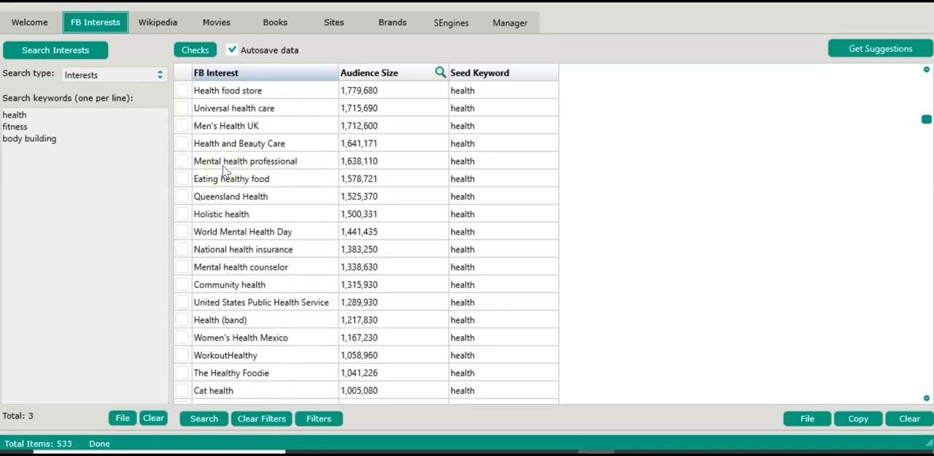
pyautogui.scroll(-12, 224, 171)
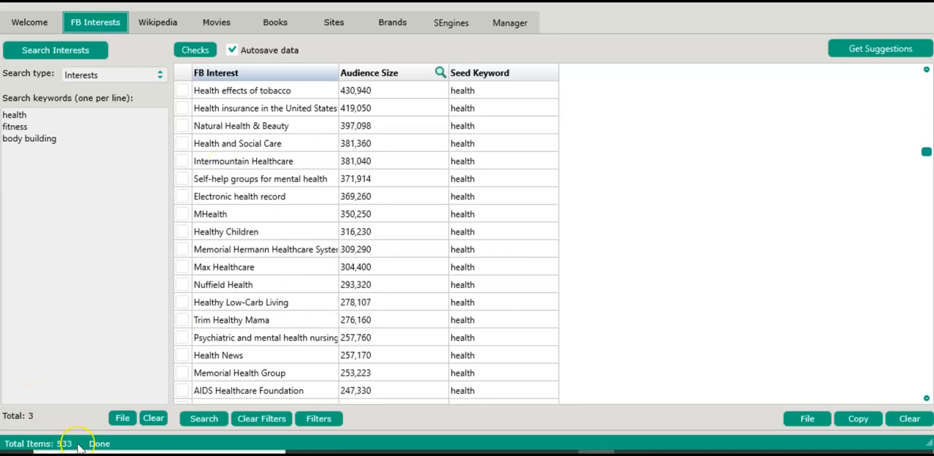